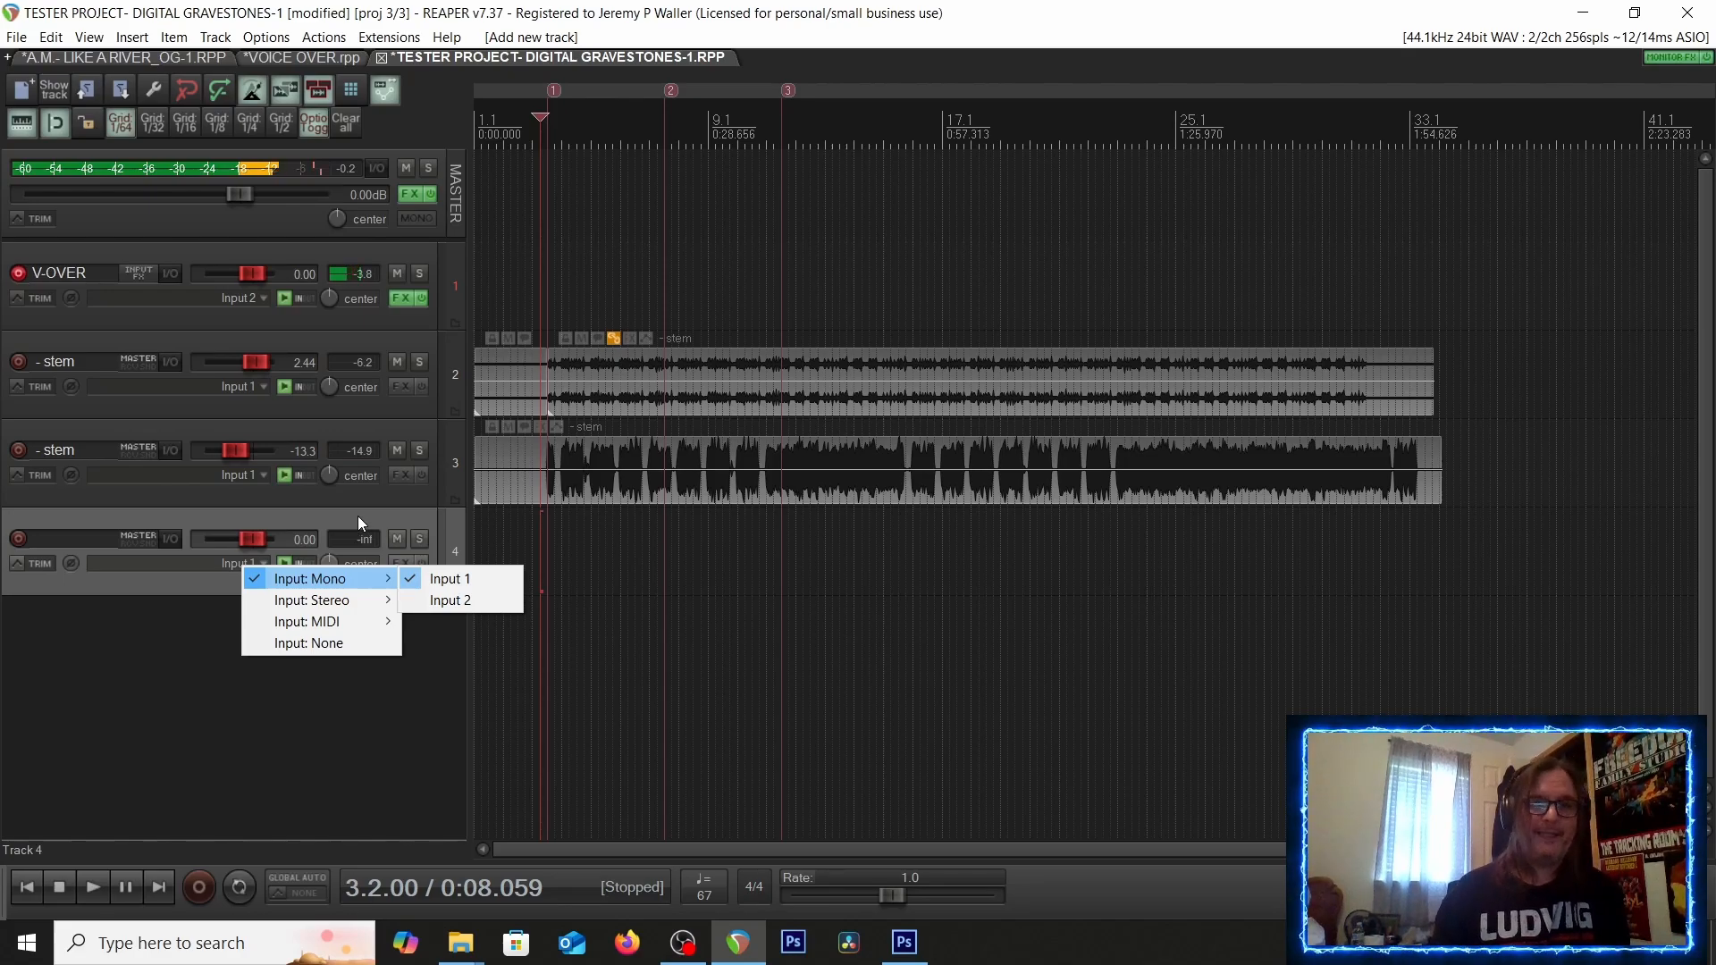
Set track 4's recording input to mono Input 2
left_click(447, 600)
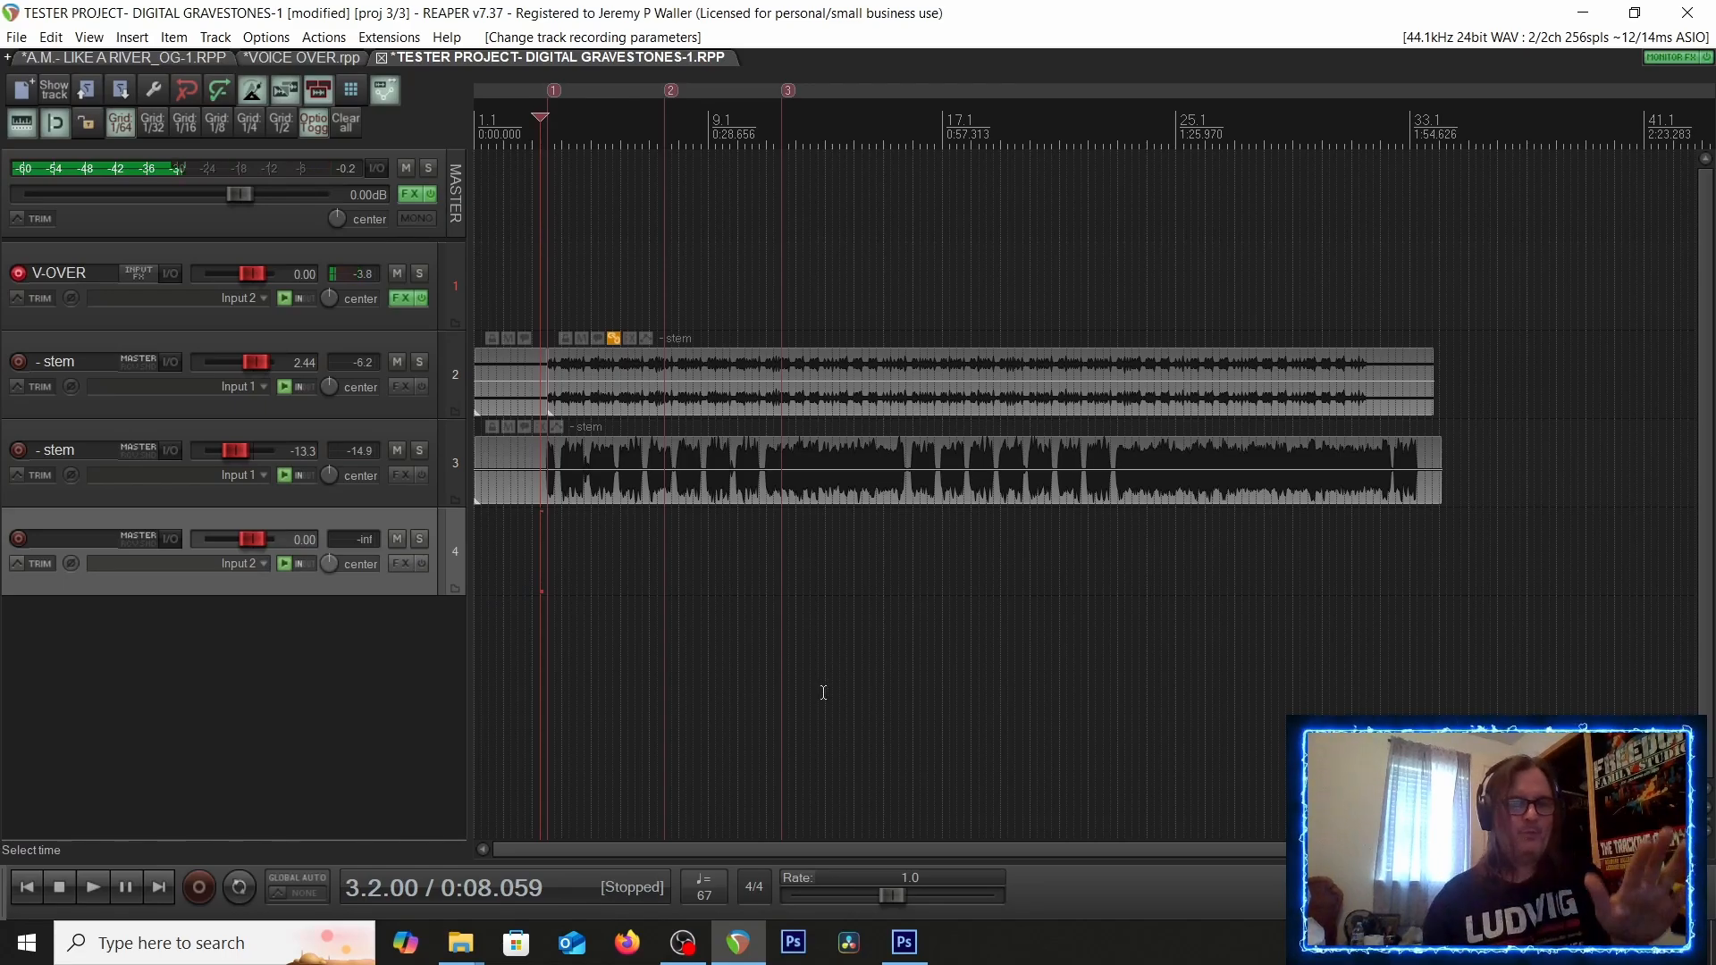
Minimize REAPER and open the WinVST64s plugin folder inside FREEDOM VAULT on the USB drive in File Explorer
left_click(1582, 12)
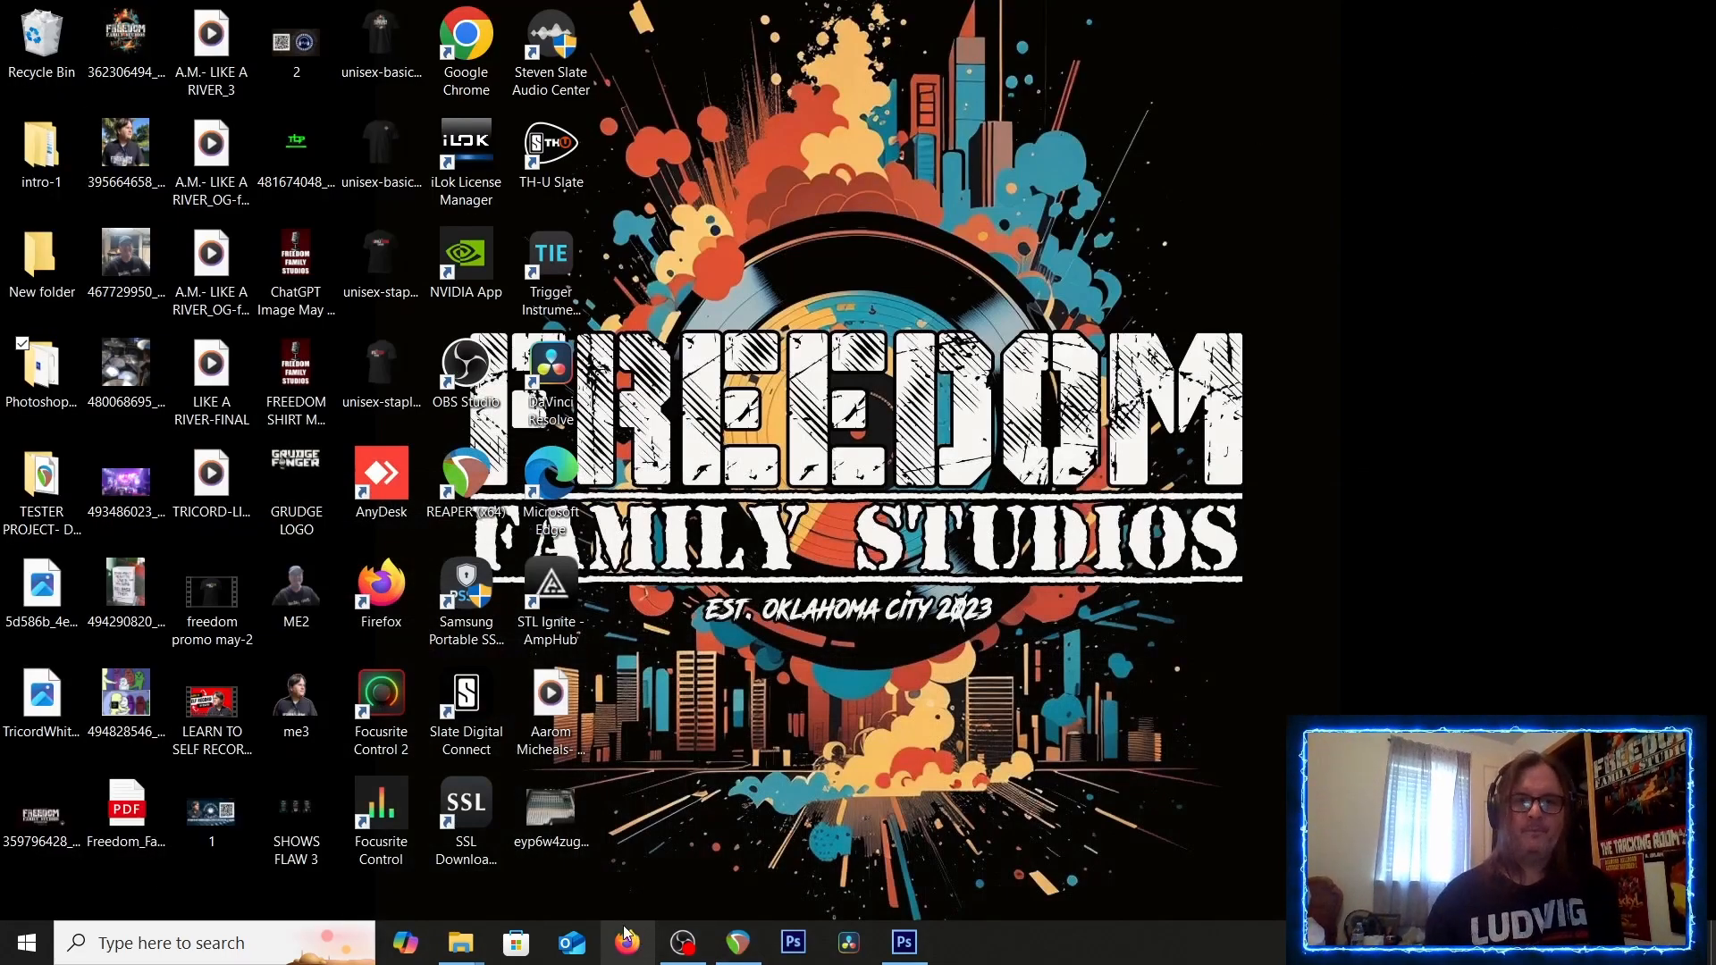
mouse_move(460, 943)
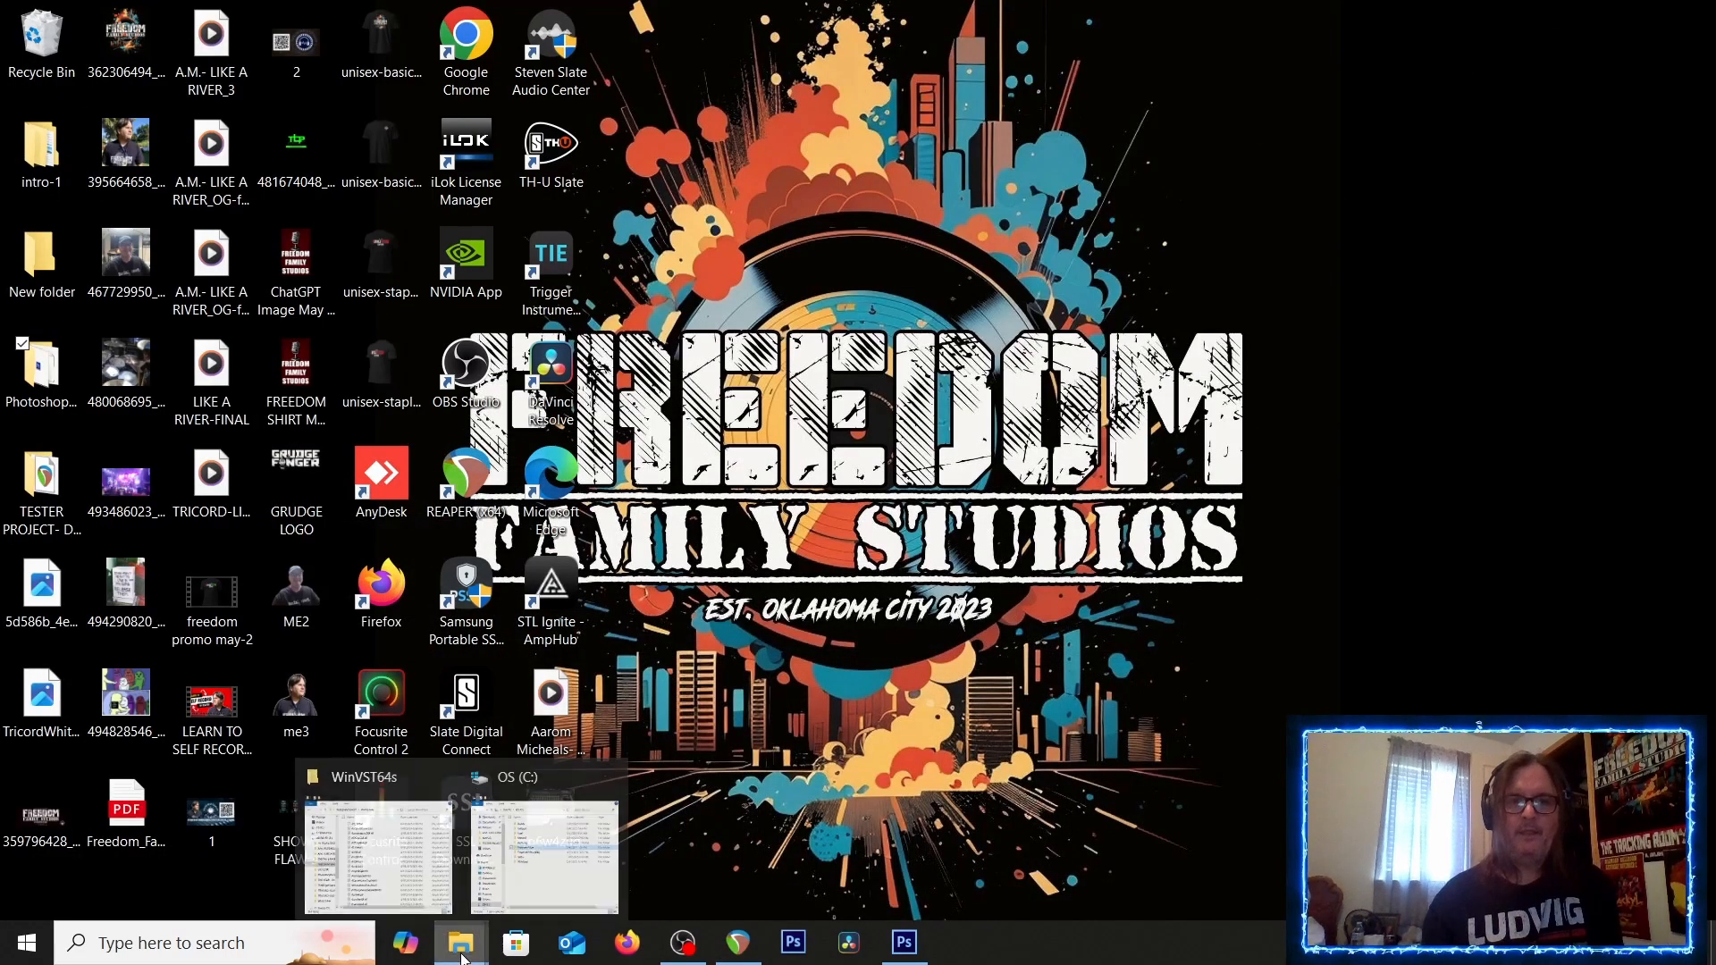
left_click(404, 838)
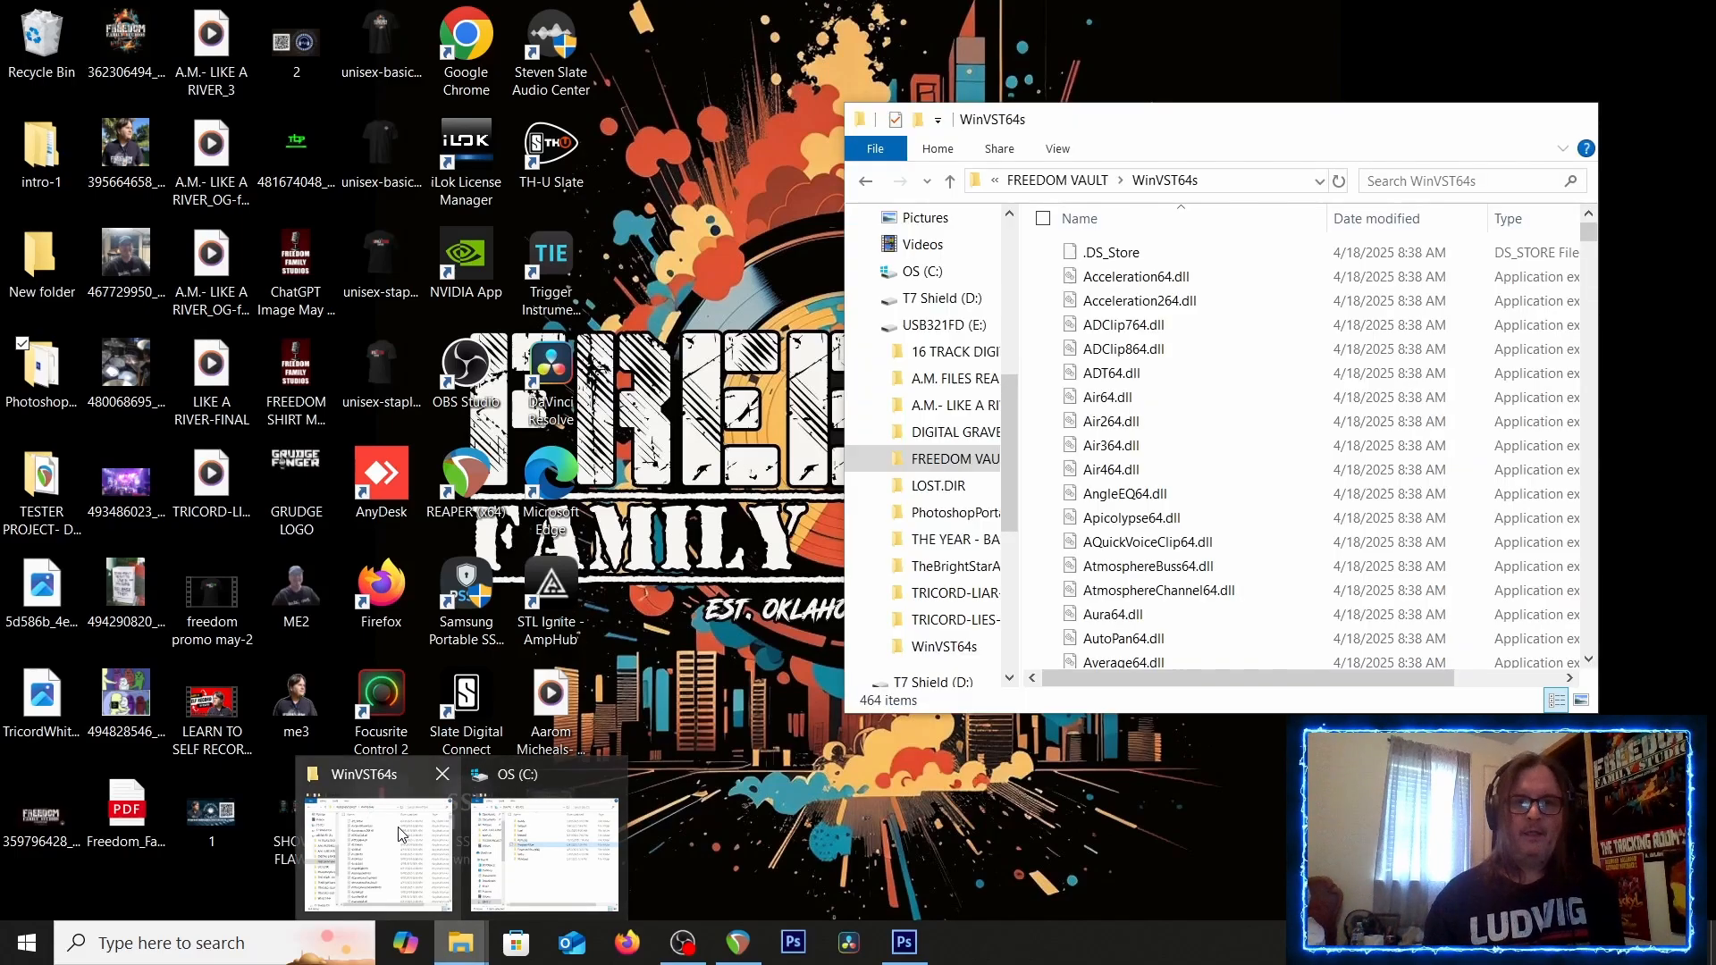
left_click(949, 181)
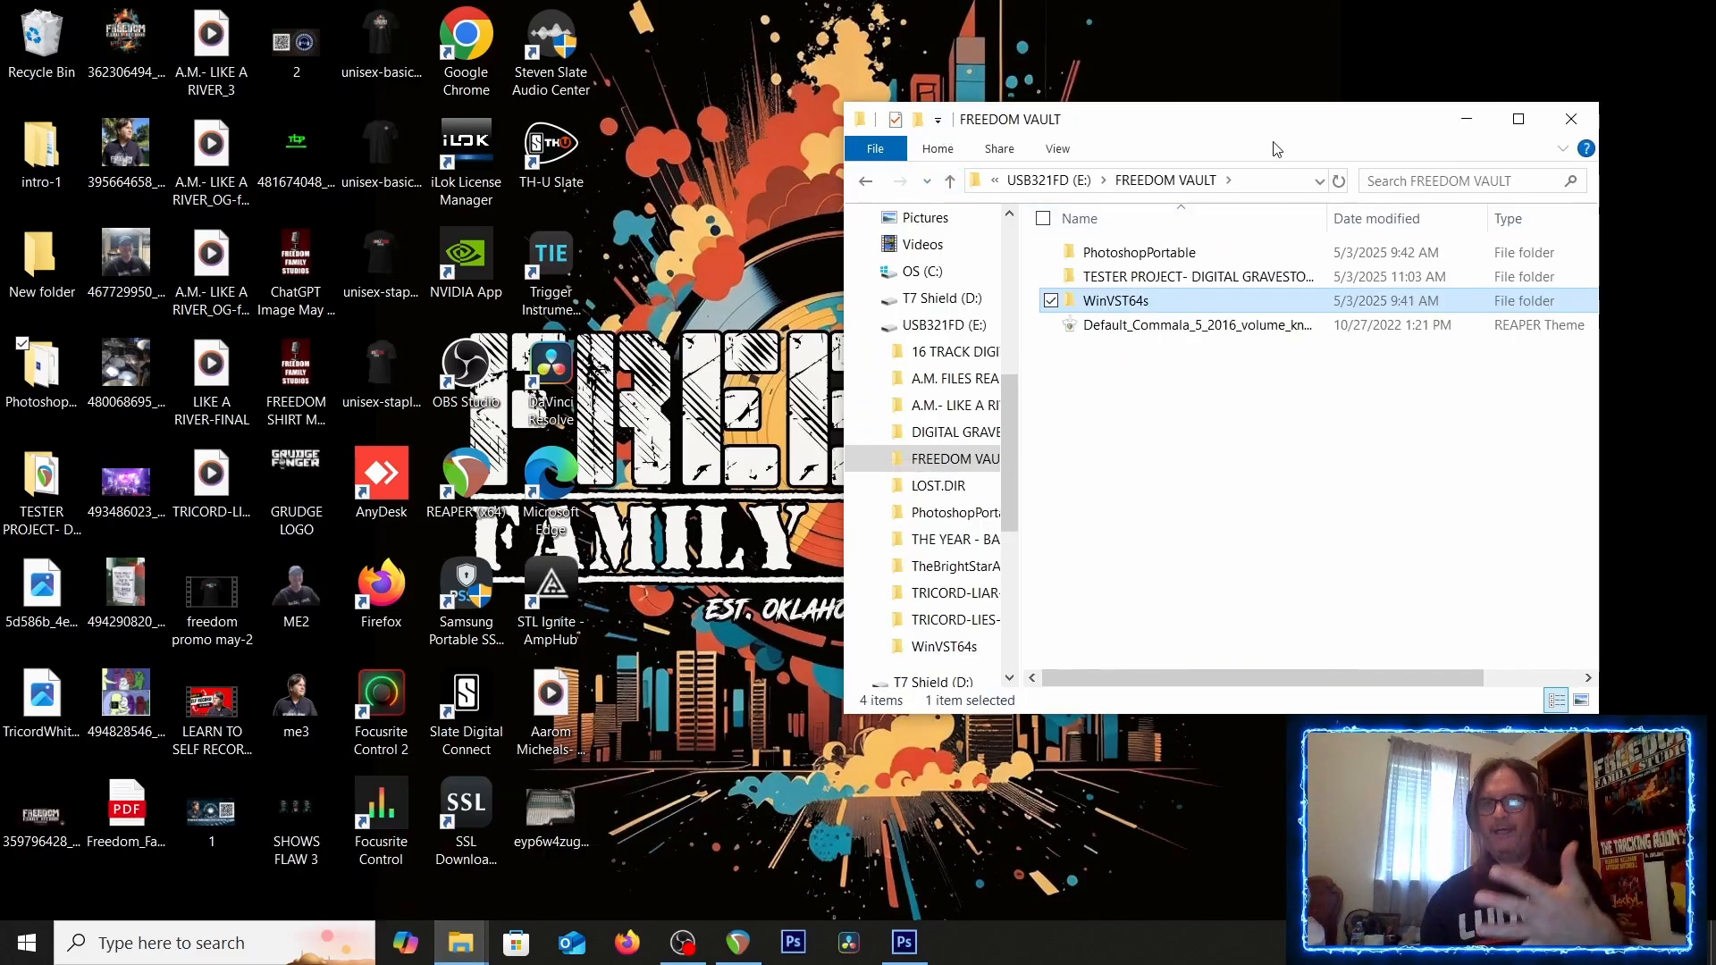
left_click_drag(1275, 120, 986, 85)
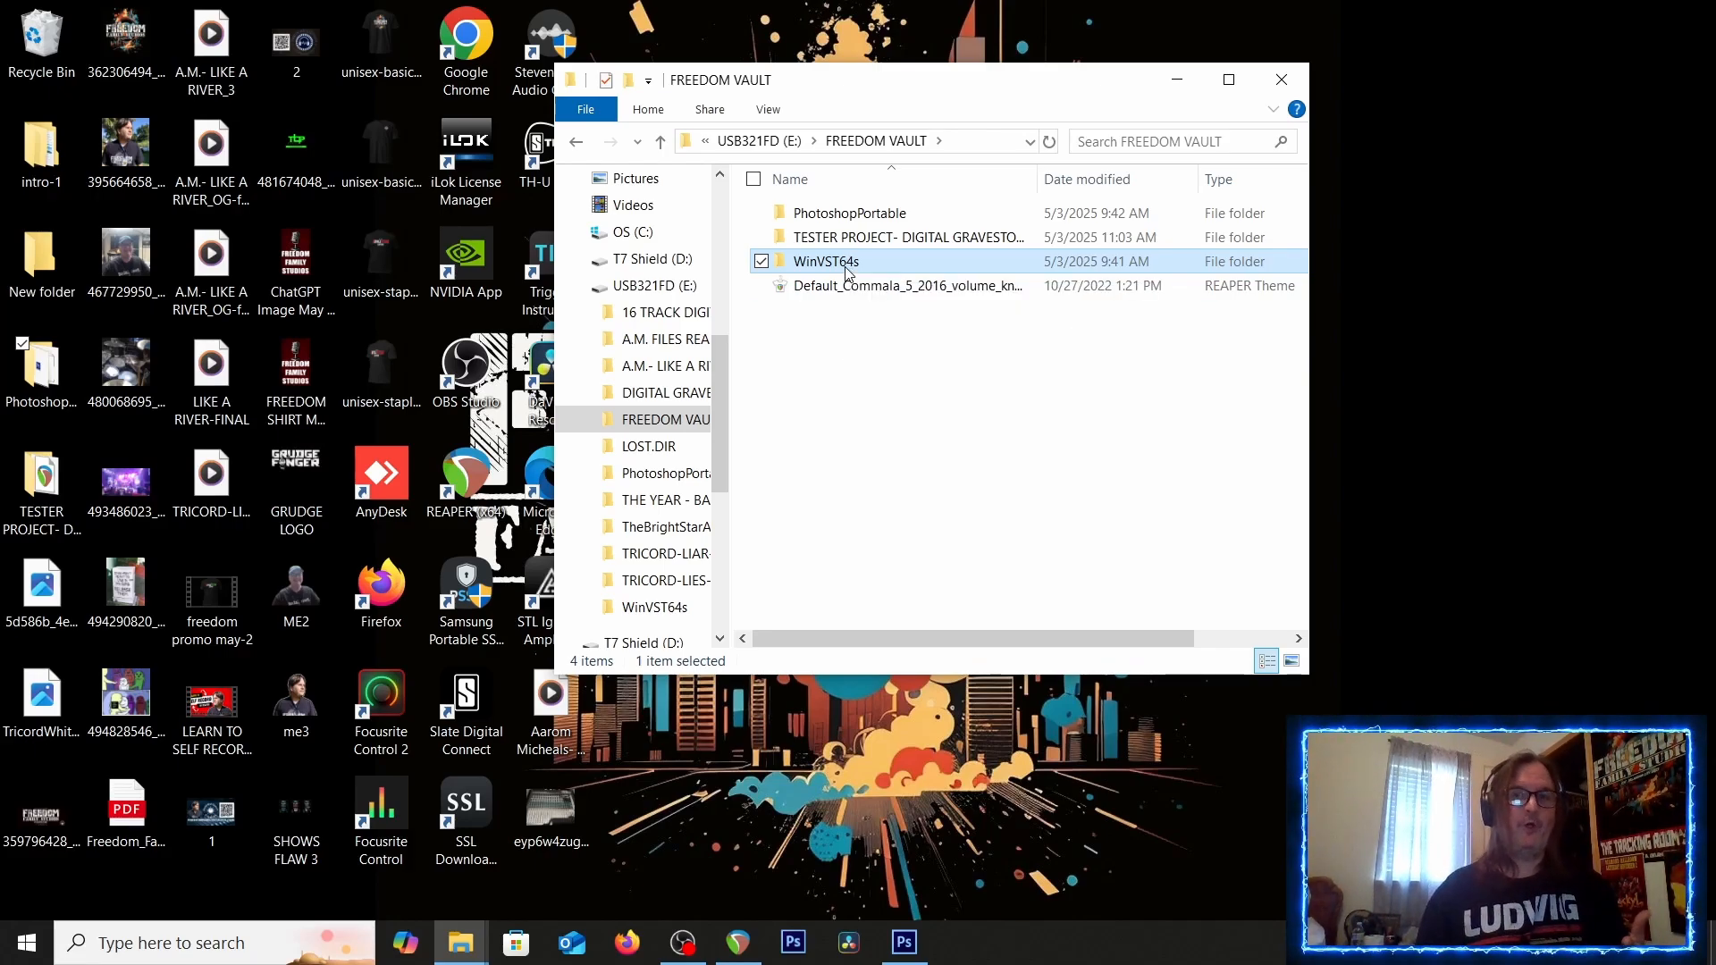
double_click(846, 265)
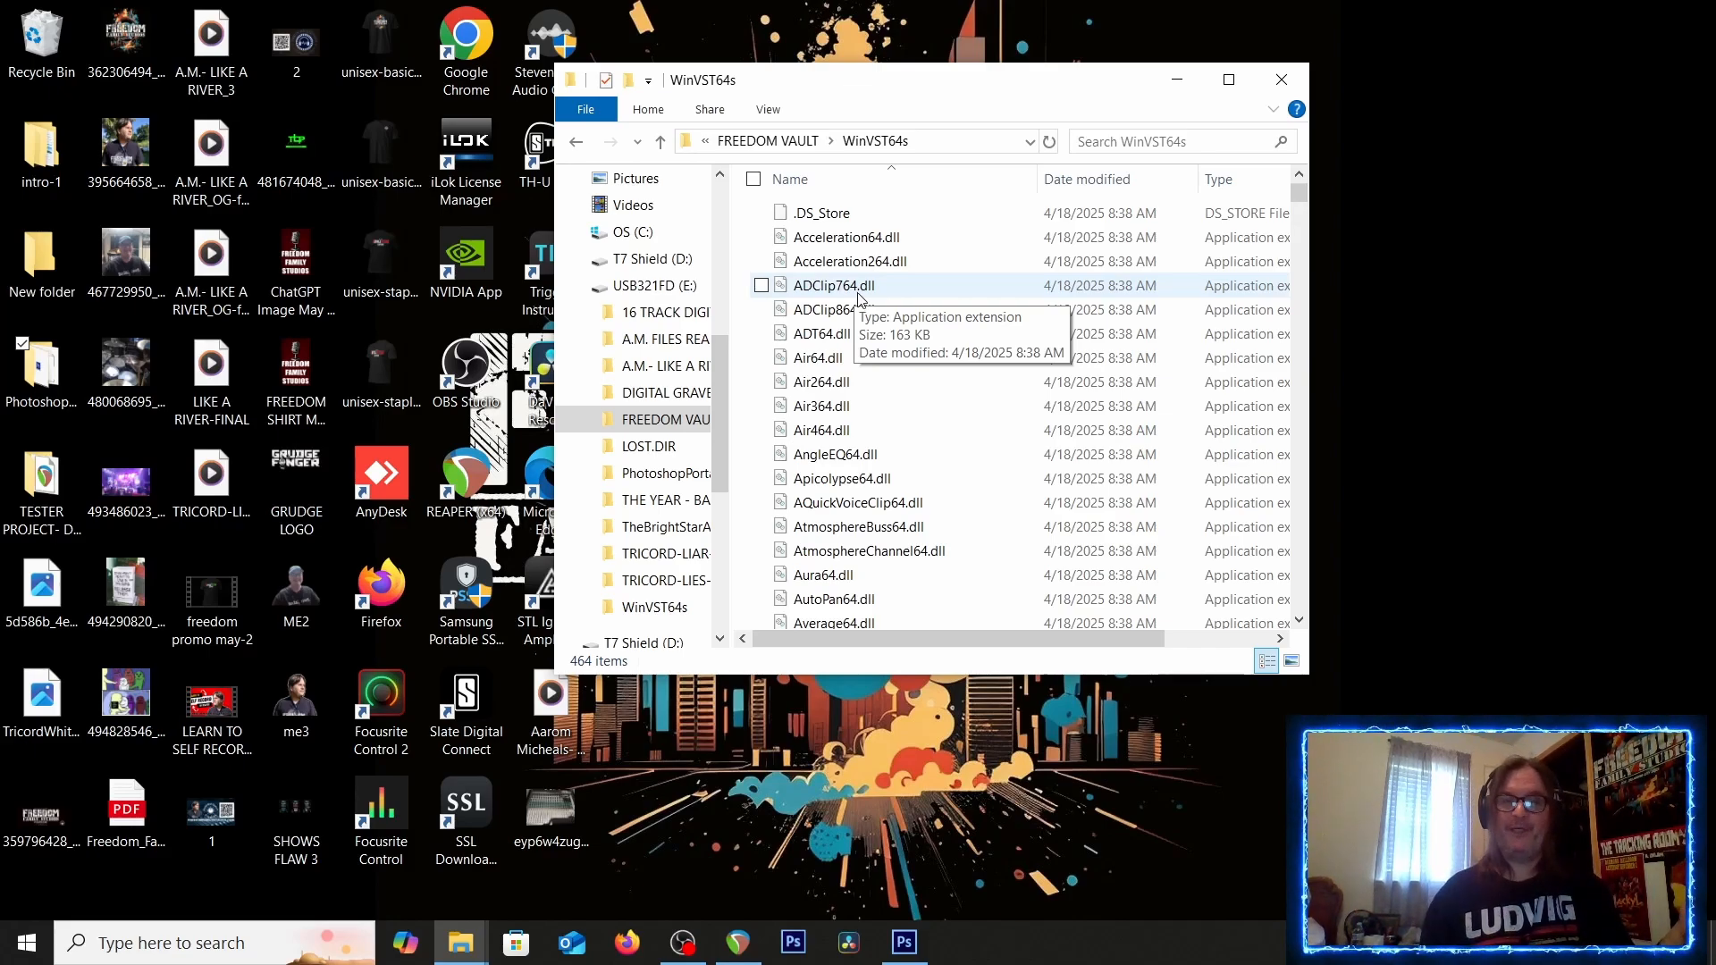
Open a second Explorer window and navigate to C:\Program Files\Vstplugins
left_click(467, 944)
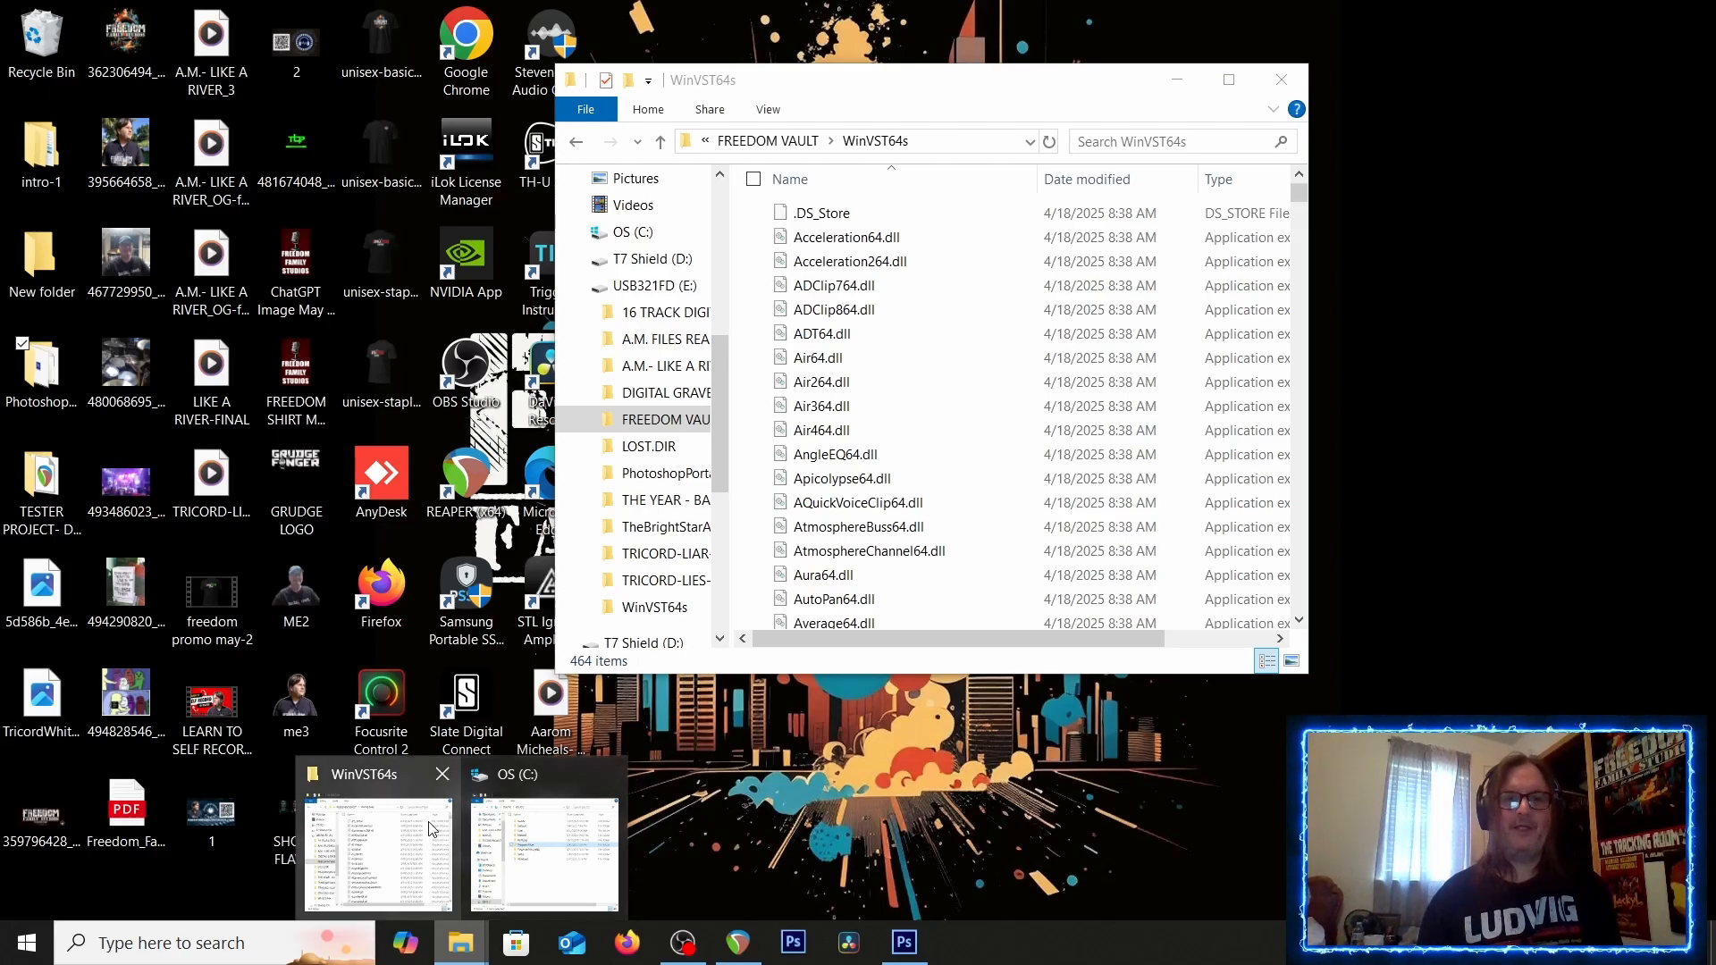
left_click(558, 840)
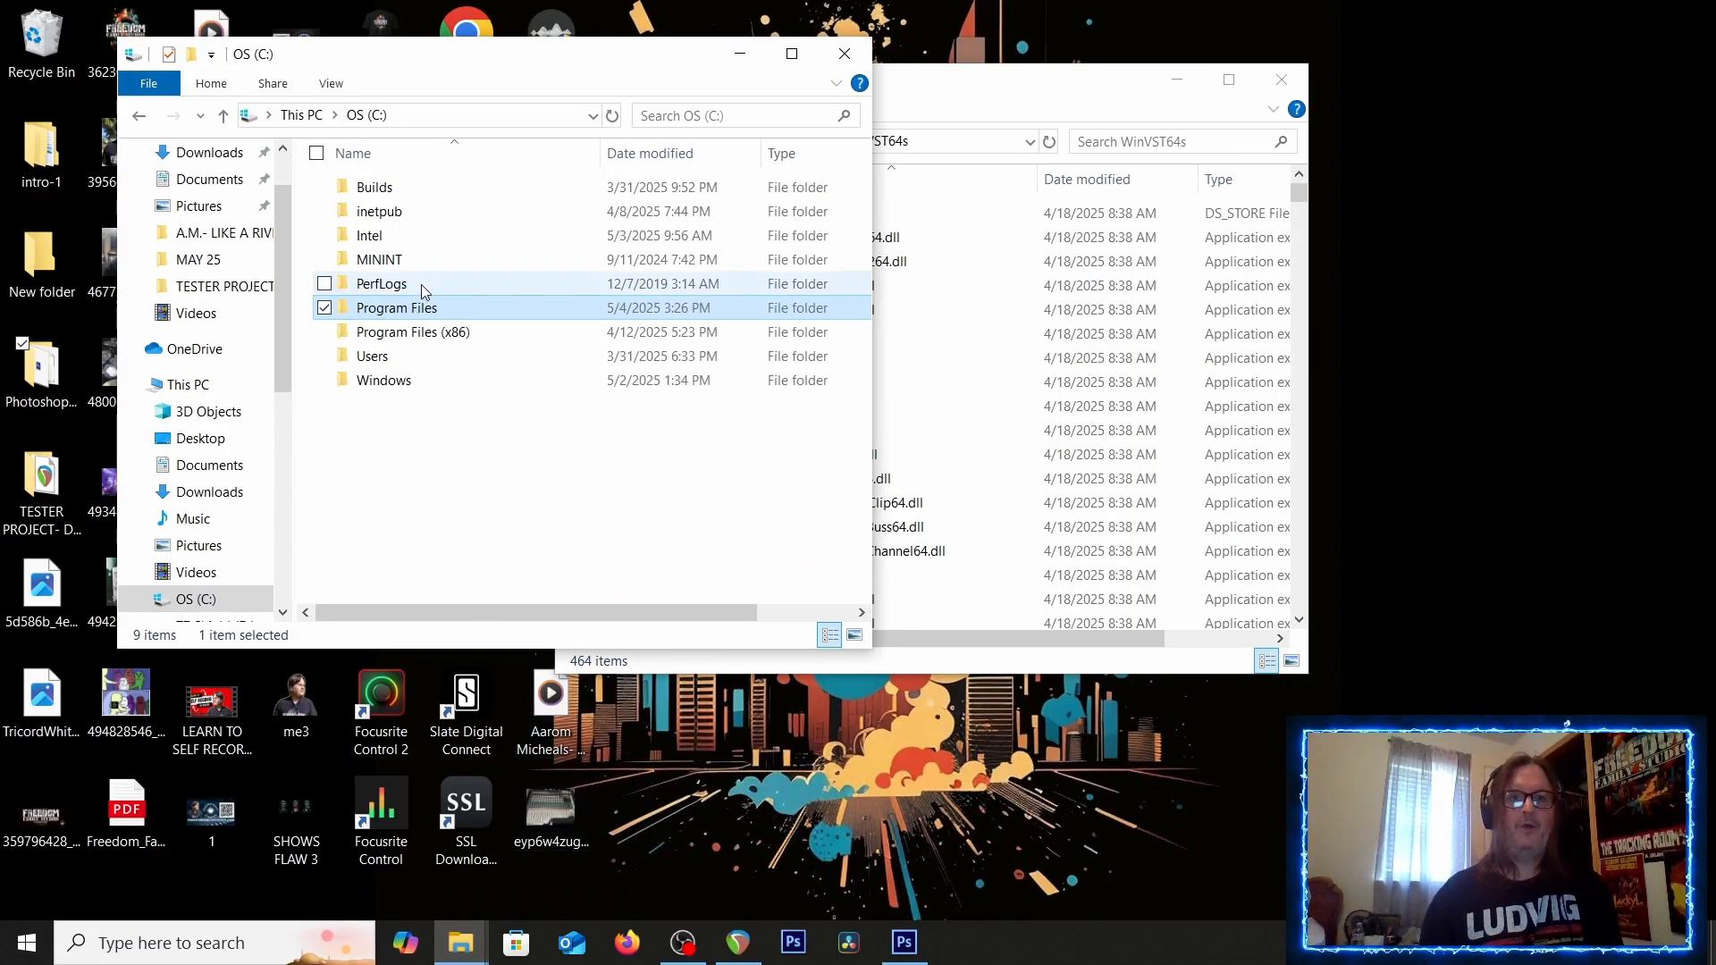
left_click(289, 116)
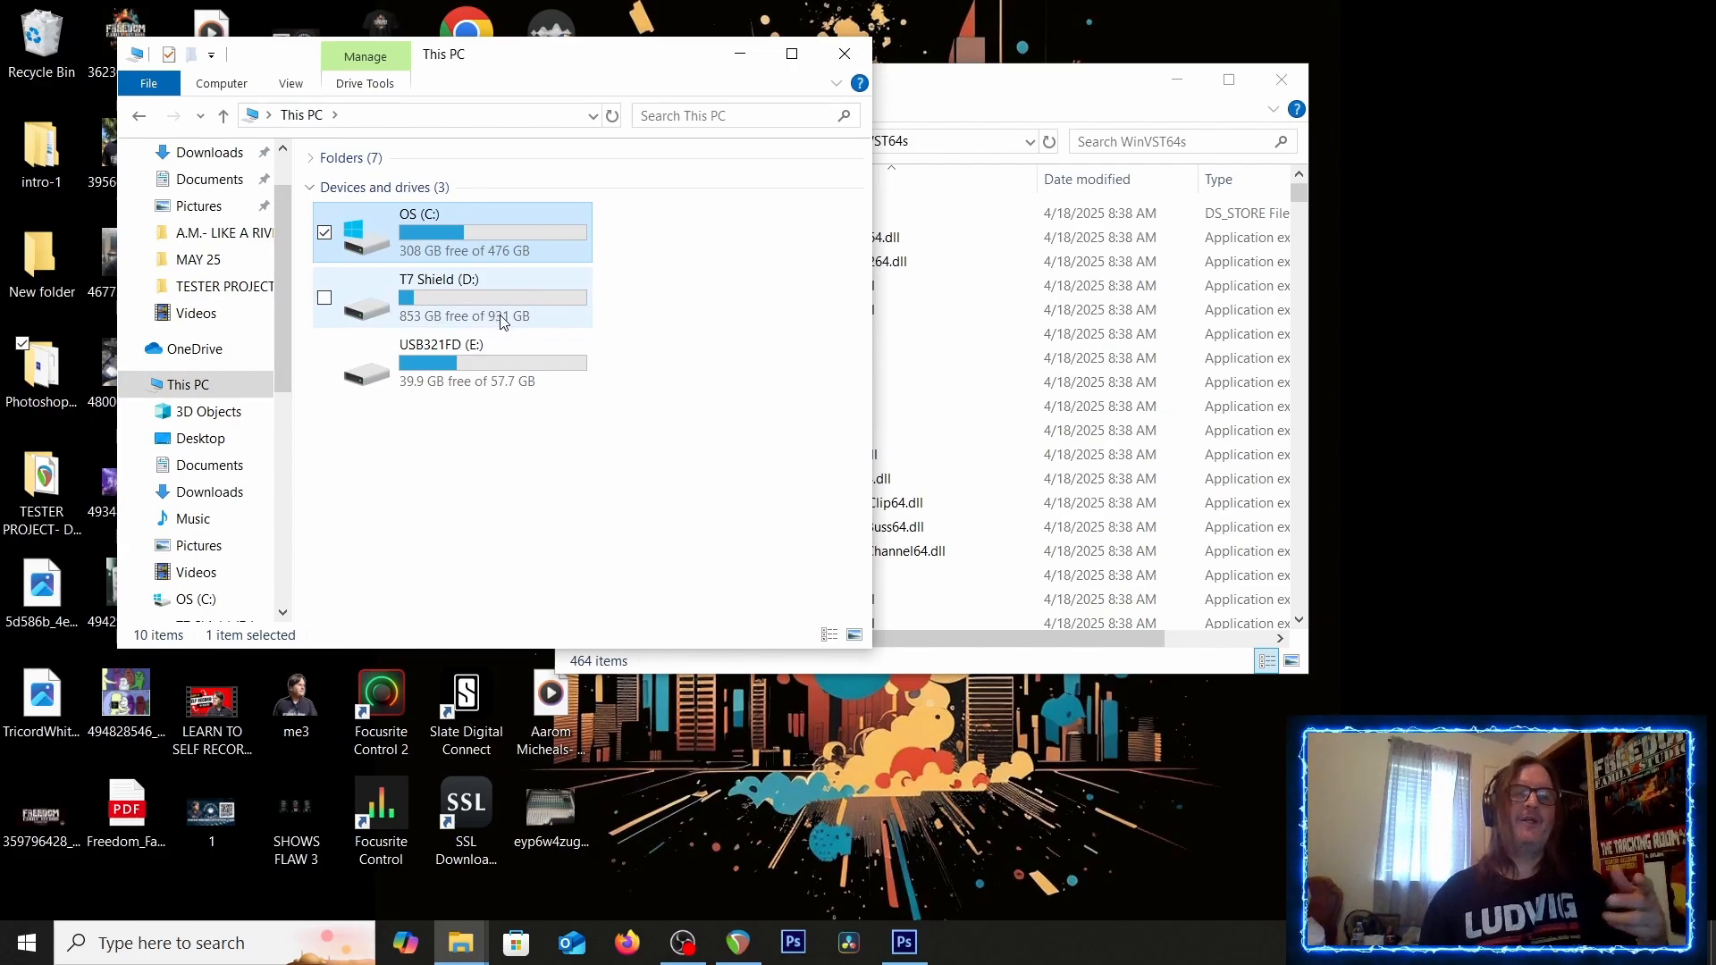
double_click(427, 213)
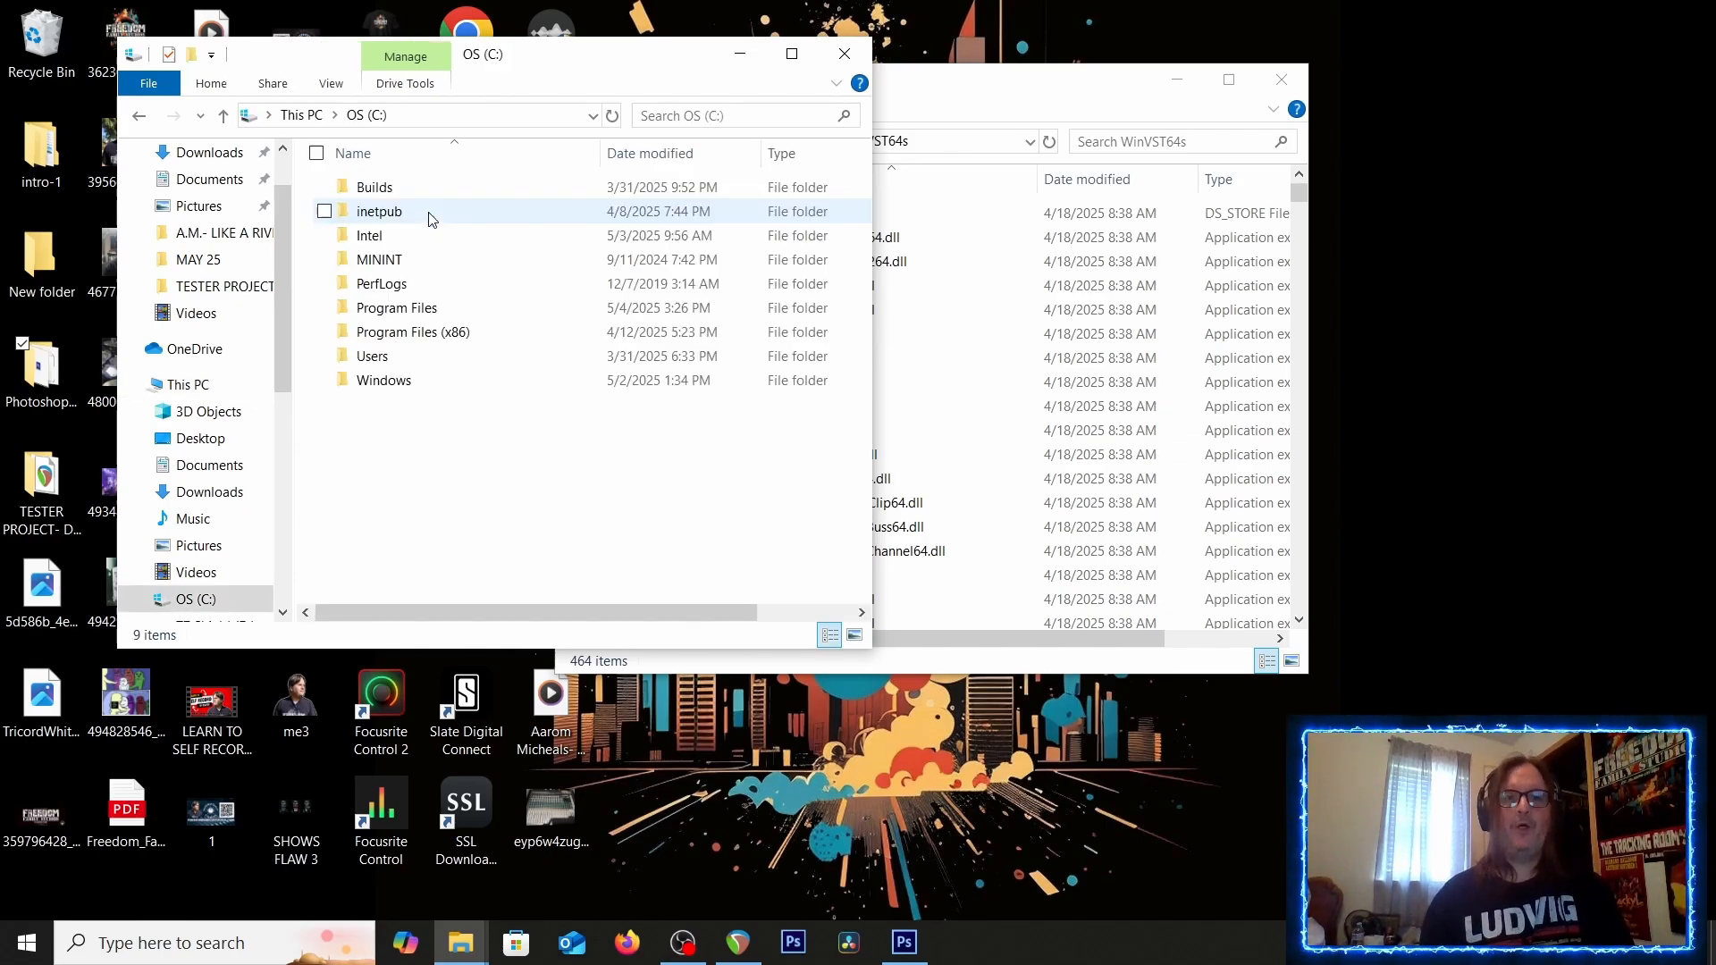
double_click(391, 309)
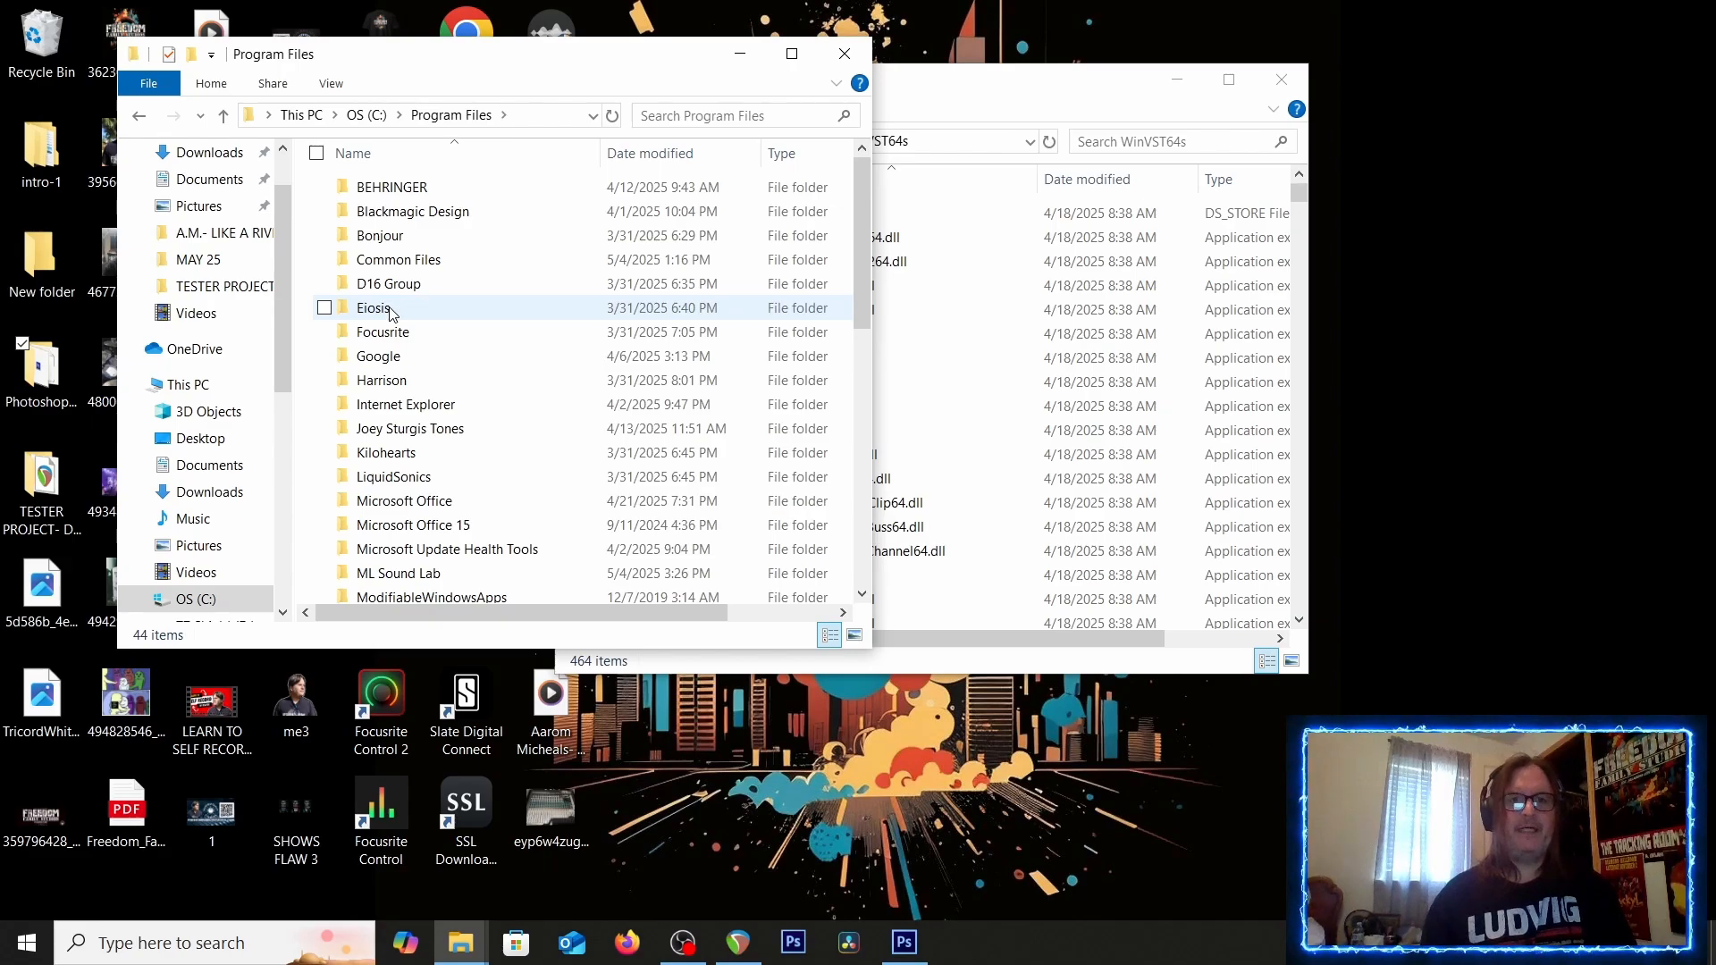
scroll(390, 310, "down", 9)
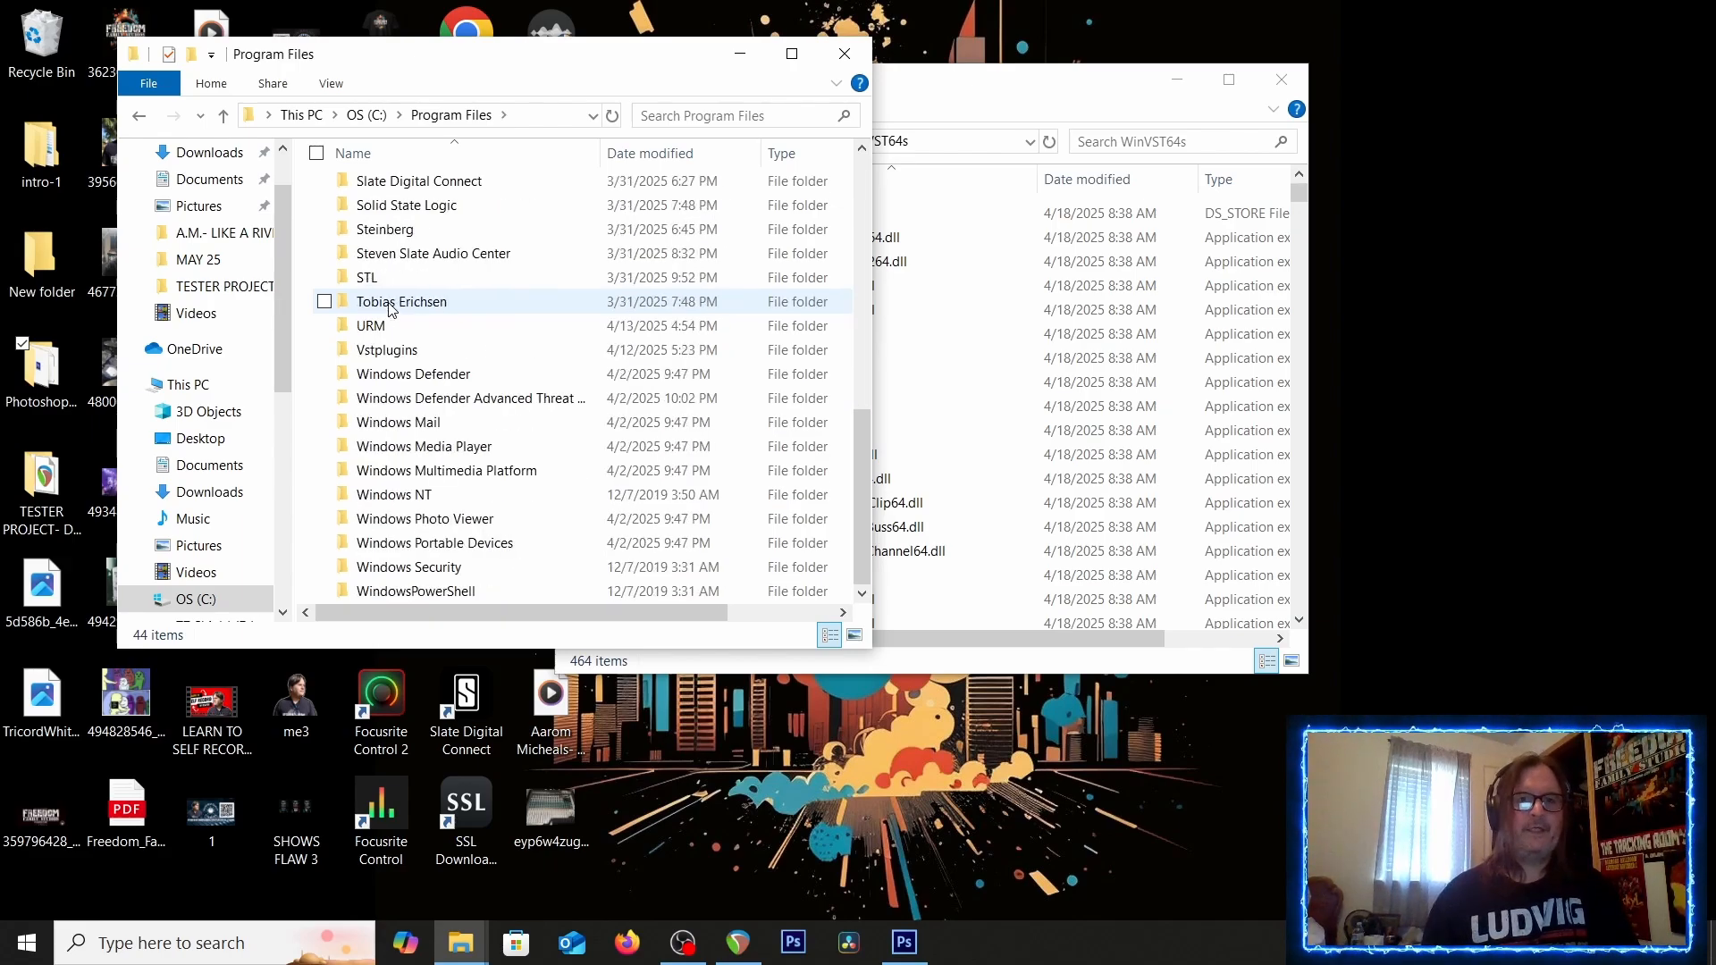
double_click(383, 349)
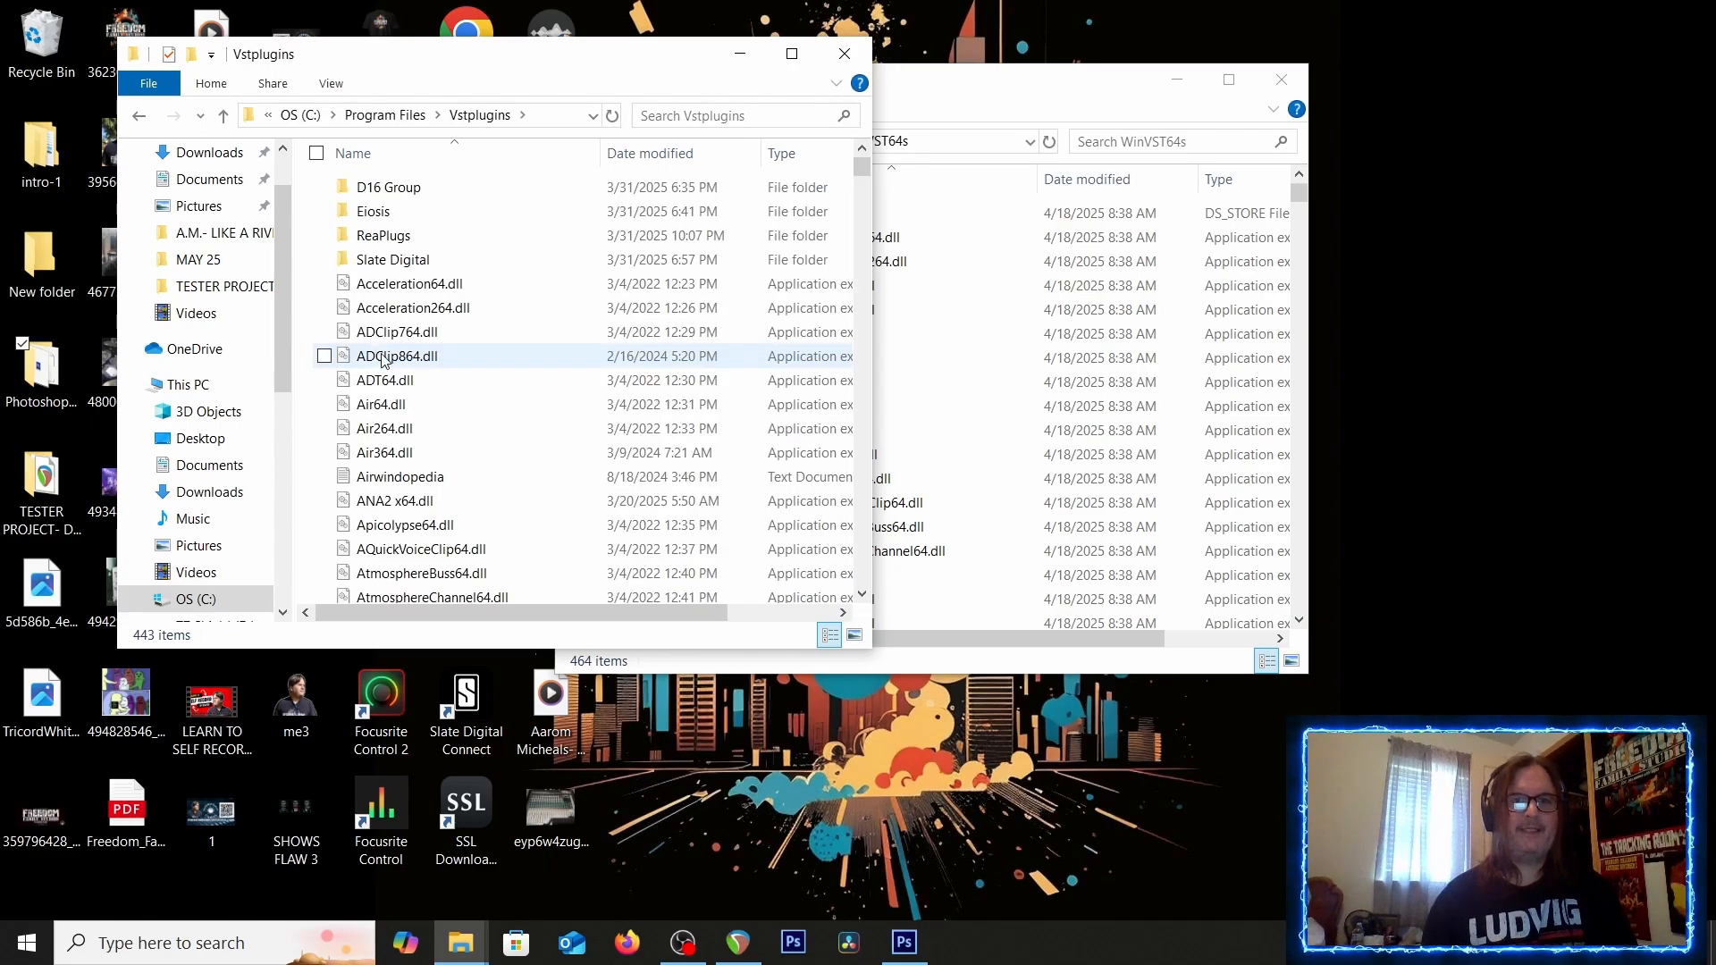
Select all files in the WinVST64s folder and copy them
scroll(452, 292, "down", 1)
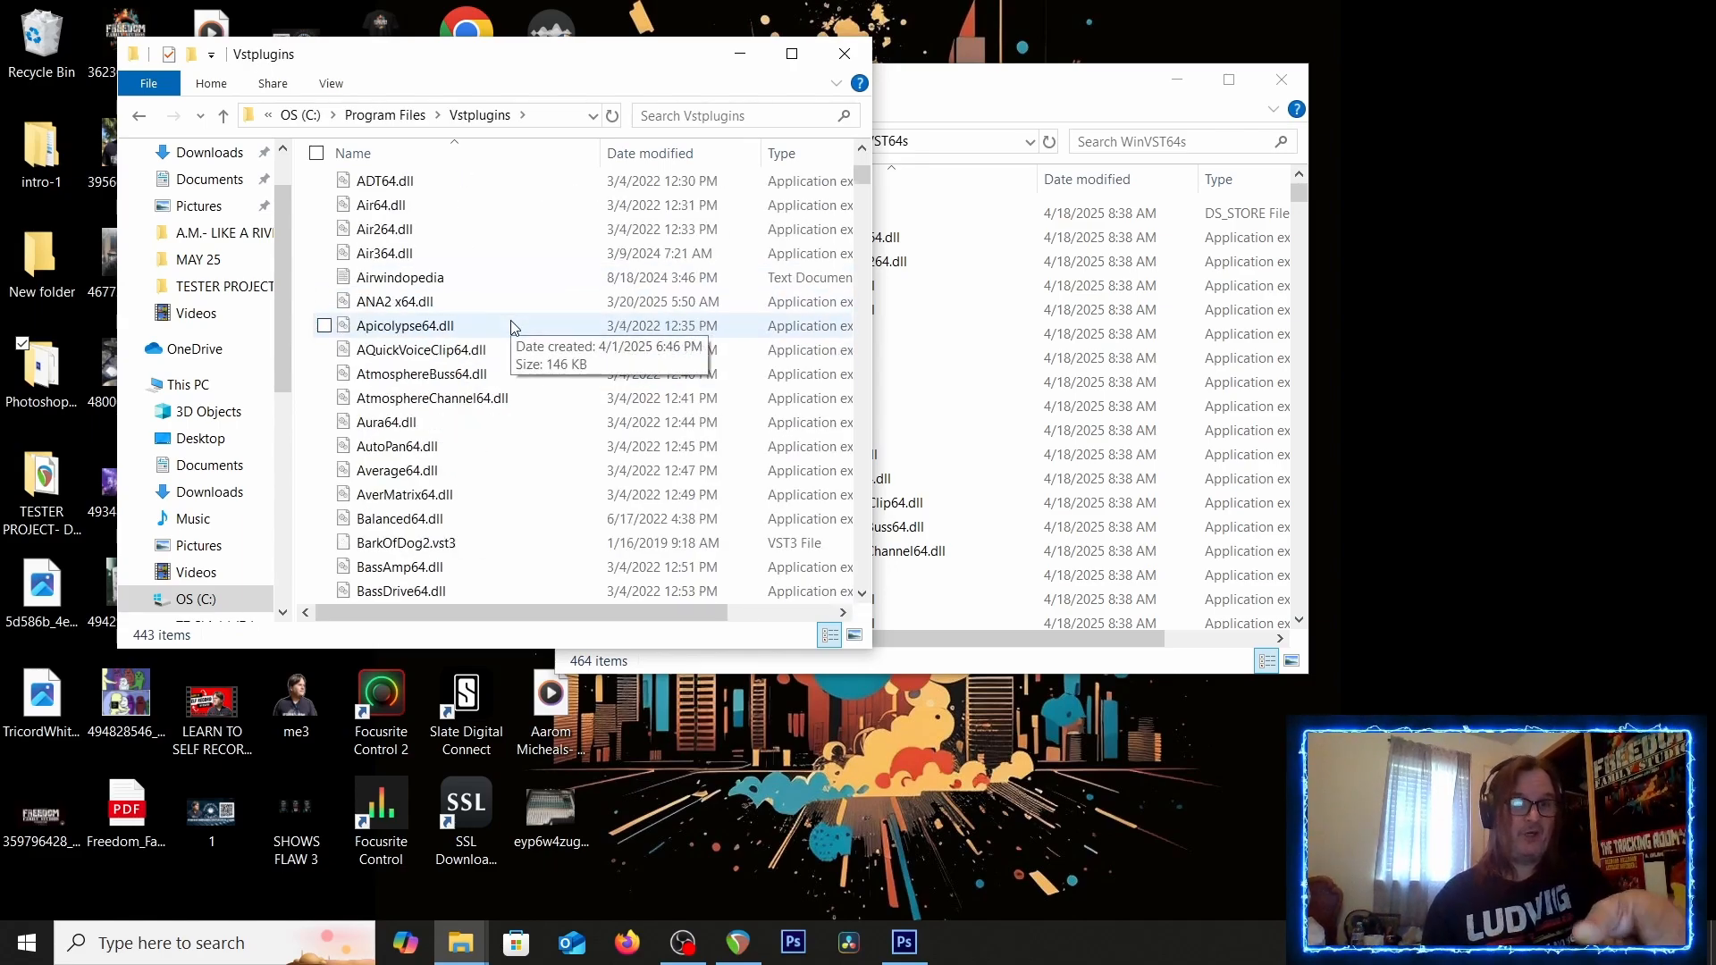
left_click(1099, 101)
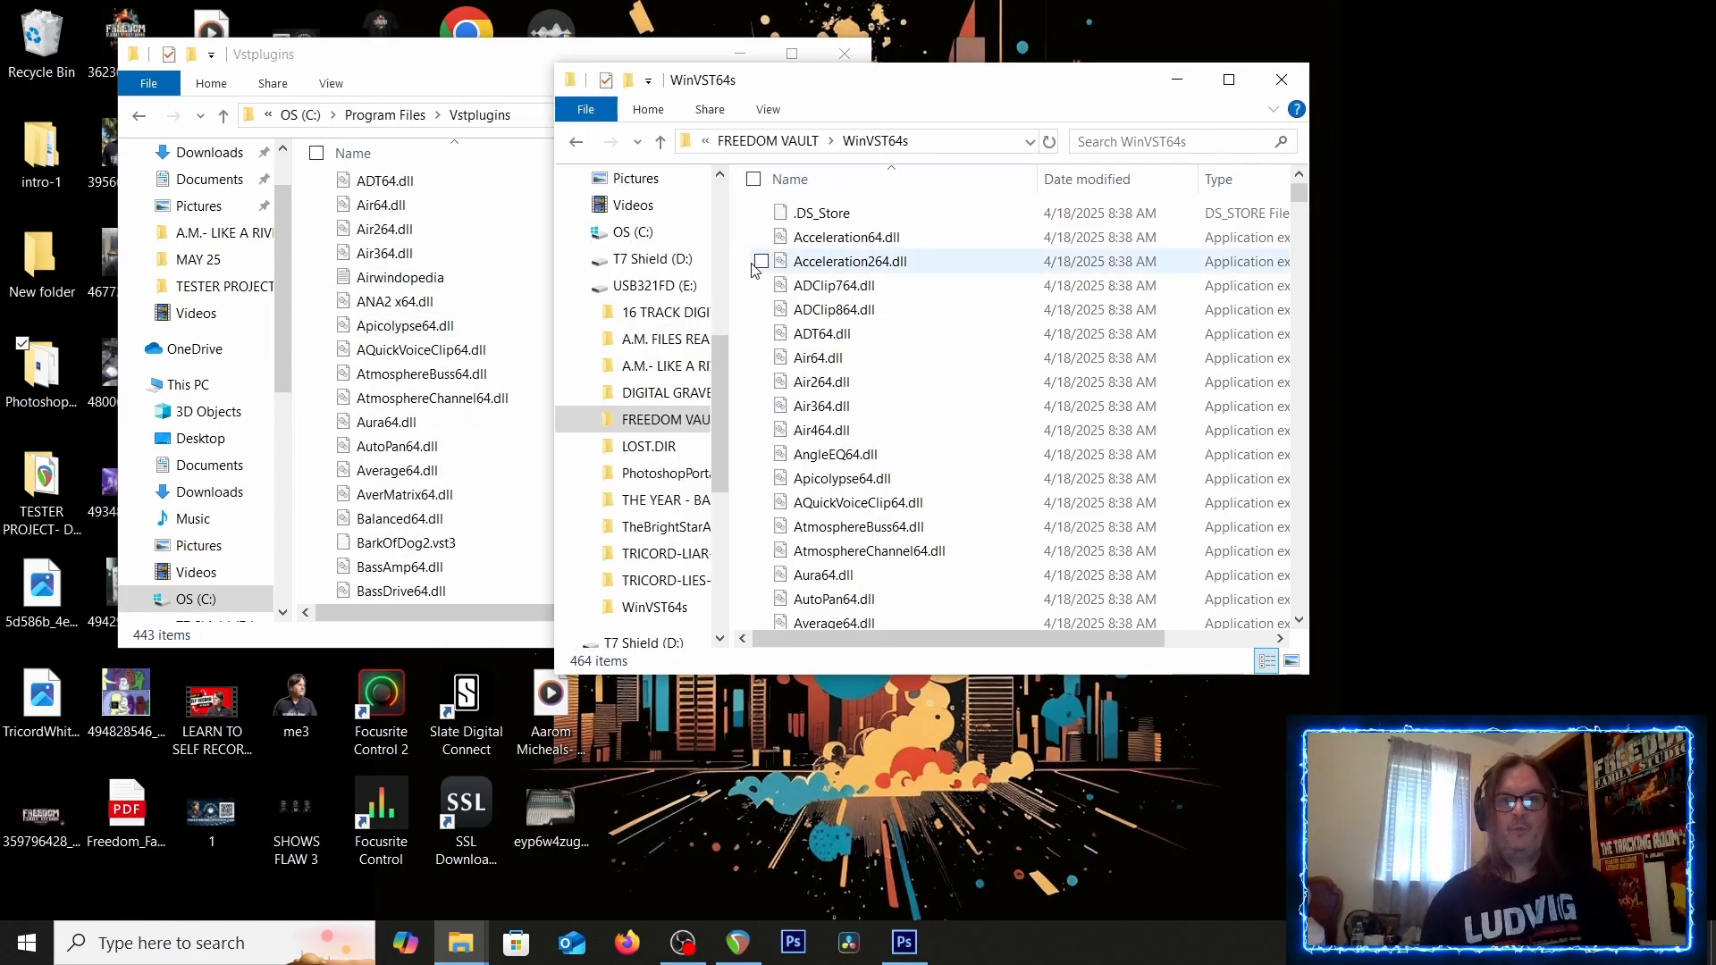
mouse_move(748, 238)
left_mouse_down()
mouse_move(844, 357)
mouse_move(851, 691)
mouse_move(834, 619)
left_mouse_up()
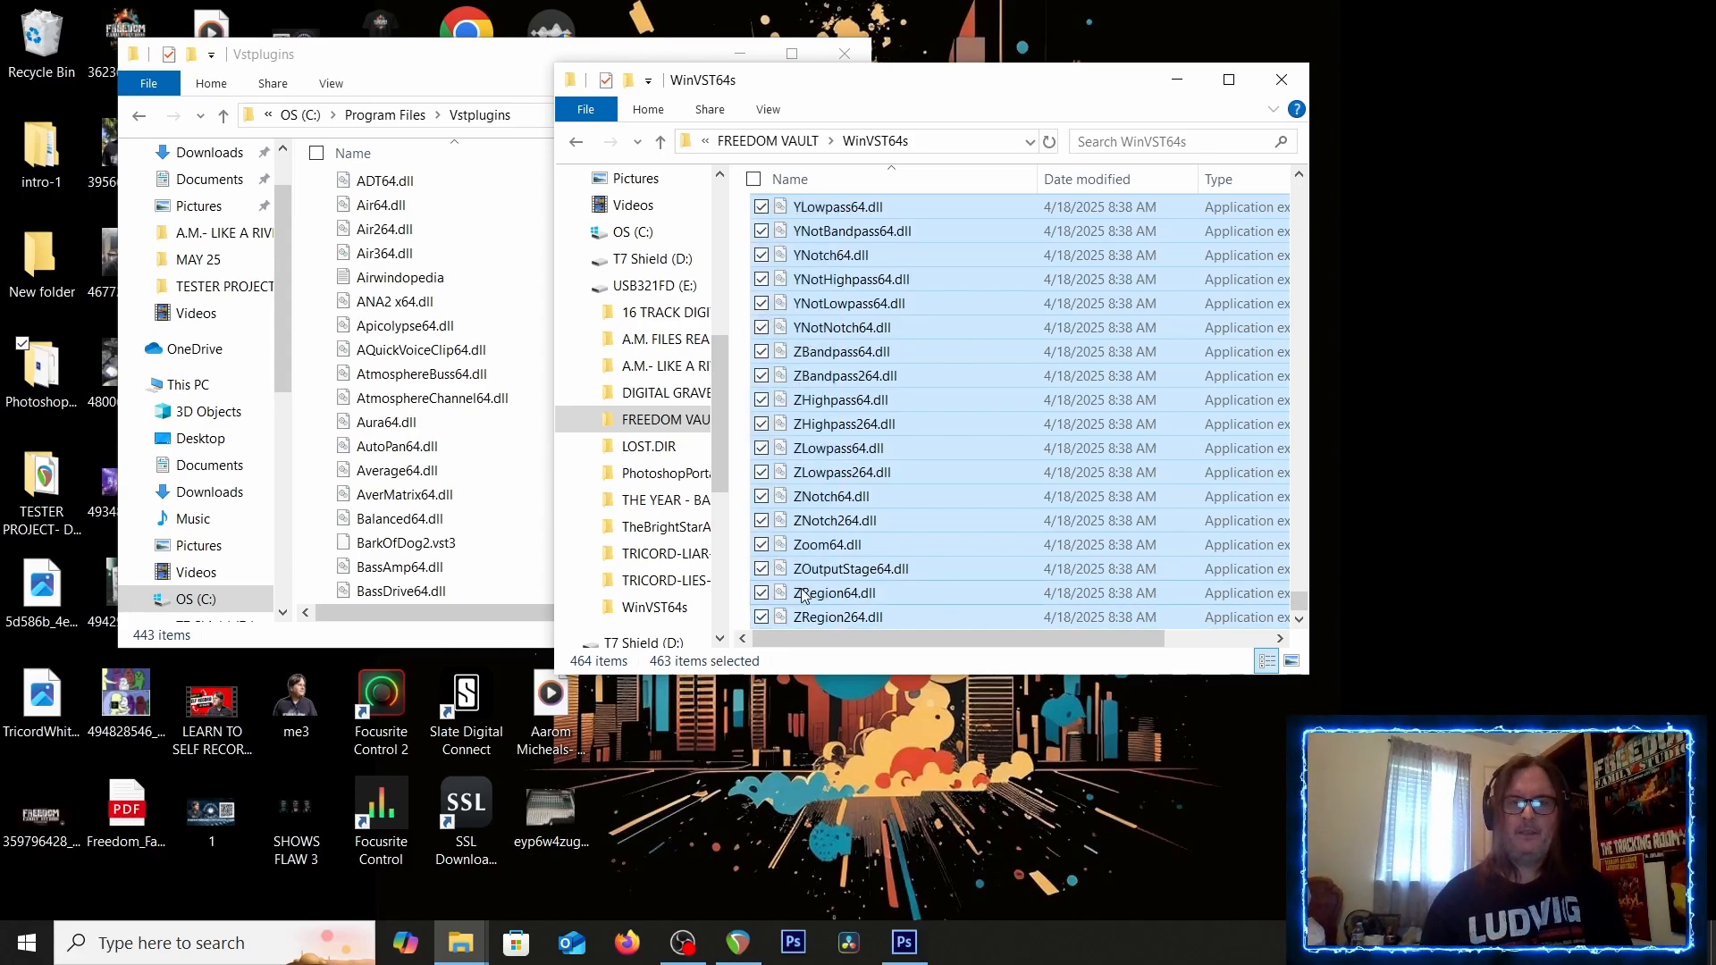
right_click(802, 594)
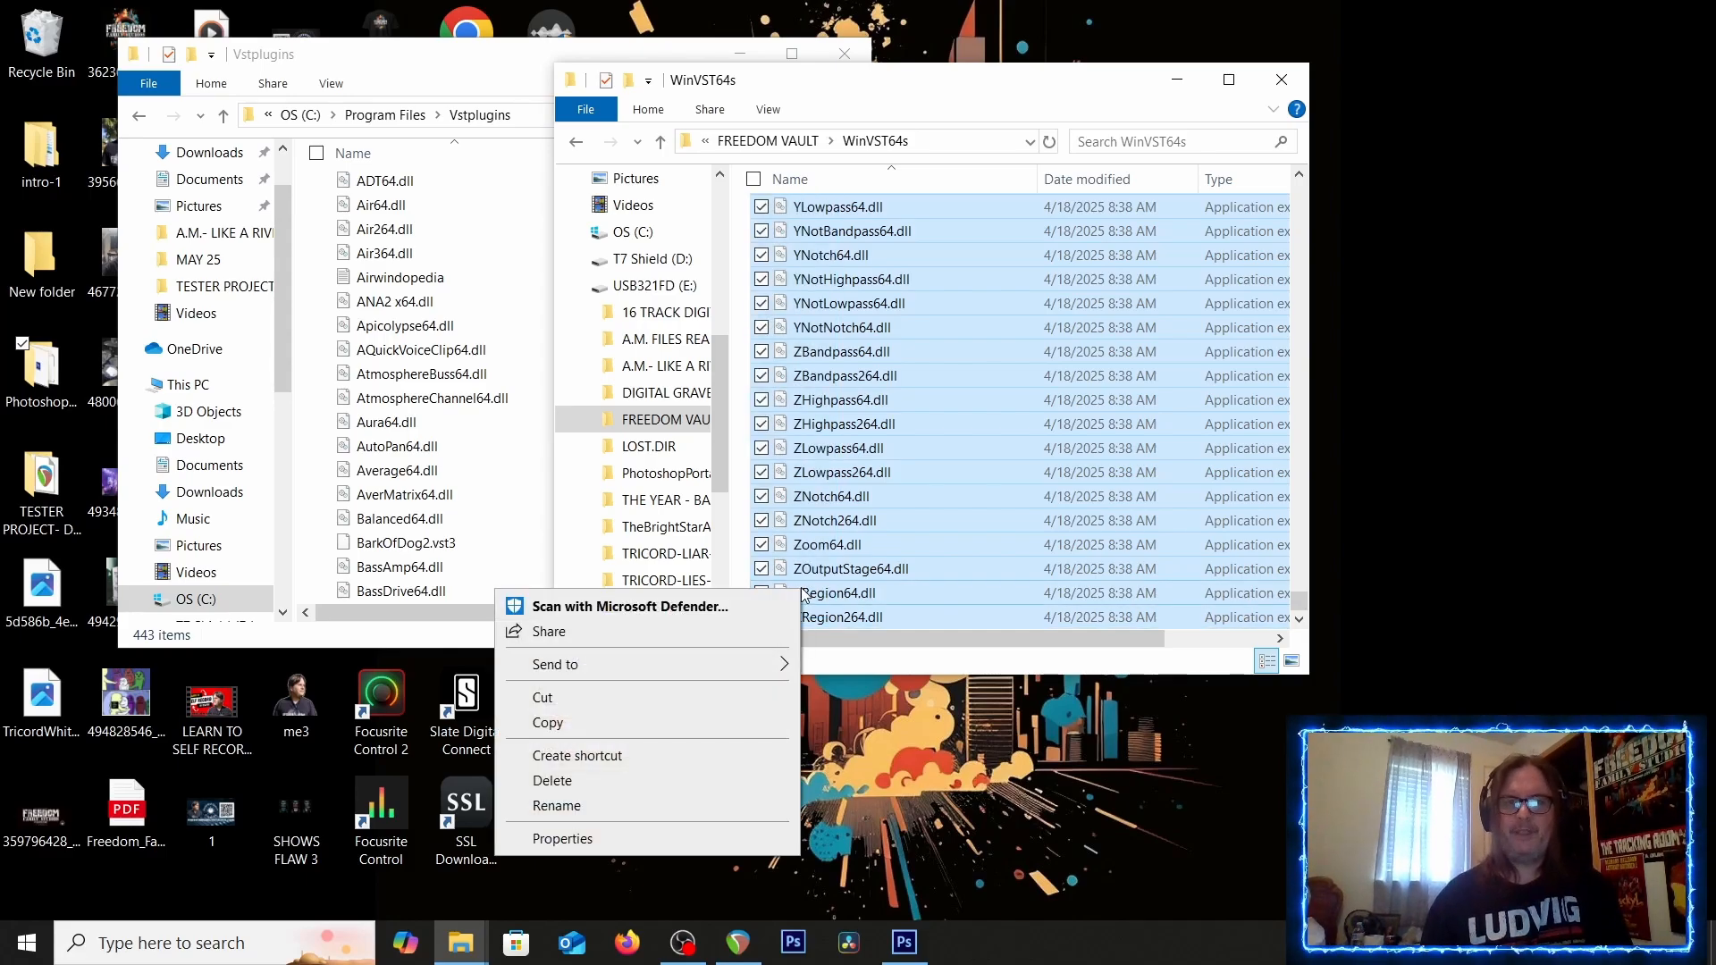
left_click(561, 725)
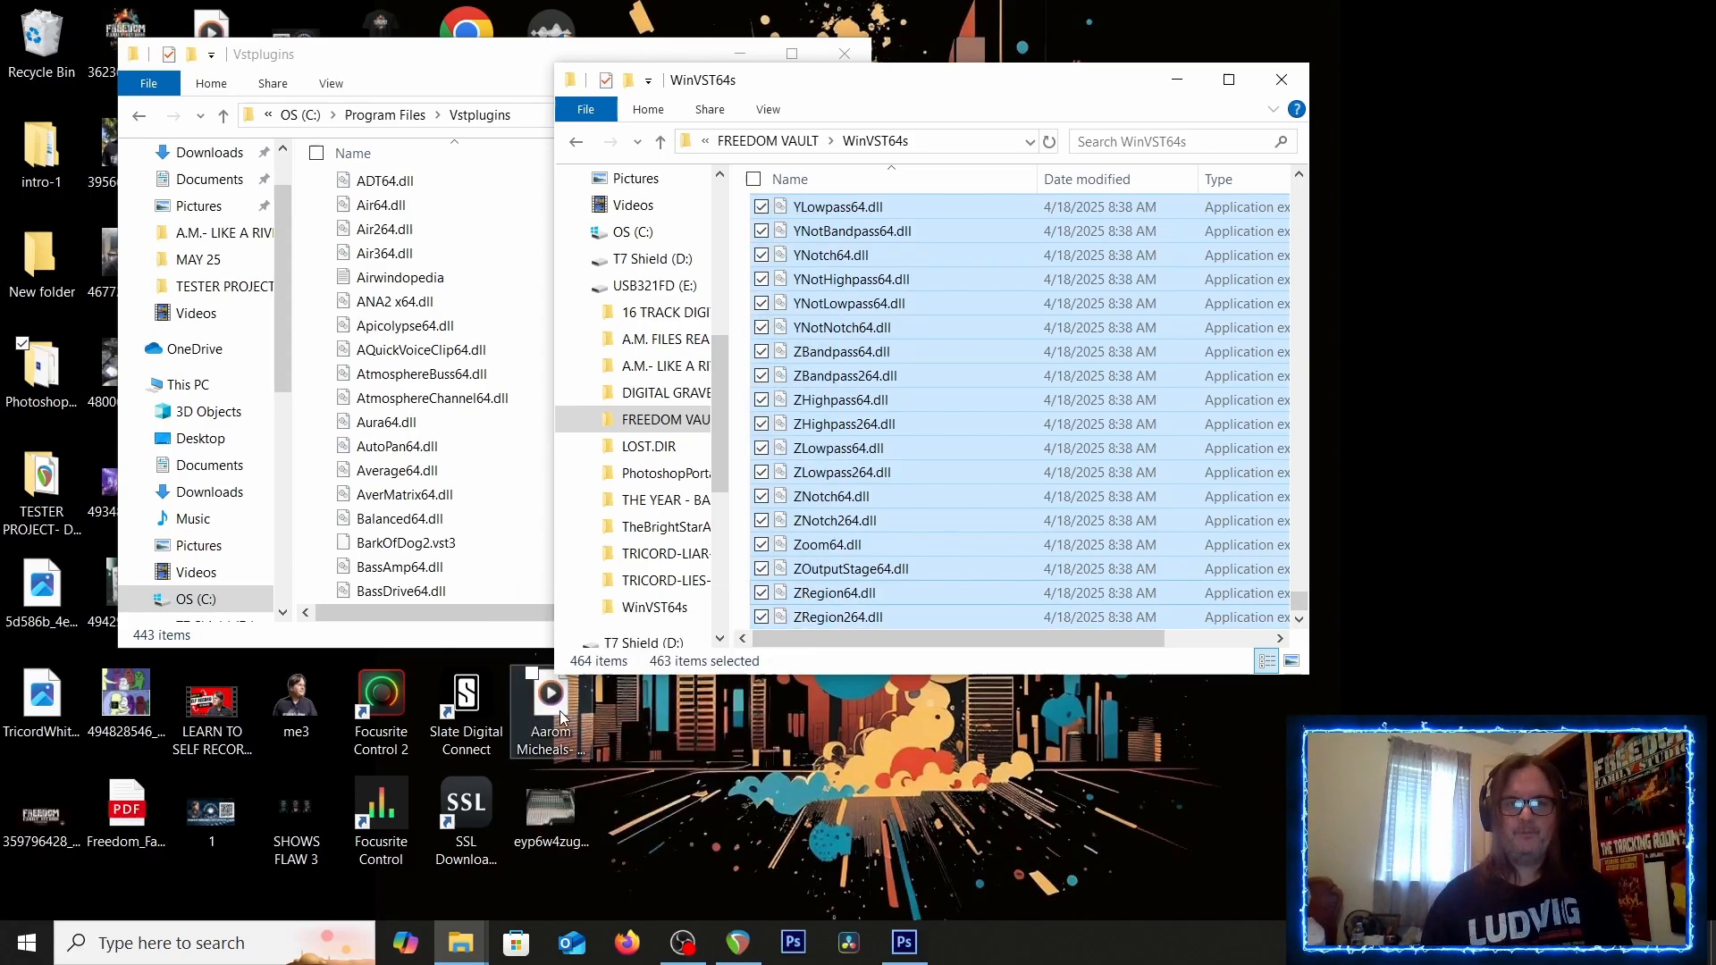
Paste the copied plugin files into the Vstplugins folder, replacing the files in the destination
left_click(312, 503)
right_click(302, 476)
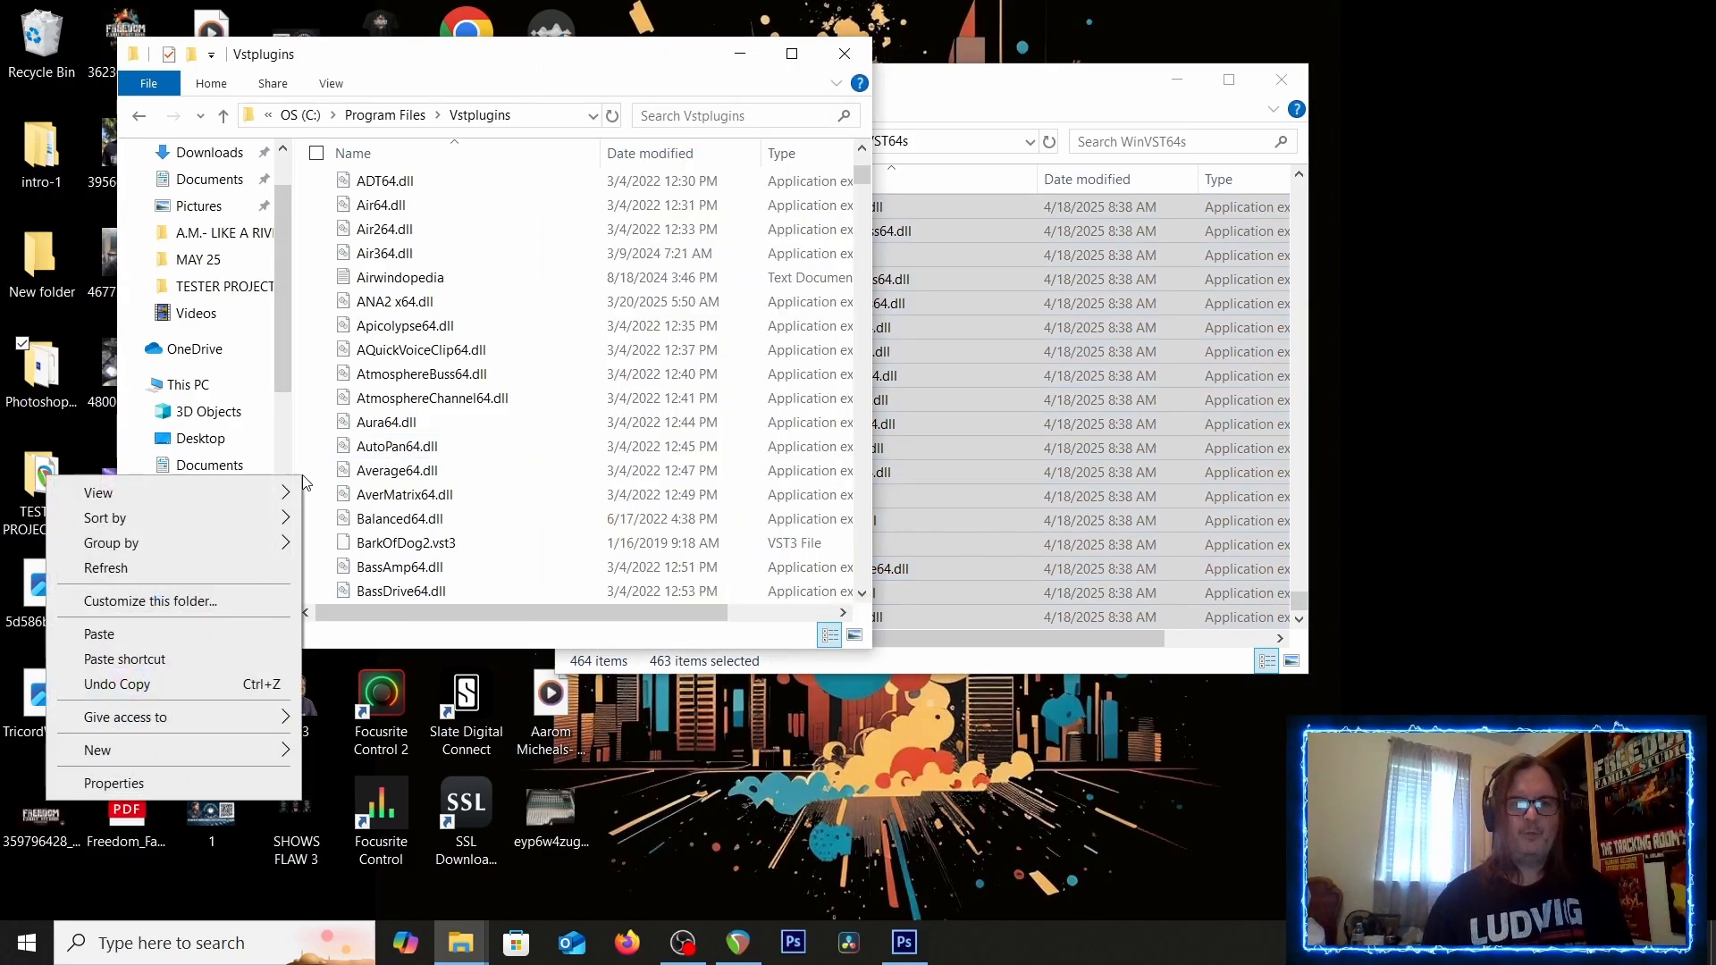
left_click(115, 634)
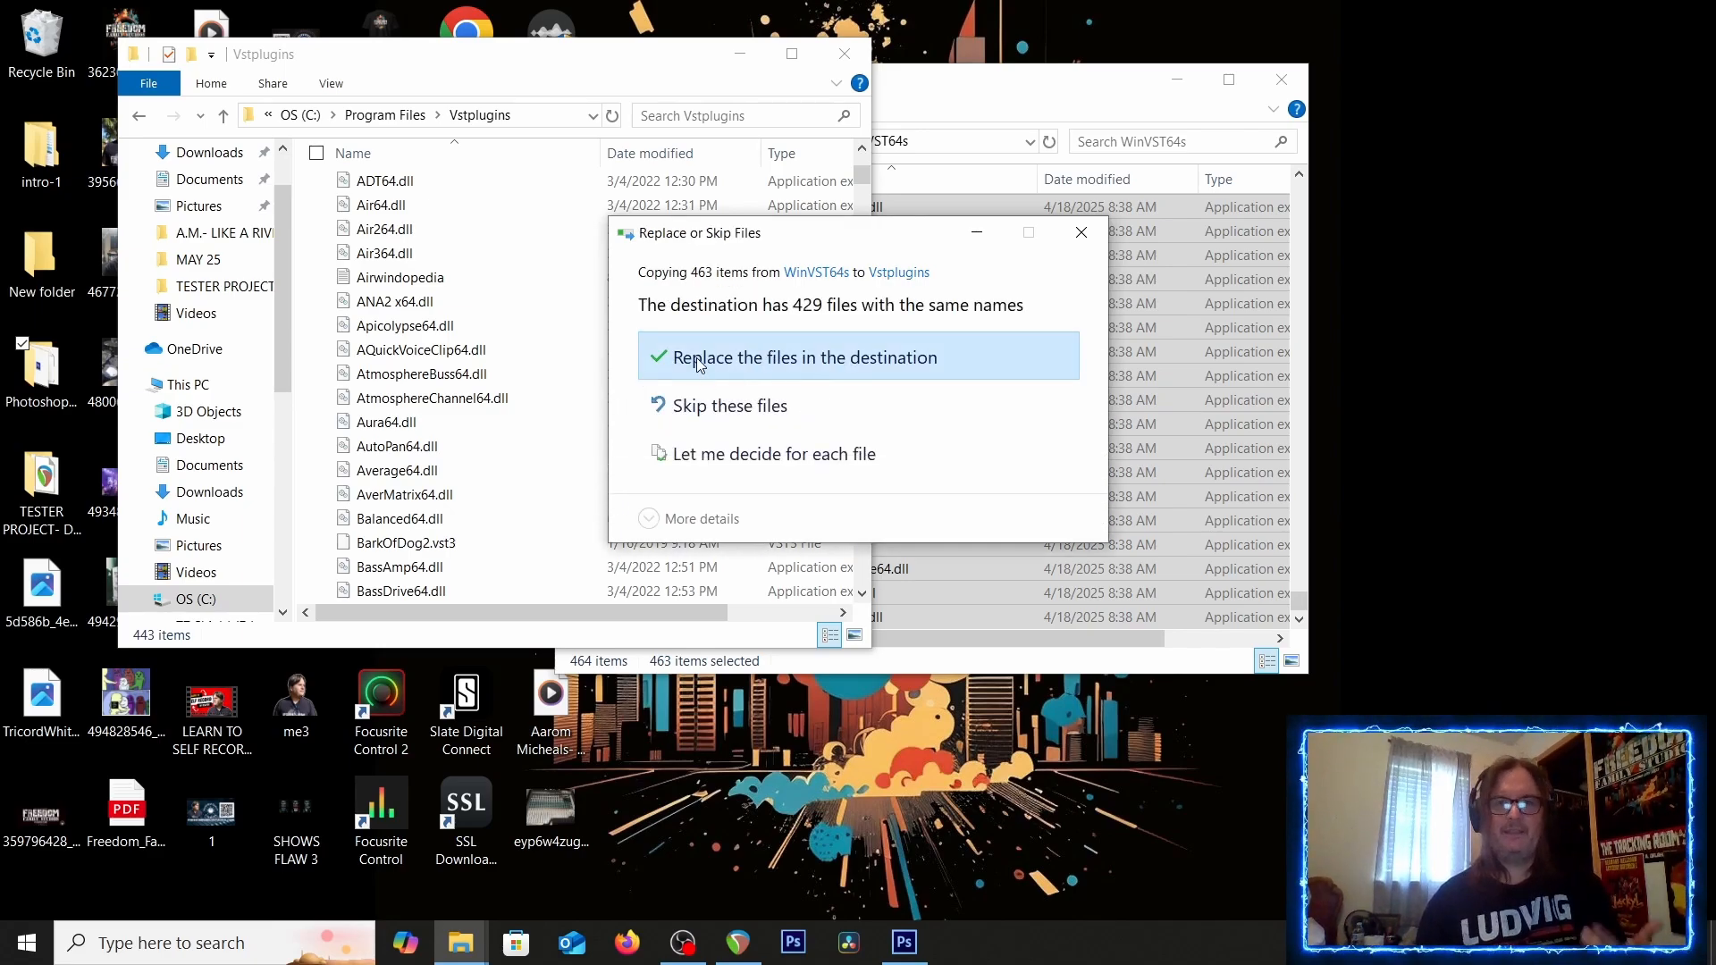
left_click(695, 358)
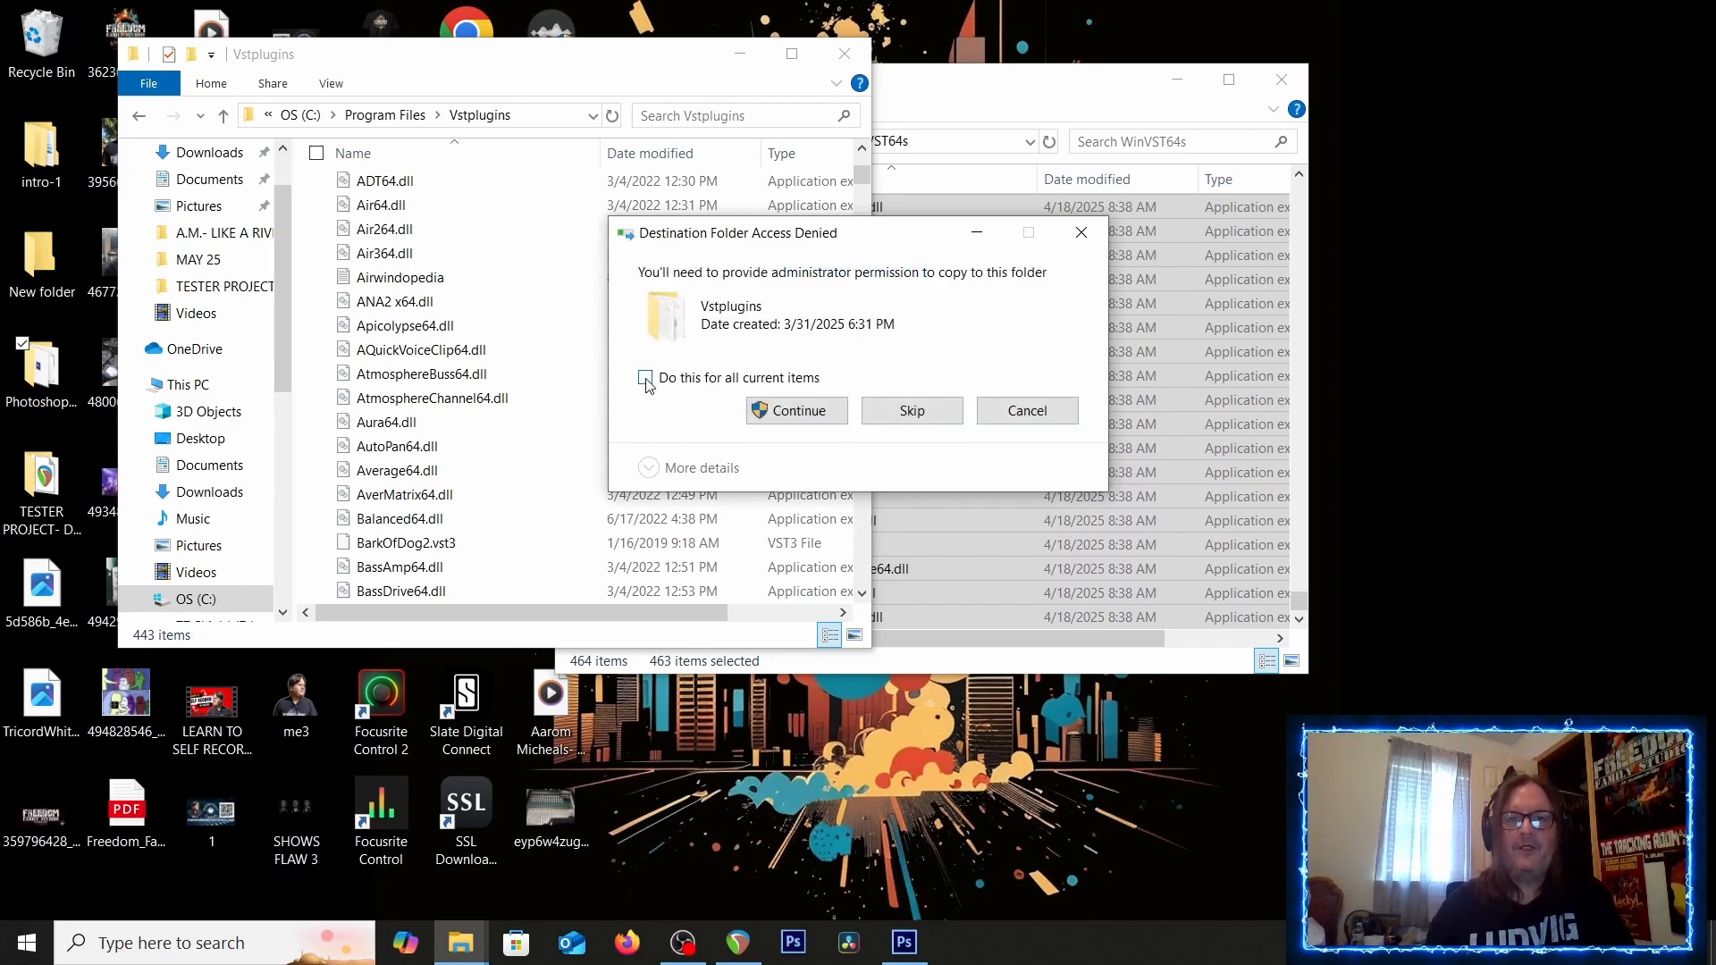
Grant administrator permission for the copy and skip all files that are in use
left_click(798, 411)
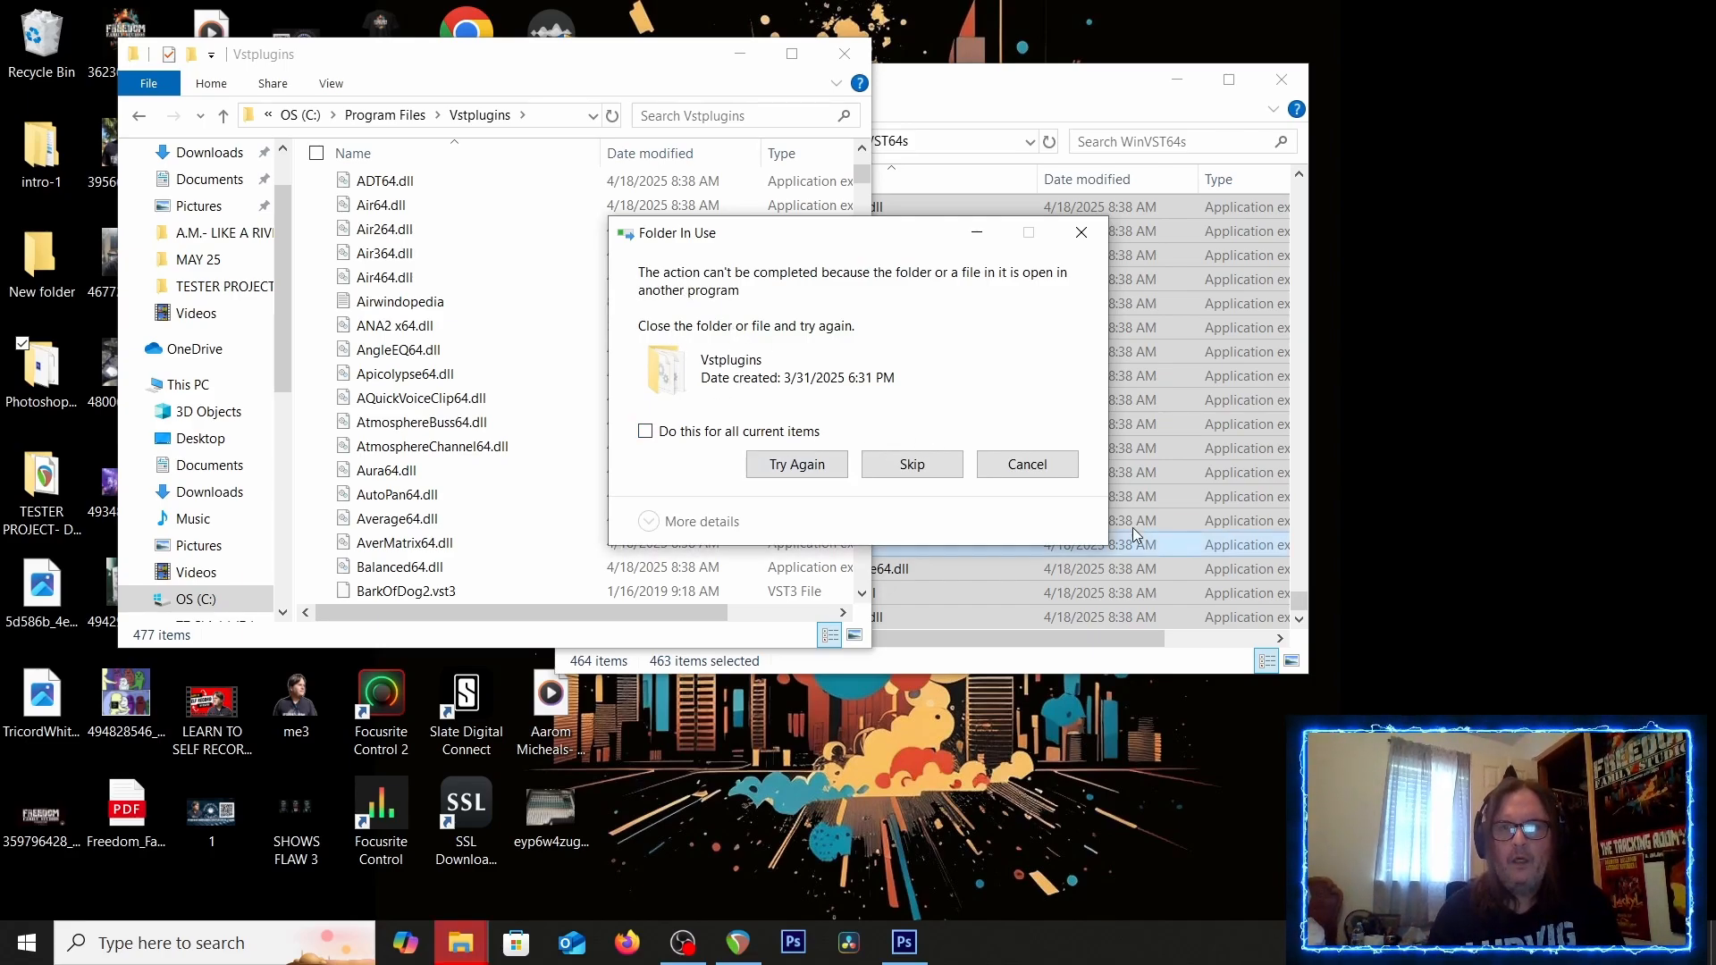
left_click(935, 463)
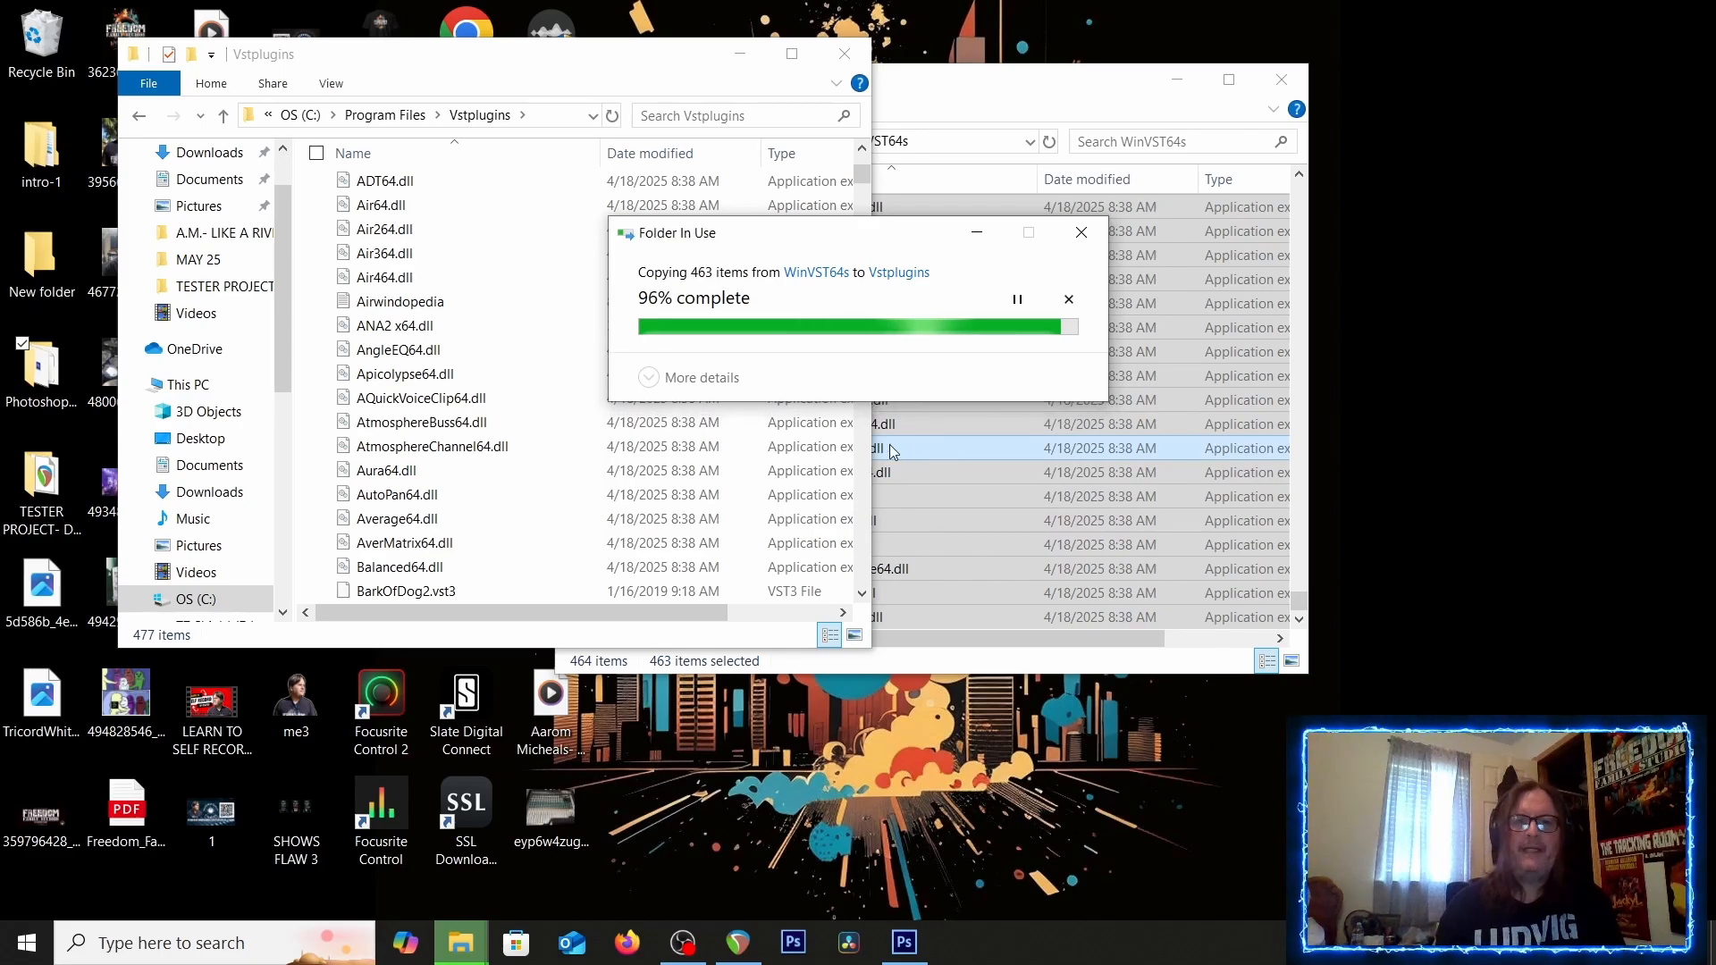
left_click(645, 432)
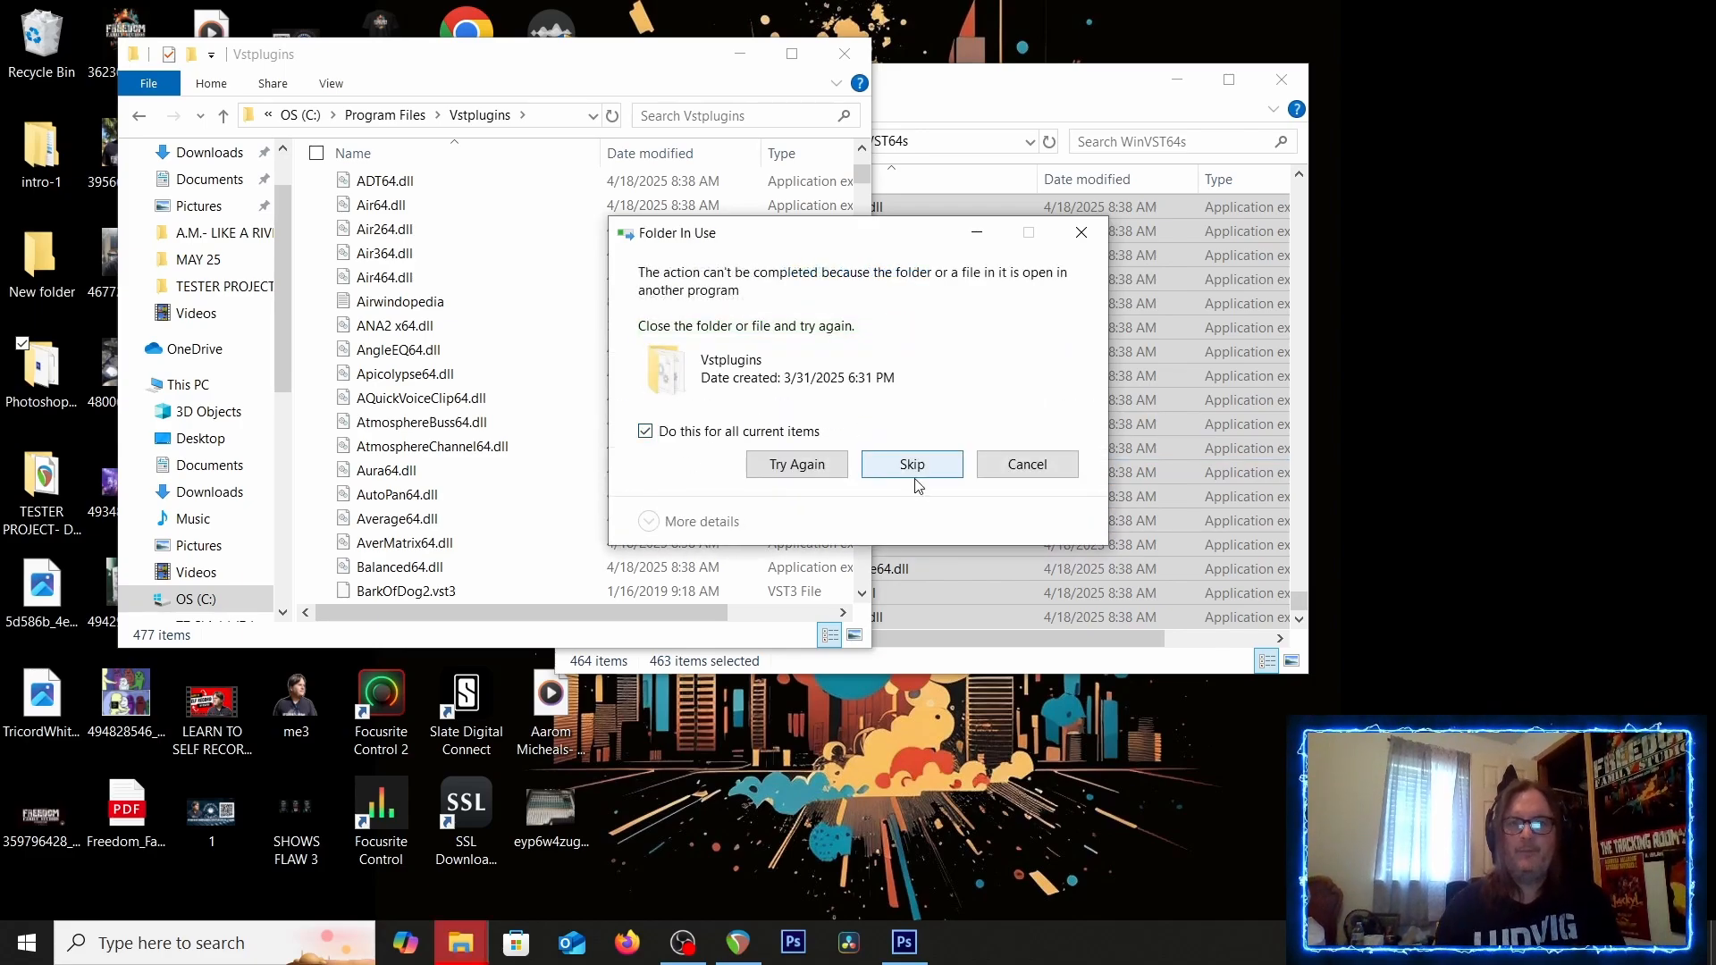
left_click(790, 468)
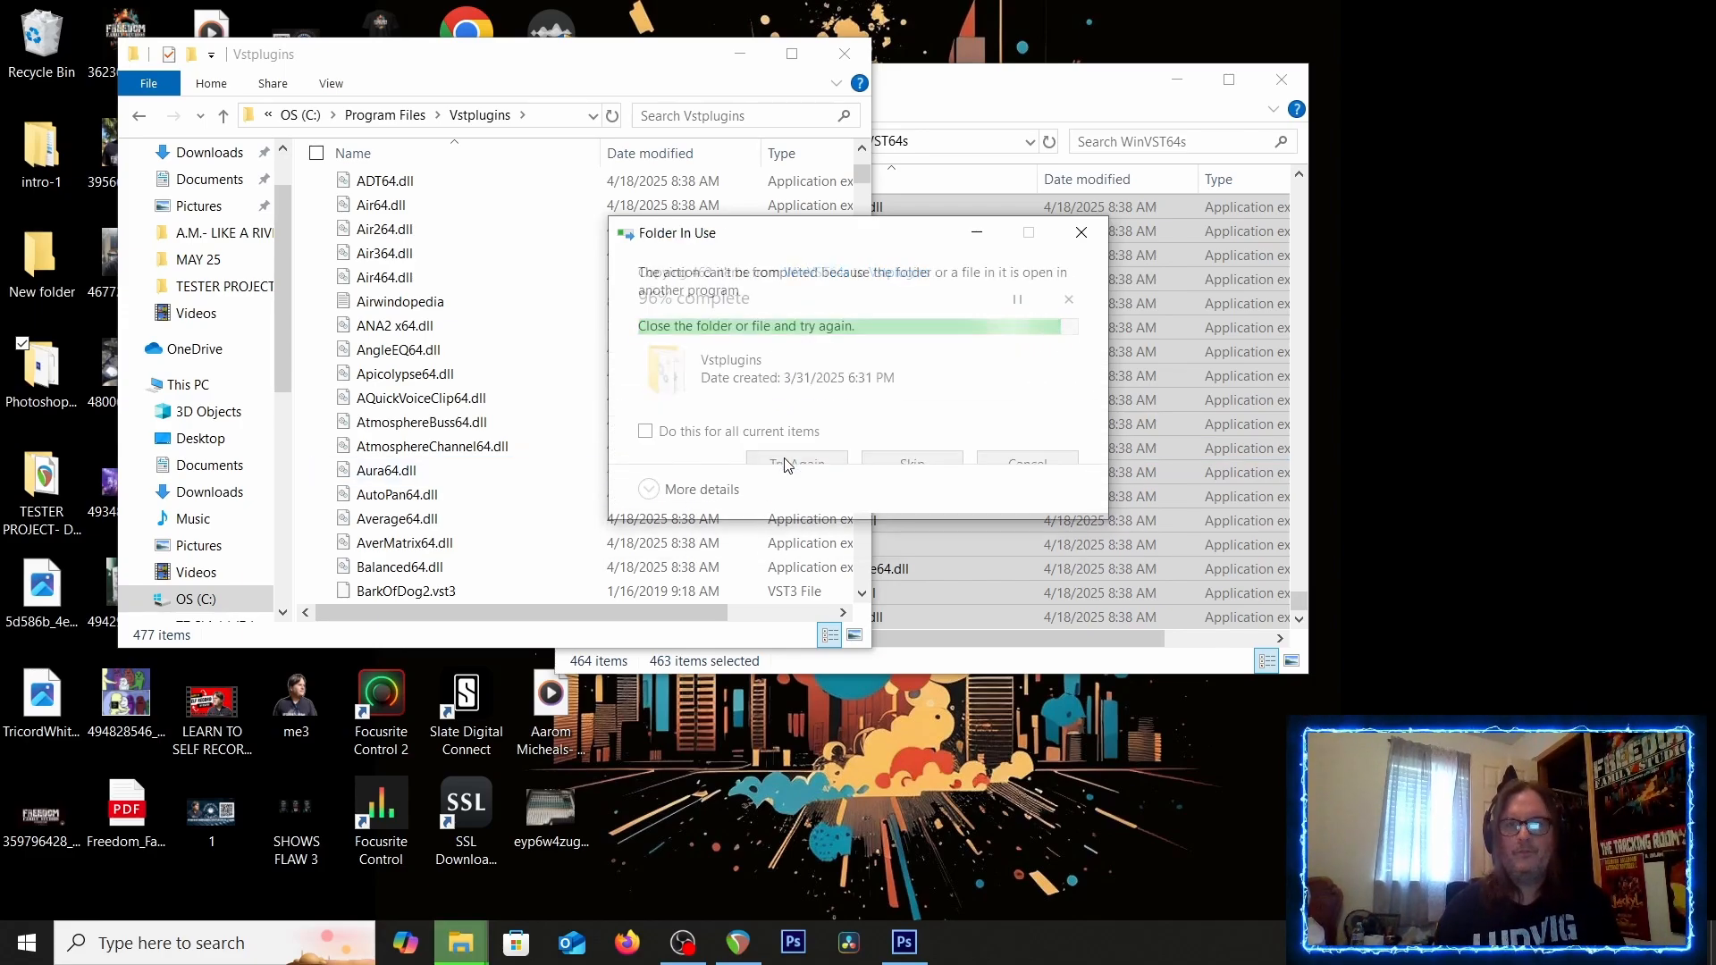
left_click(896, 473)
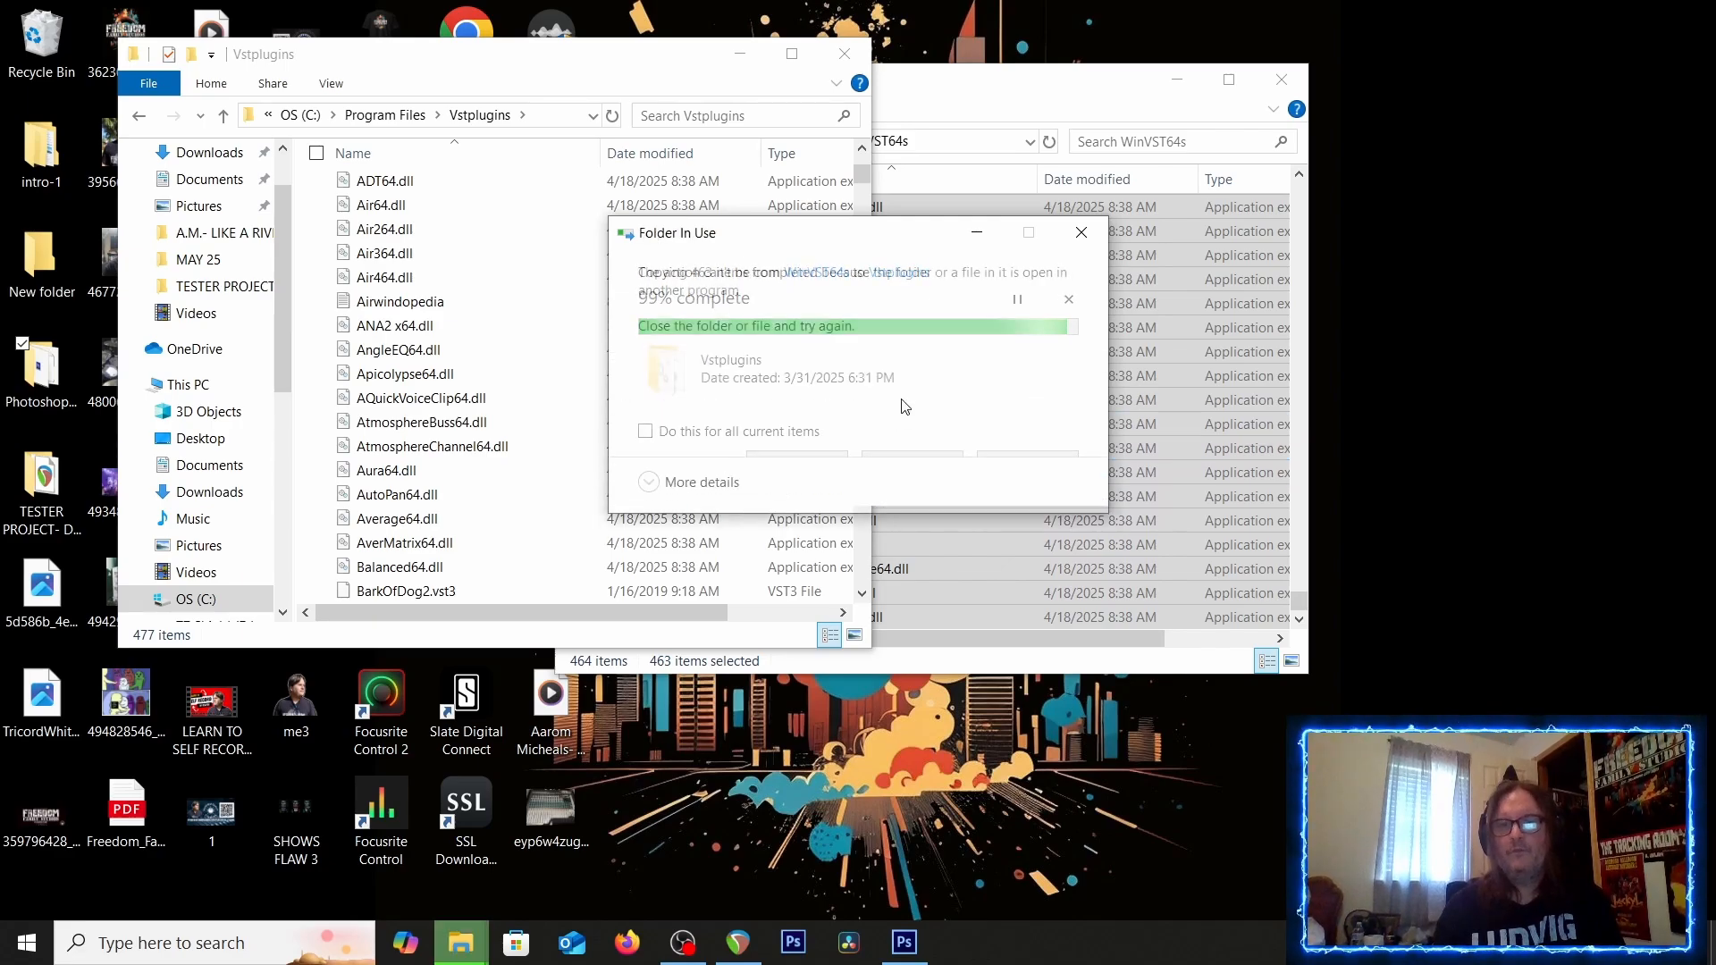
left_click(928, 470)
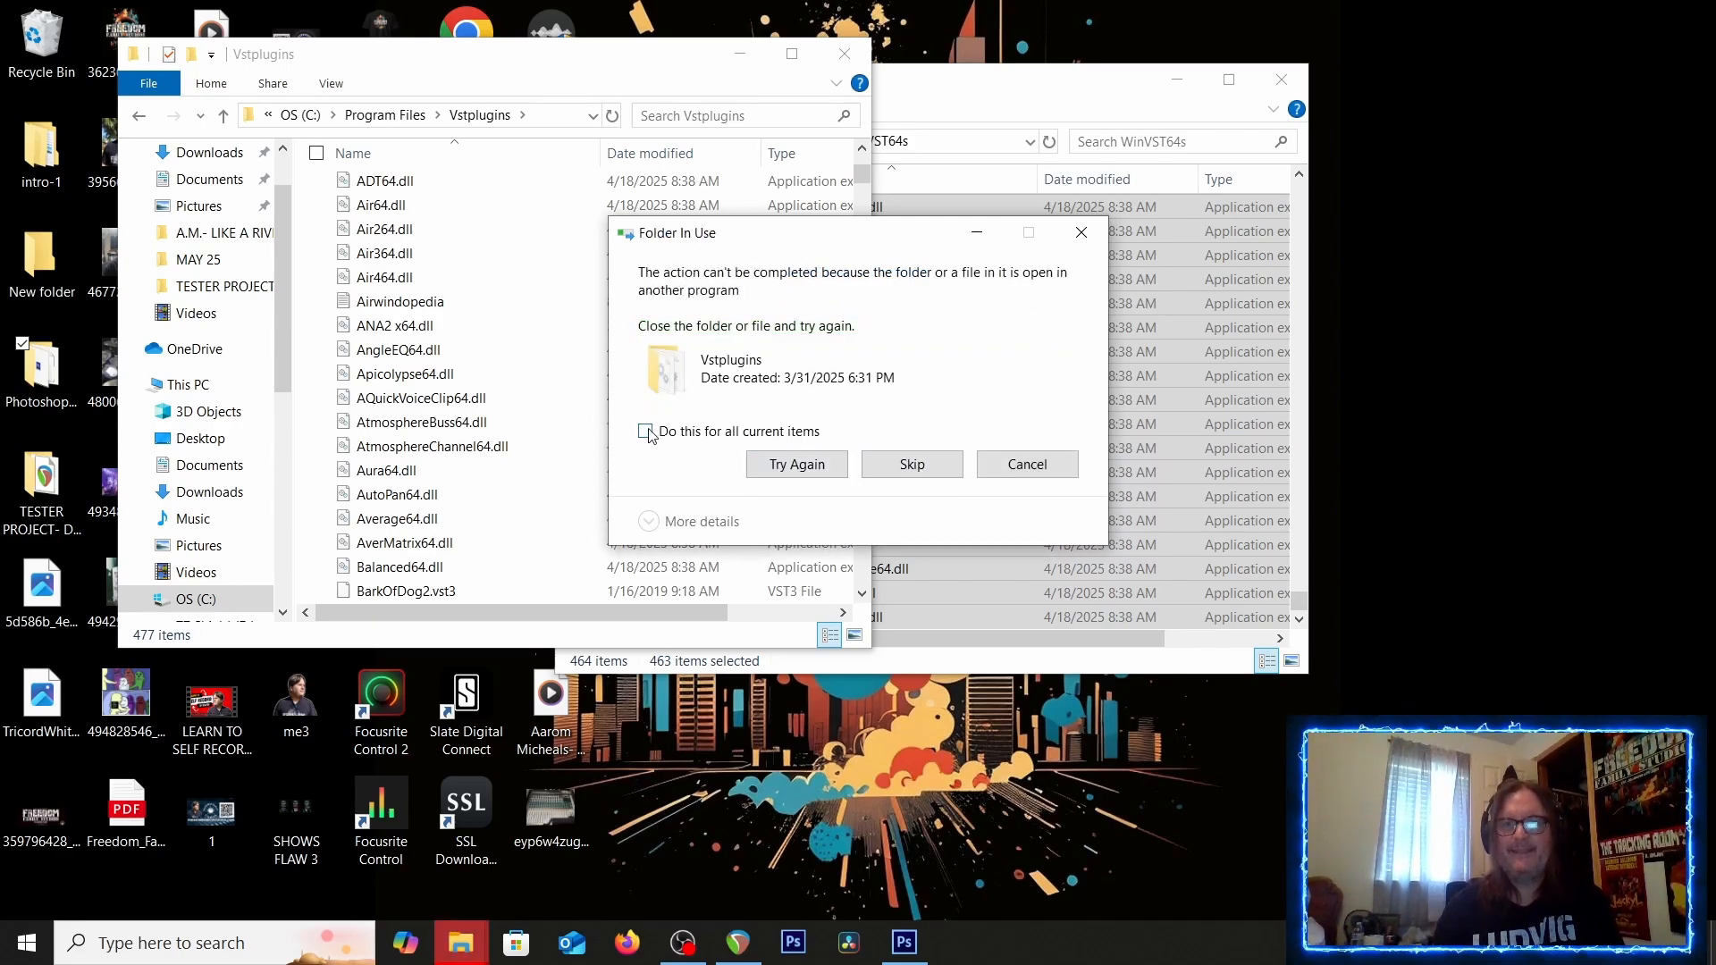
left_click(645, 432)
left_click(916, 466)
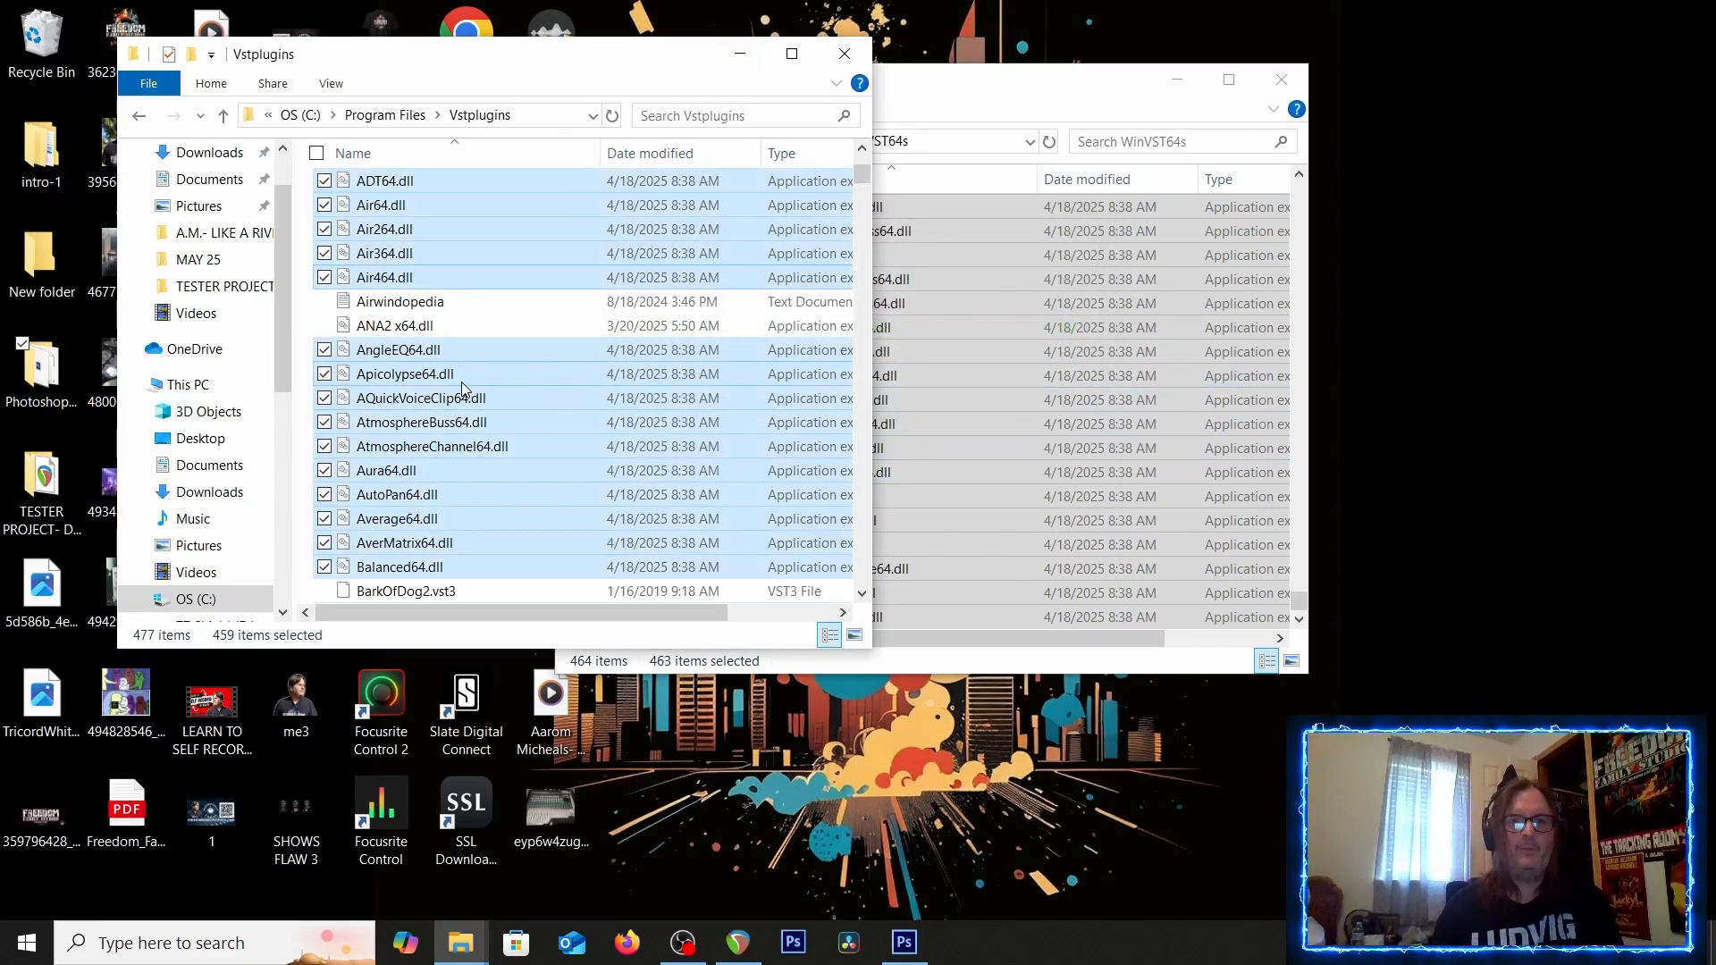
Close both File Explorer windows
scroll(390, 427, "down", 4)
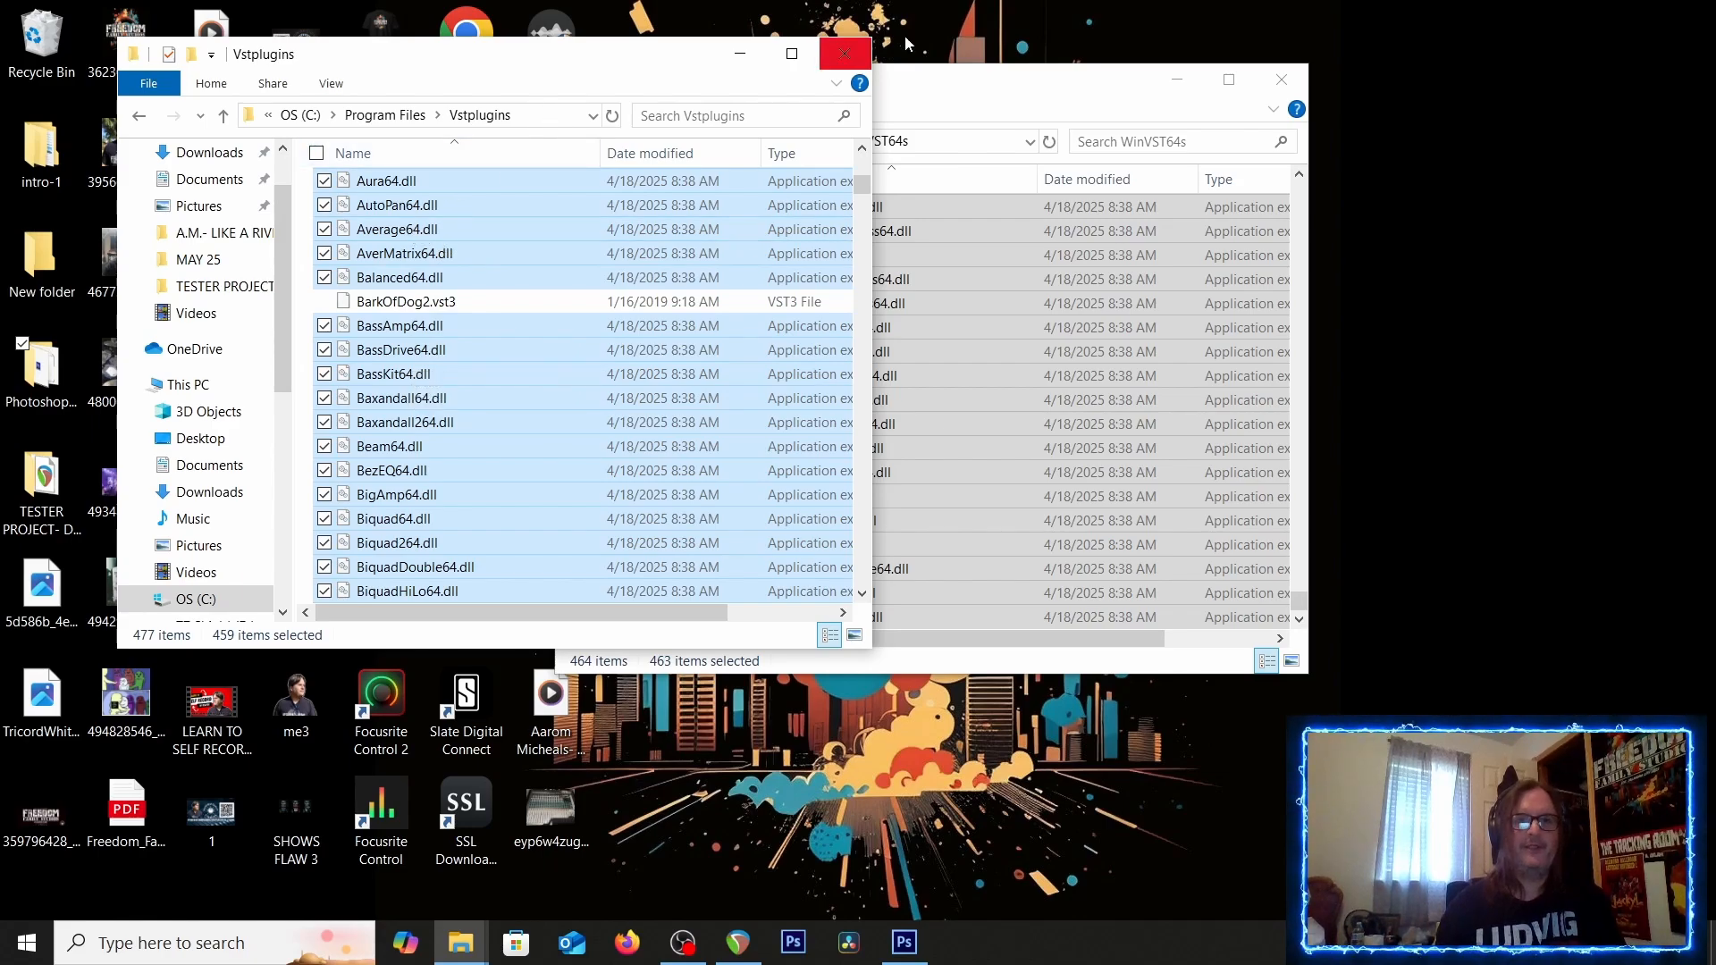
left_click(843, 53)
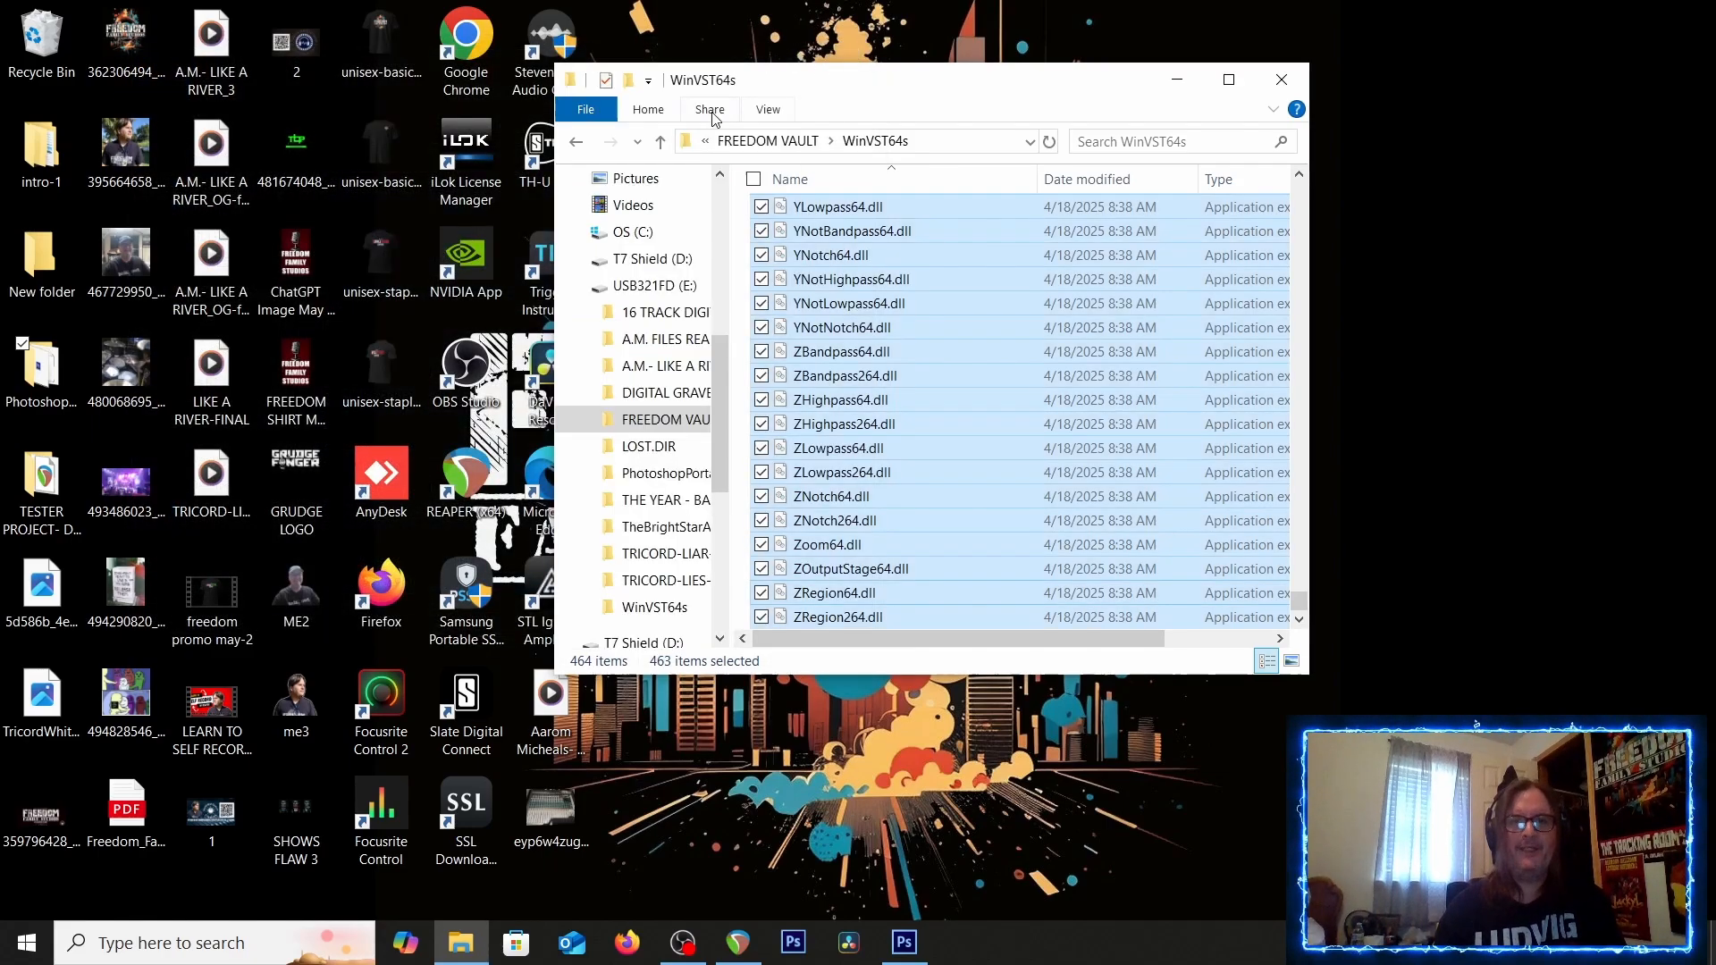
left_click(1281, 79)
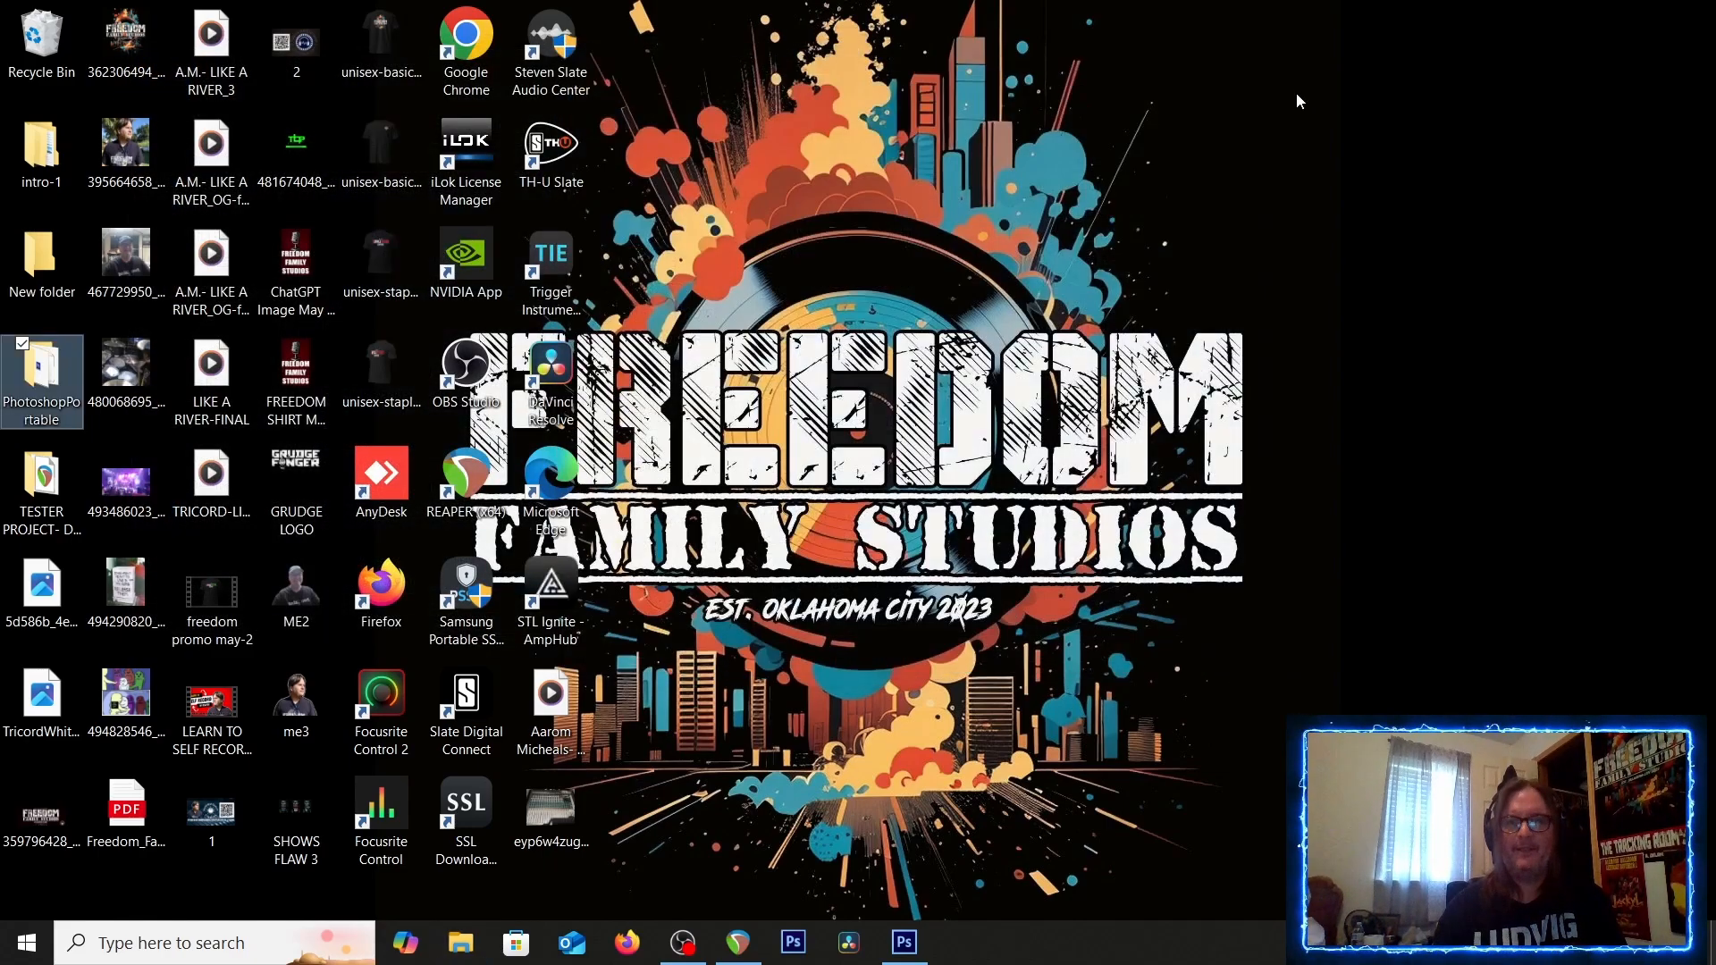
Open the Add FX browser for track 4 and scan for new plugins, then close the browser
left_click(757, 939)
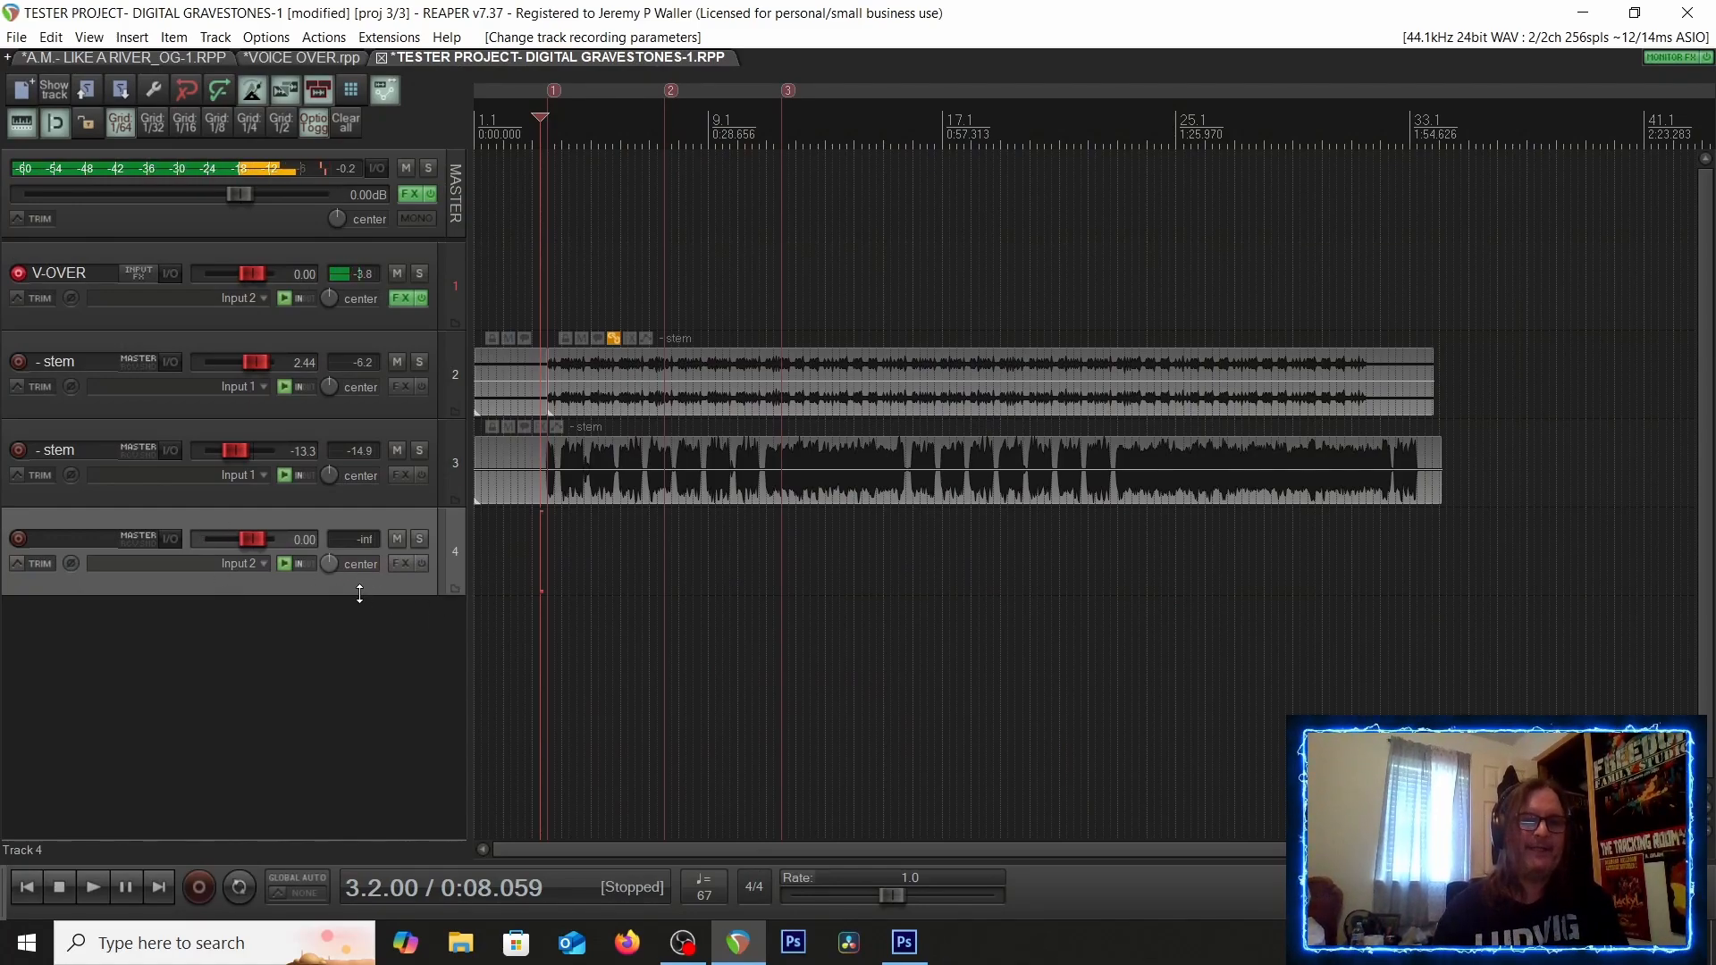
left_click(399, 563)
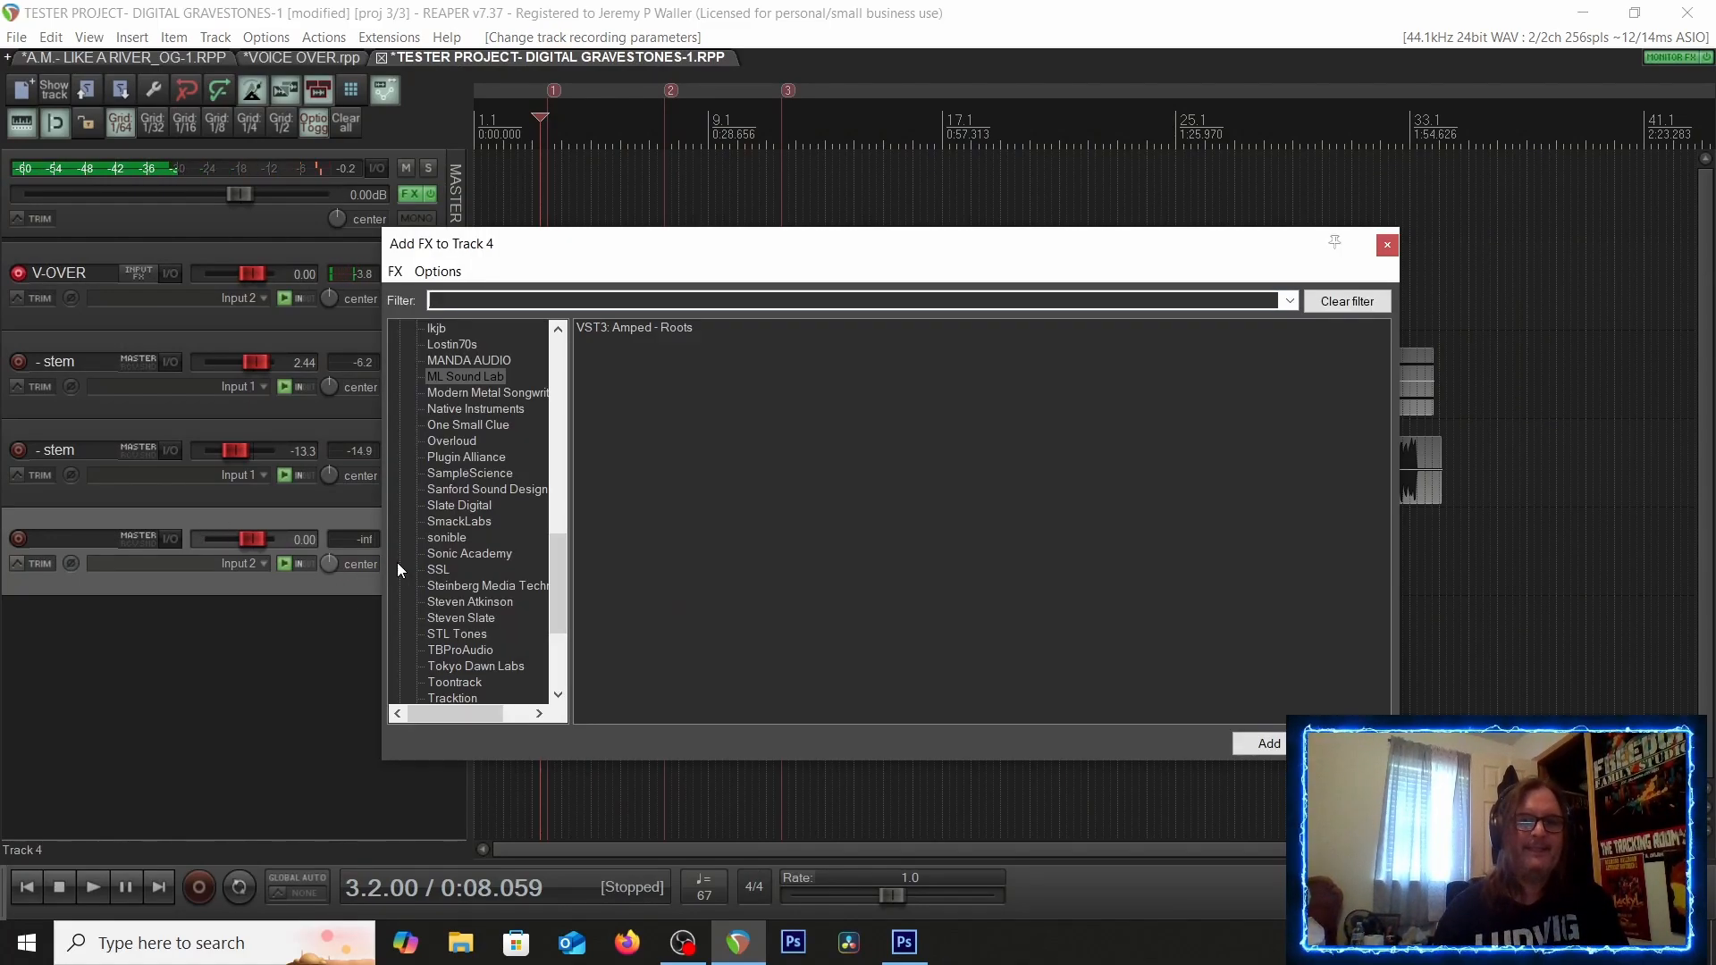
right_click(420, 742)
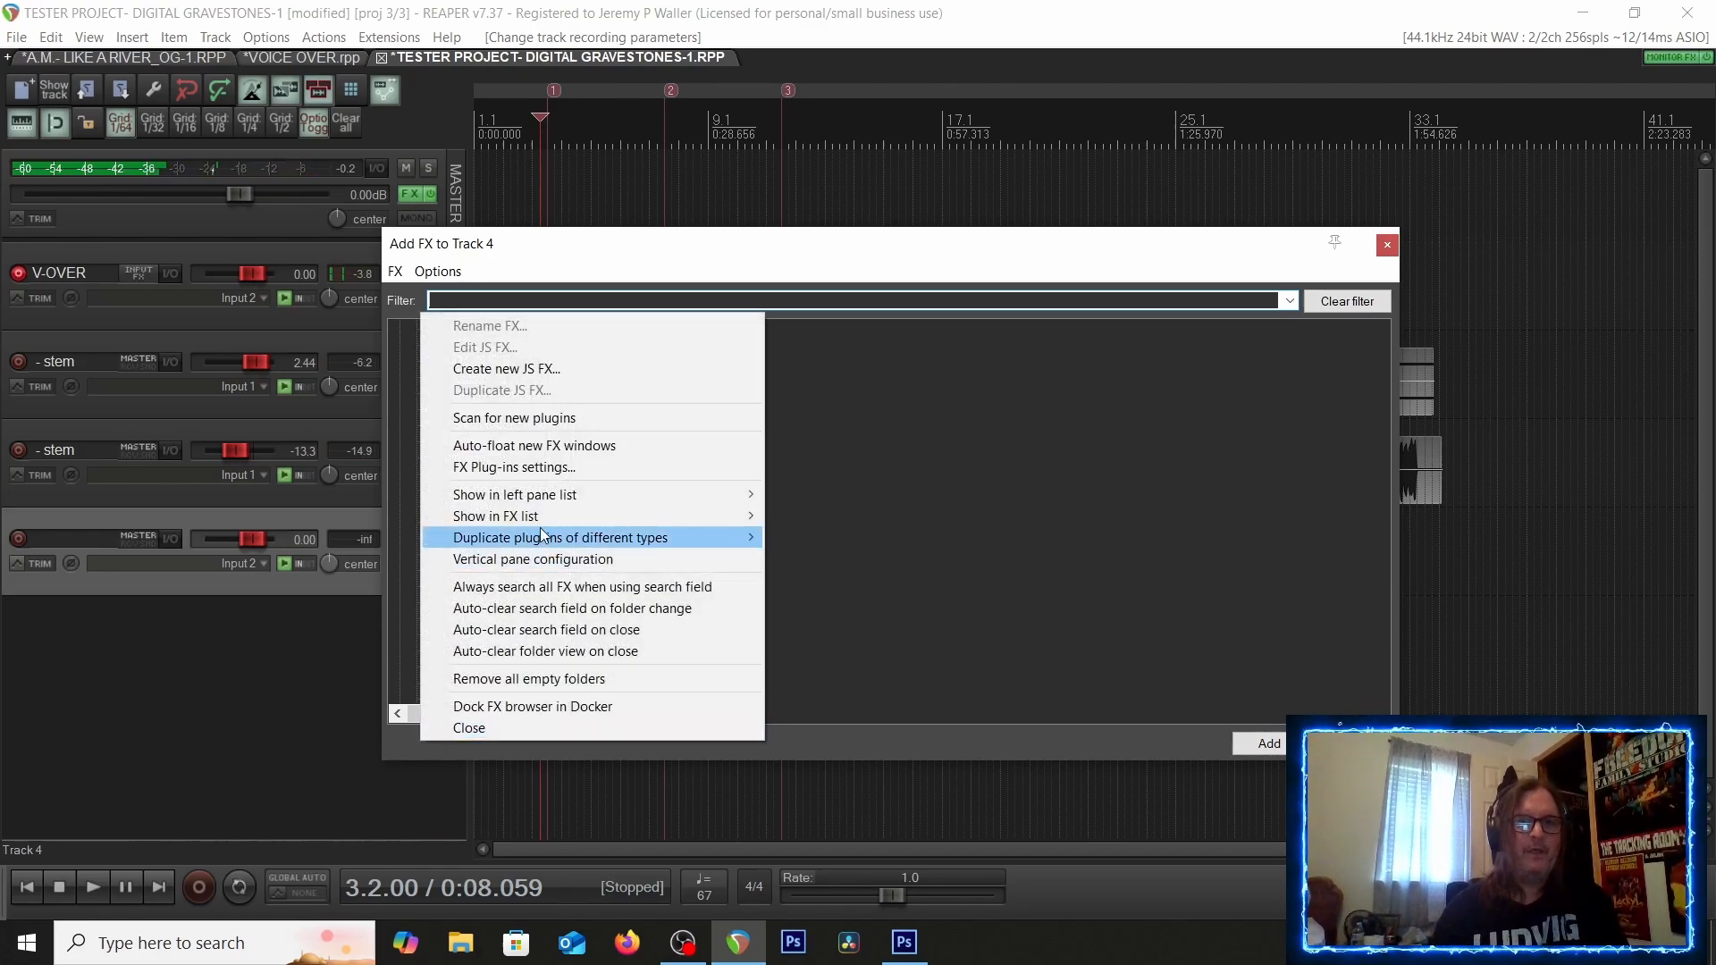
left_click(516, 419)
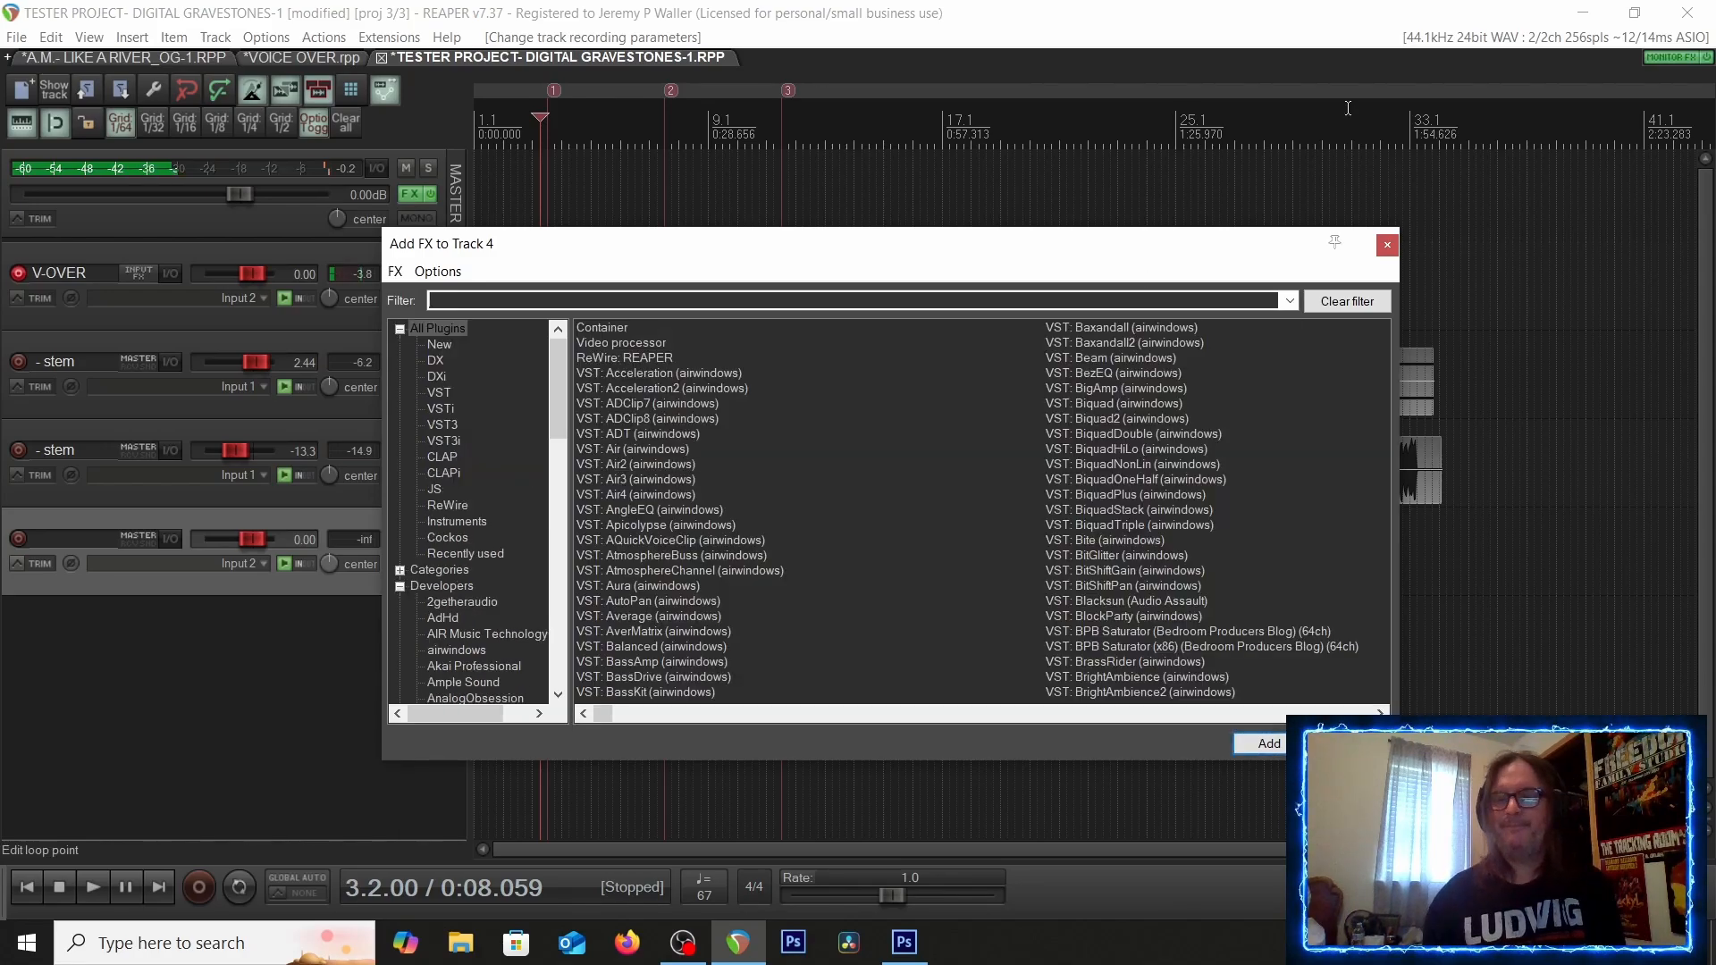
left_click(1386, 244)
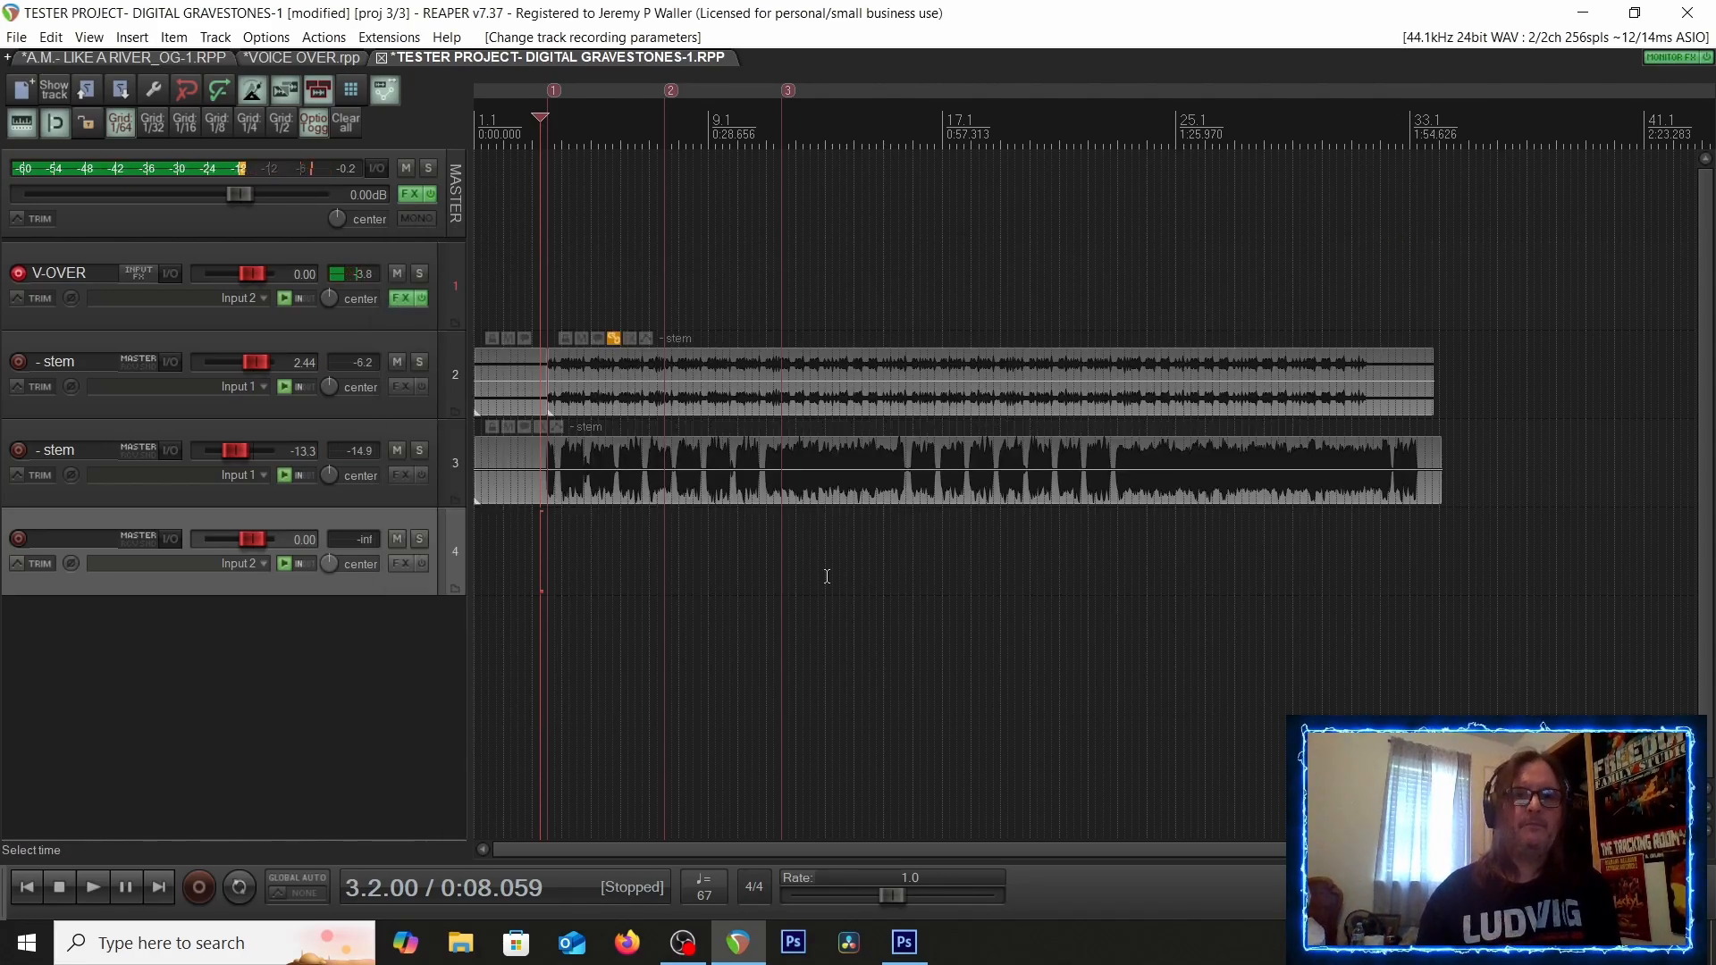
left_click(399, 564)
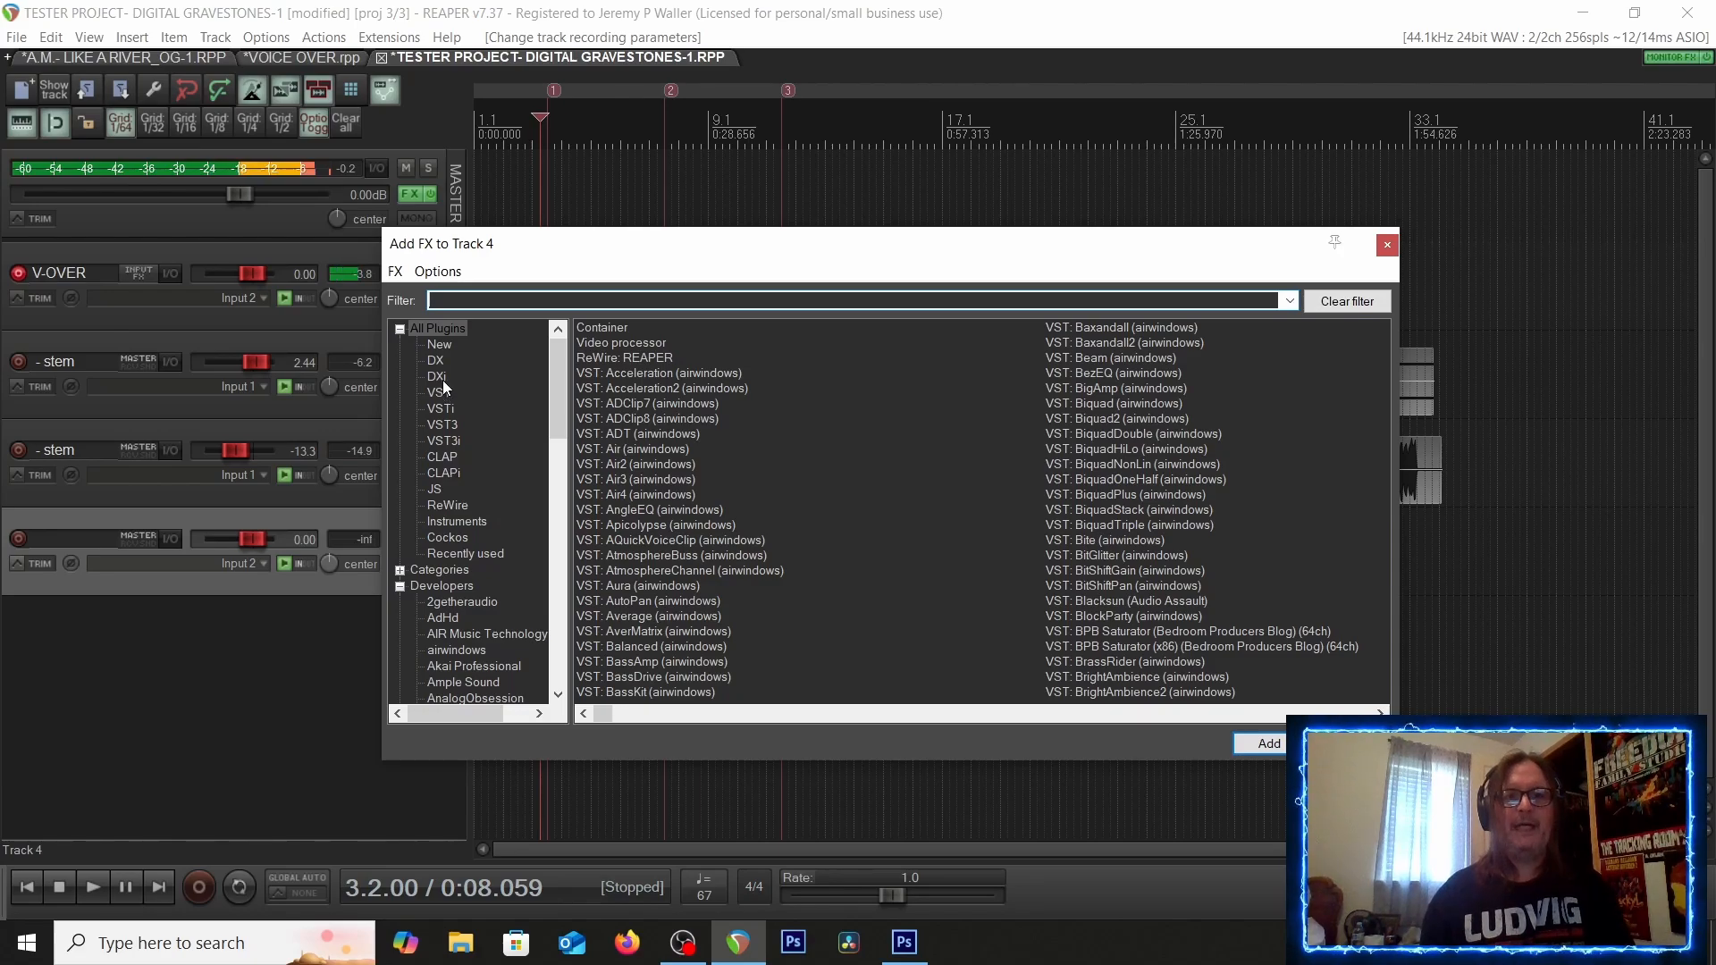
left_click(1387, 246)
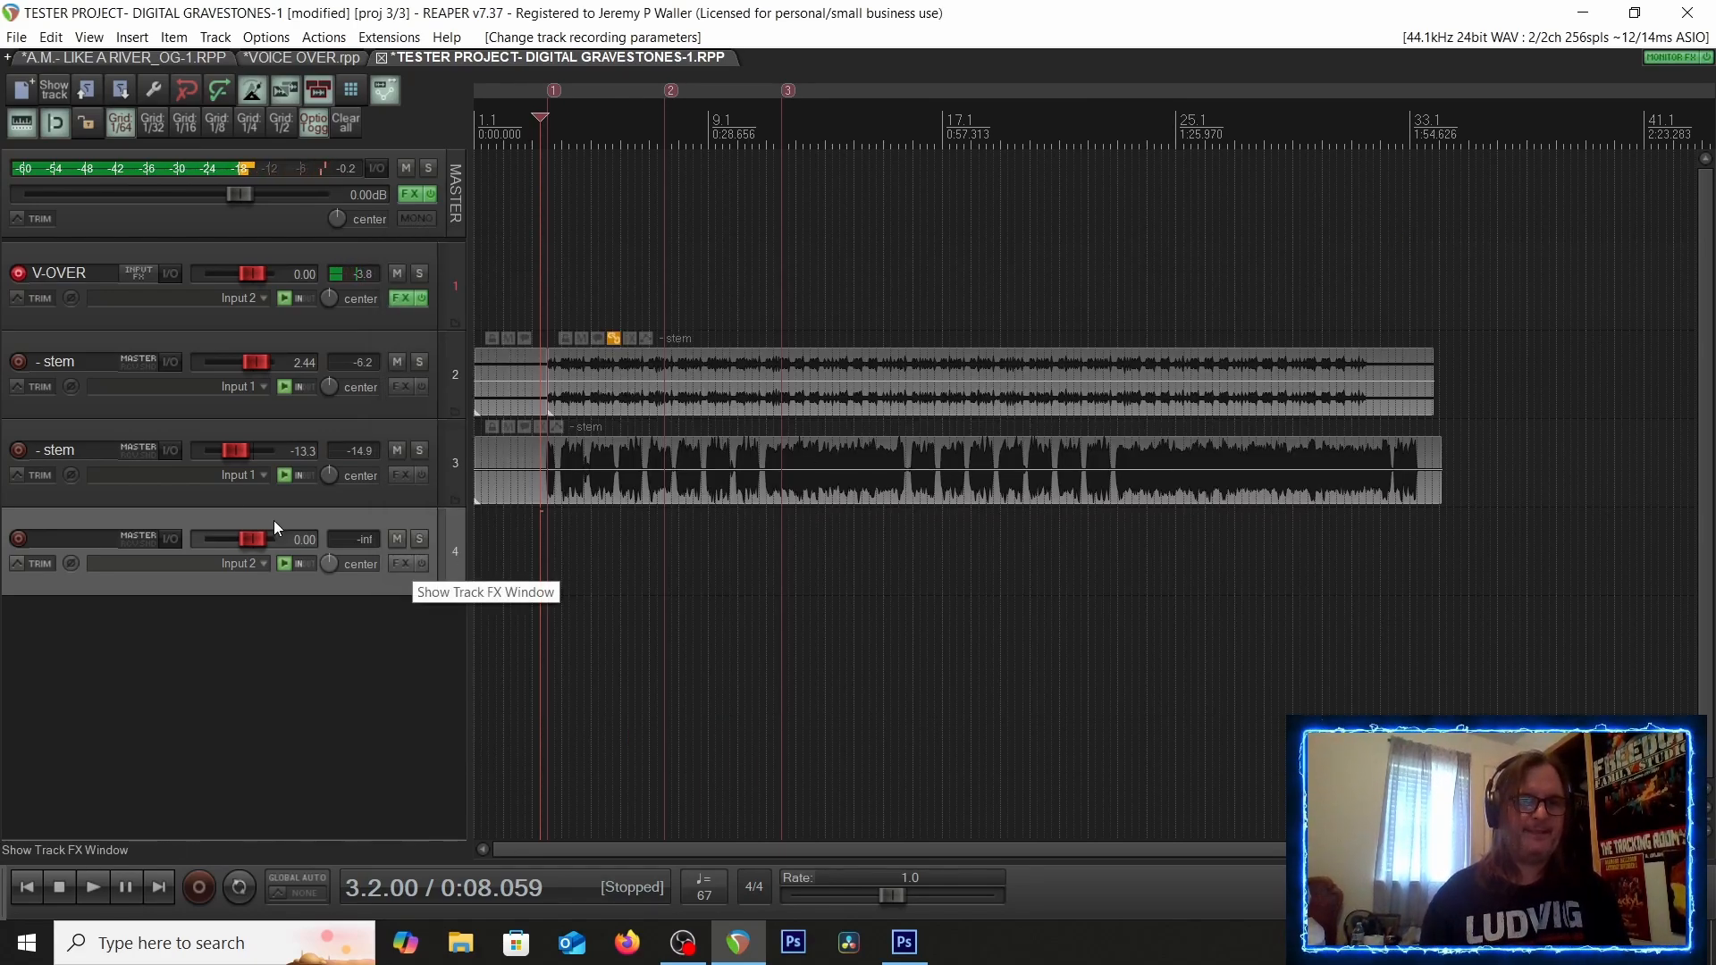
left_click(19, 541)
left_click(19, 540)
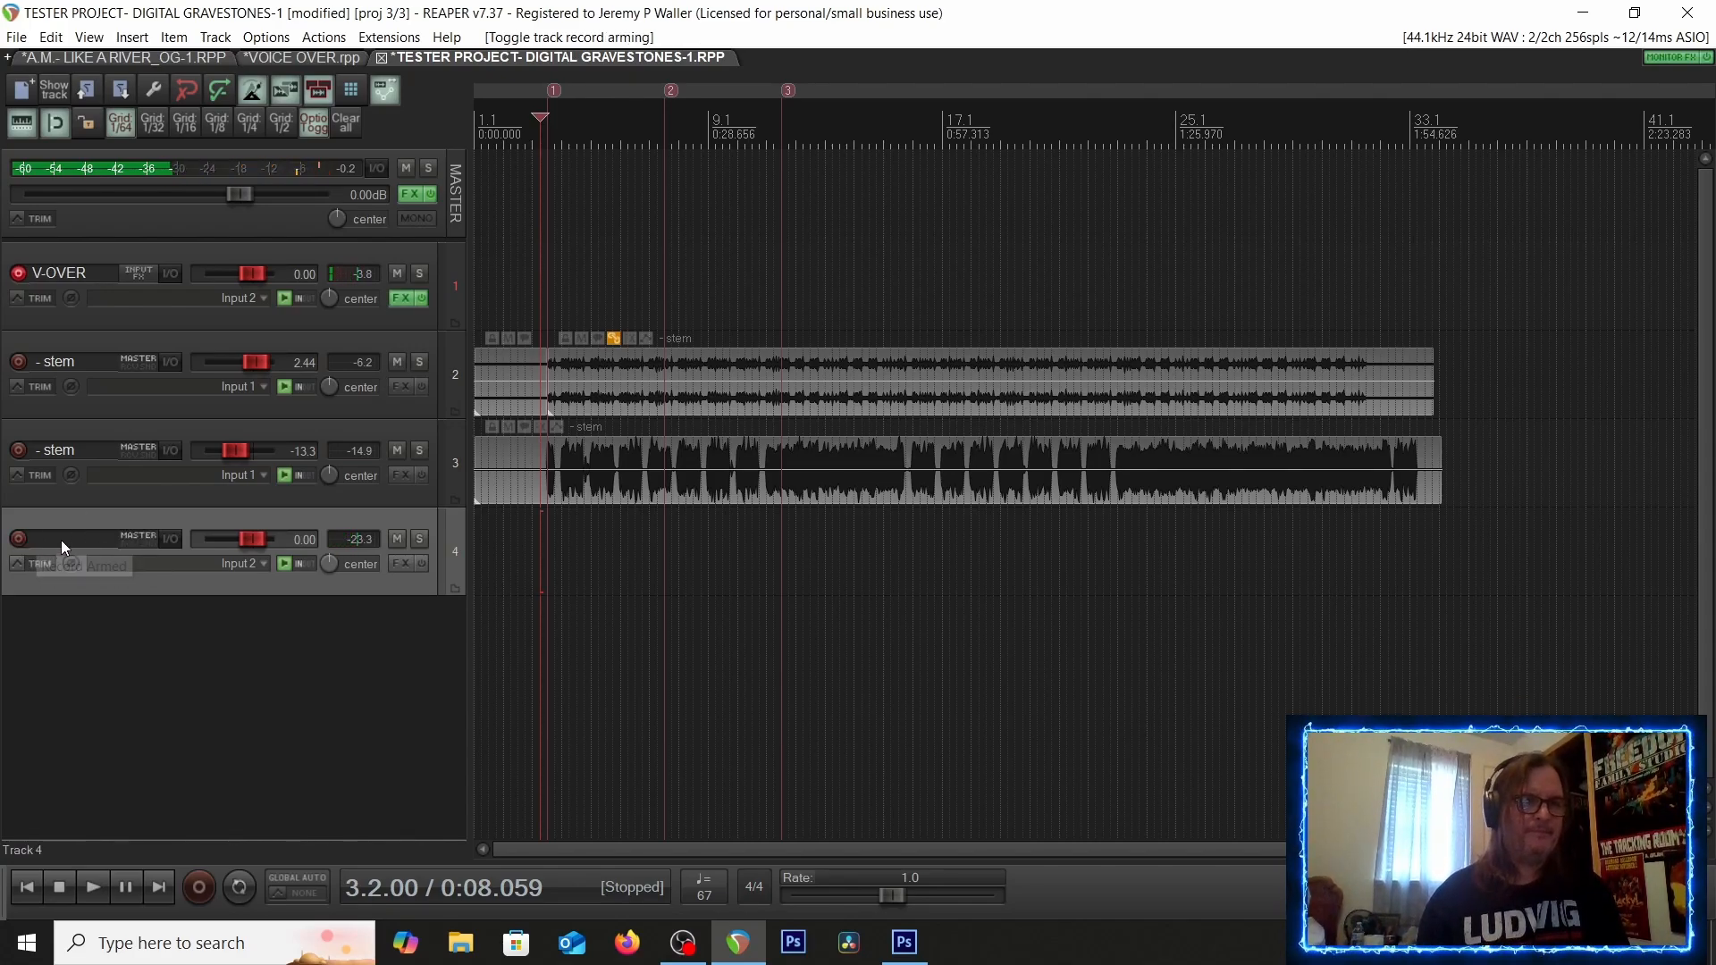
Rename track 4 as G1
double_click(45, 536)
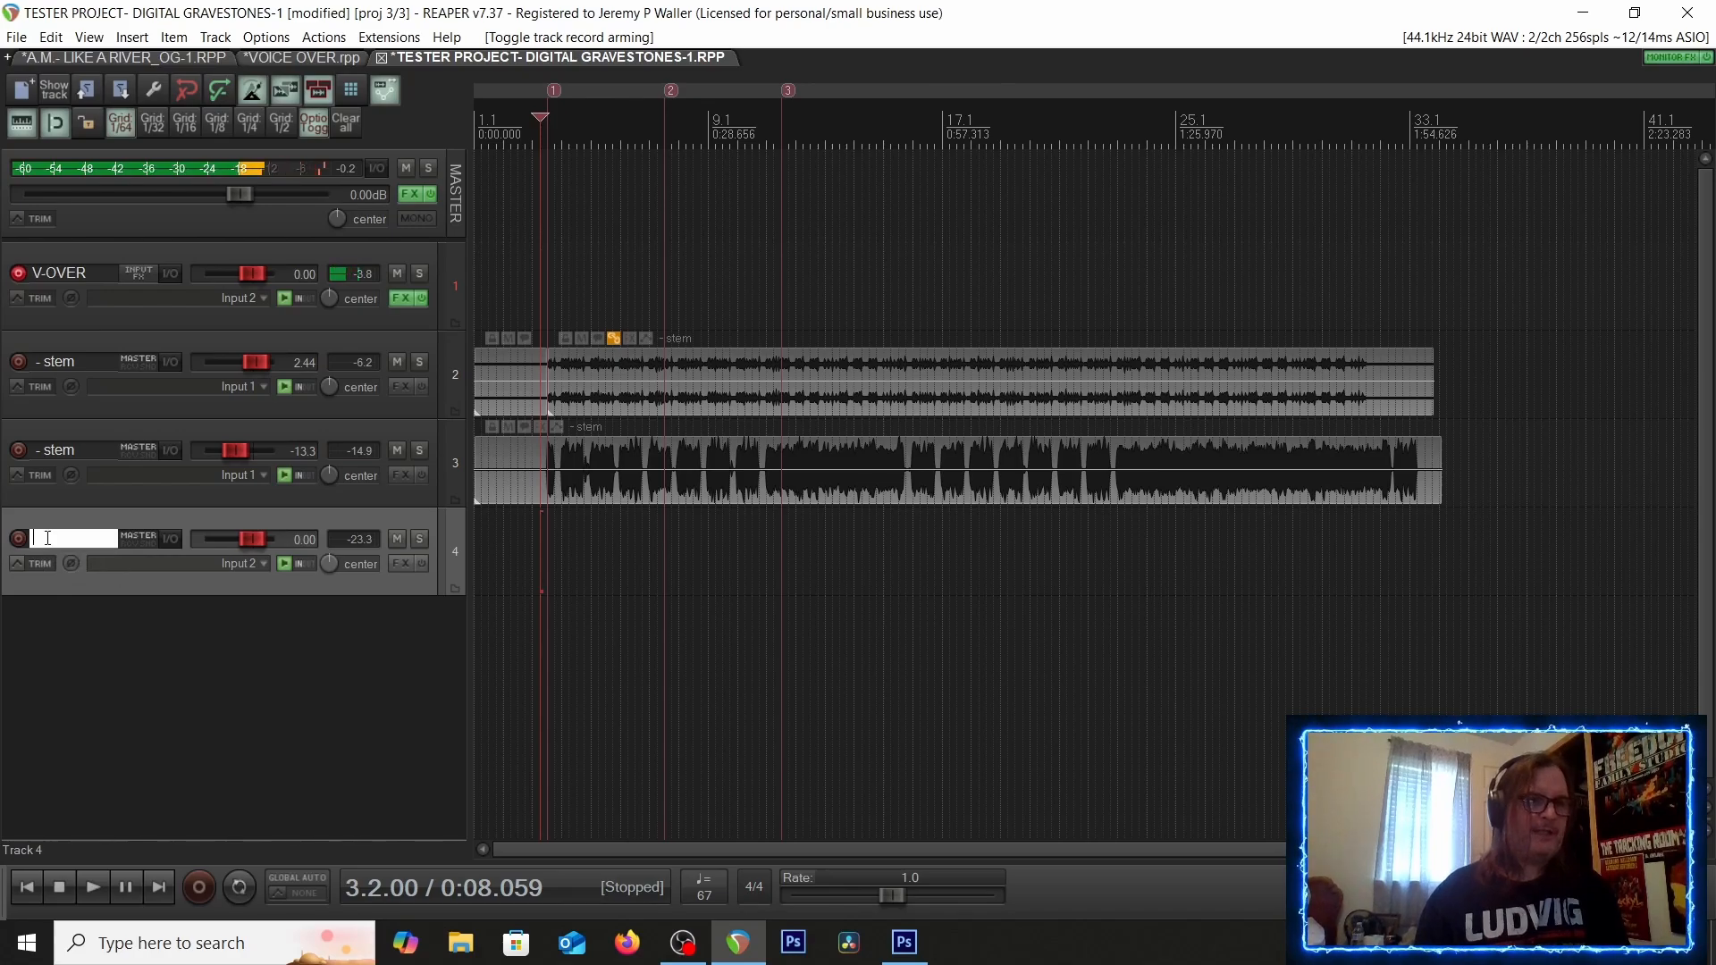
type("G1")
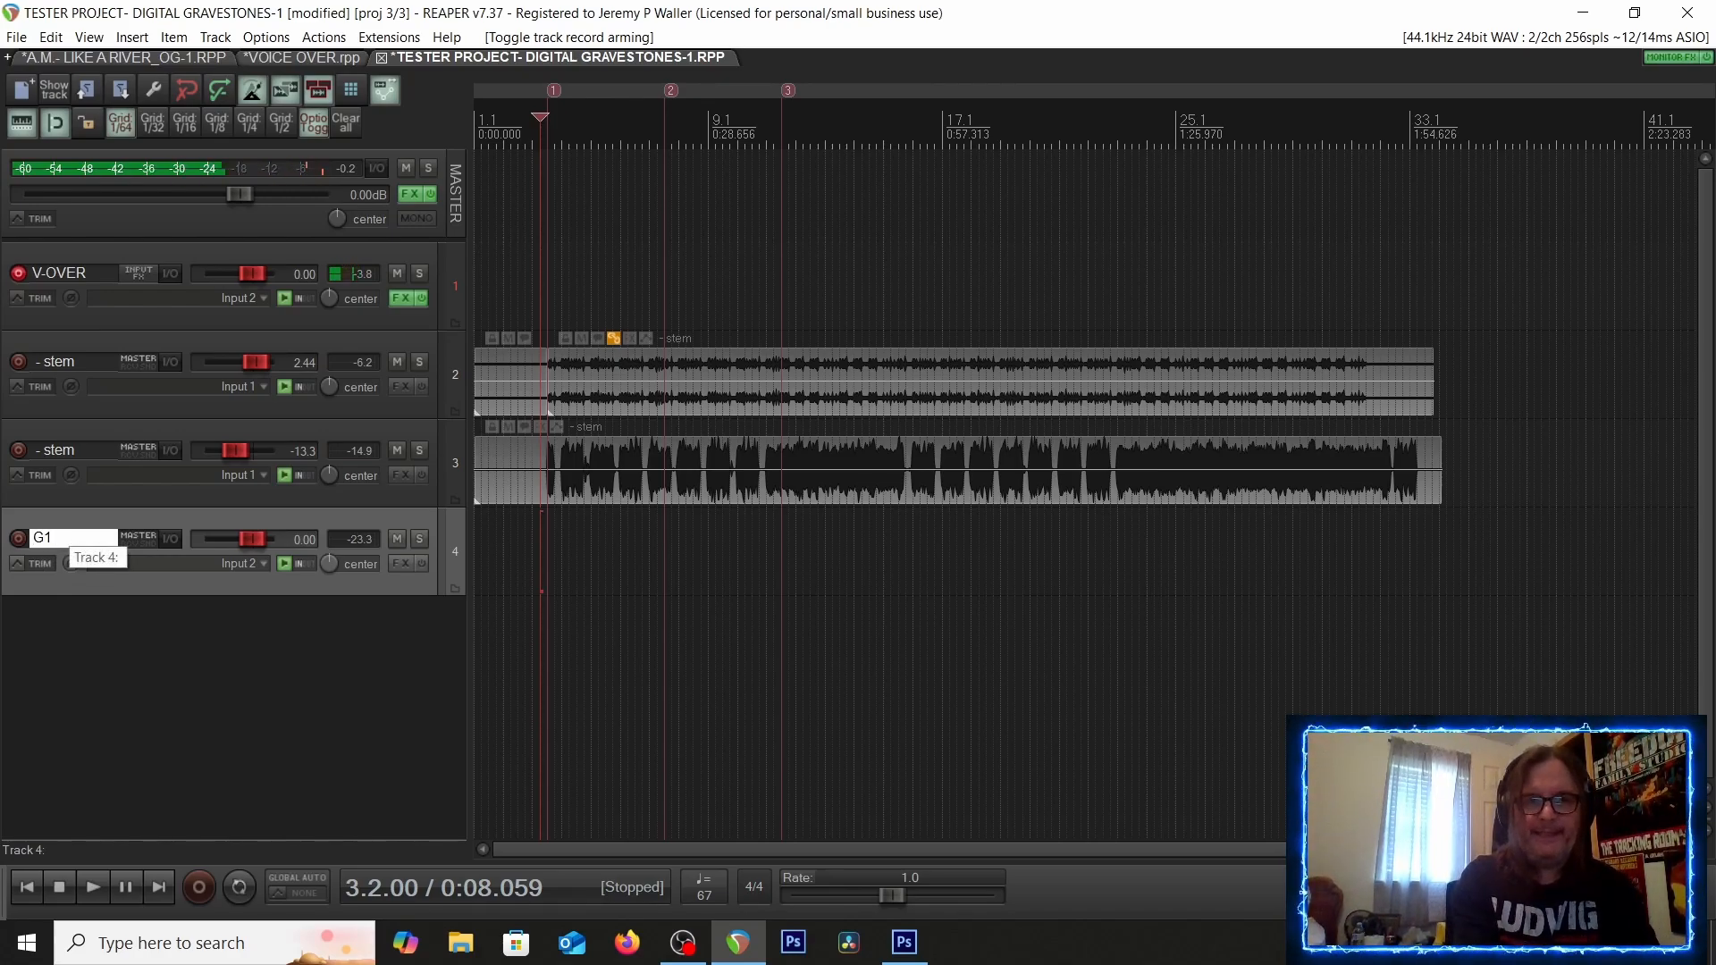
key("Return")
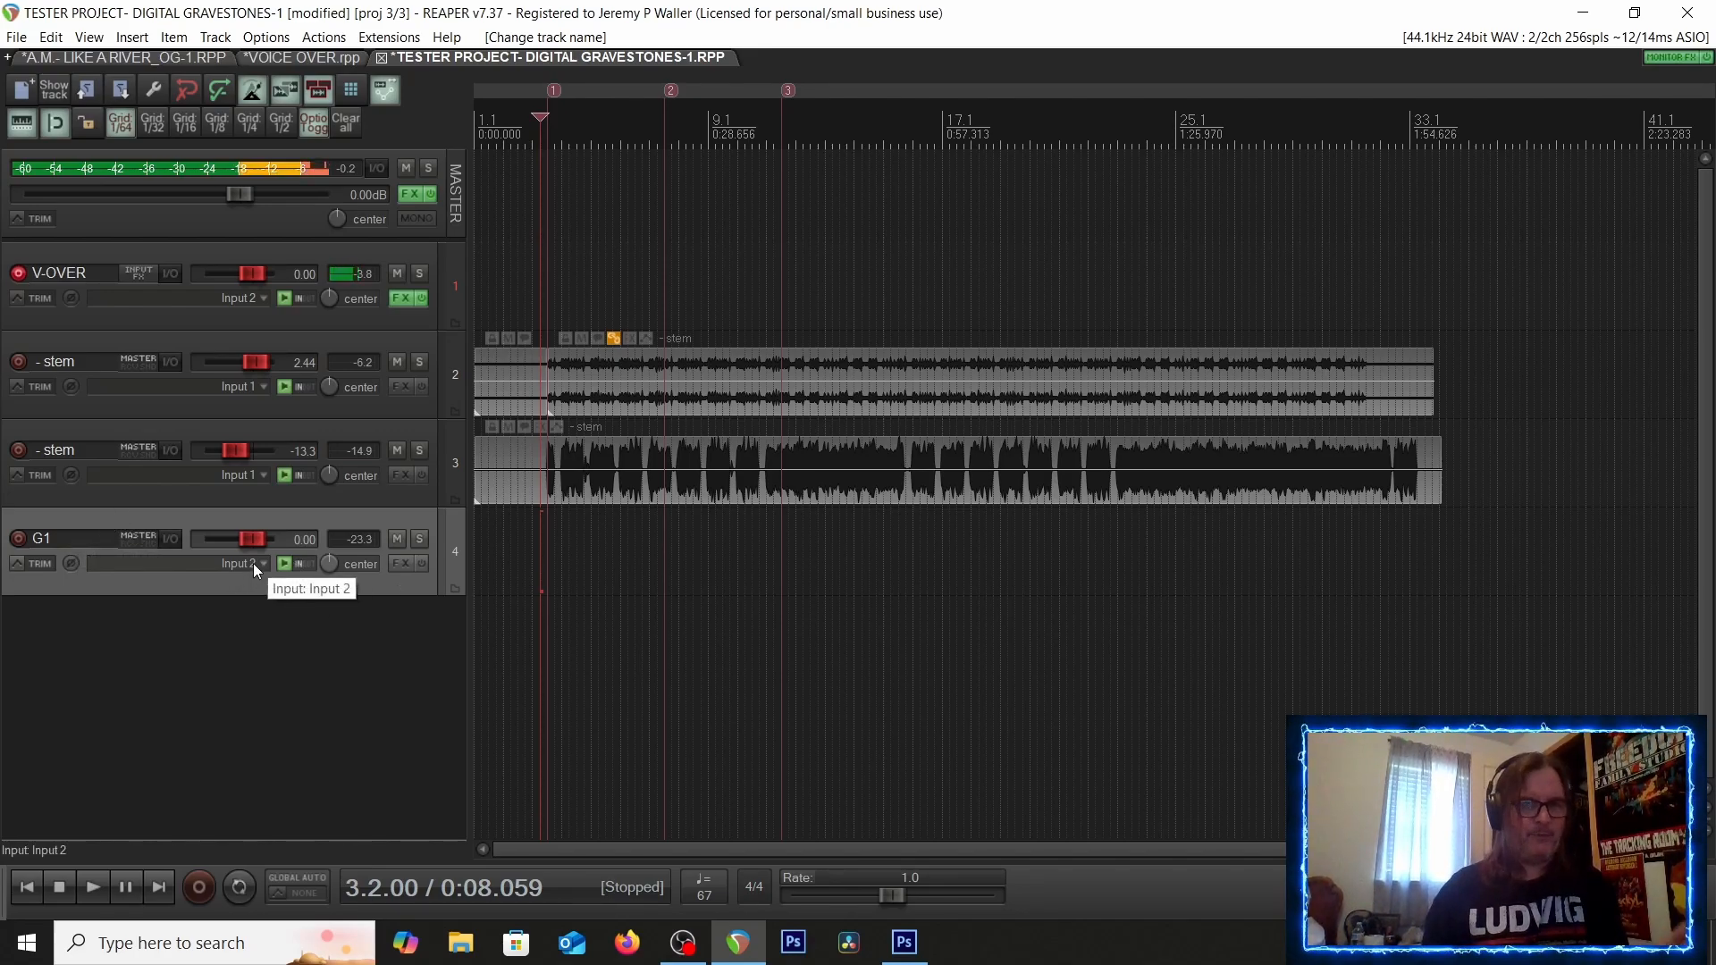
Open the Add FX browser for track G1 and browse the airwindows developer's plugin list
left_click(400, 561)
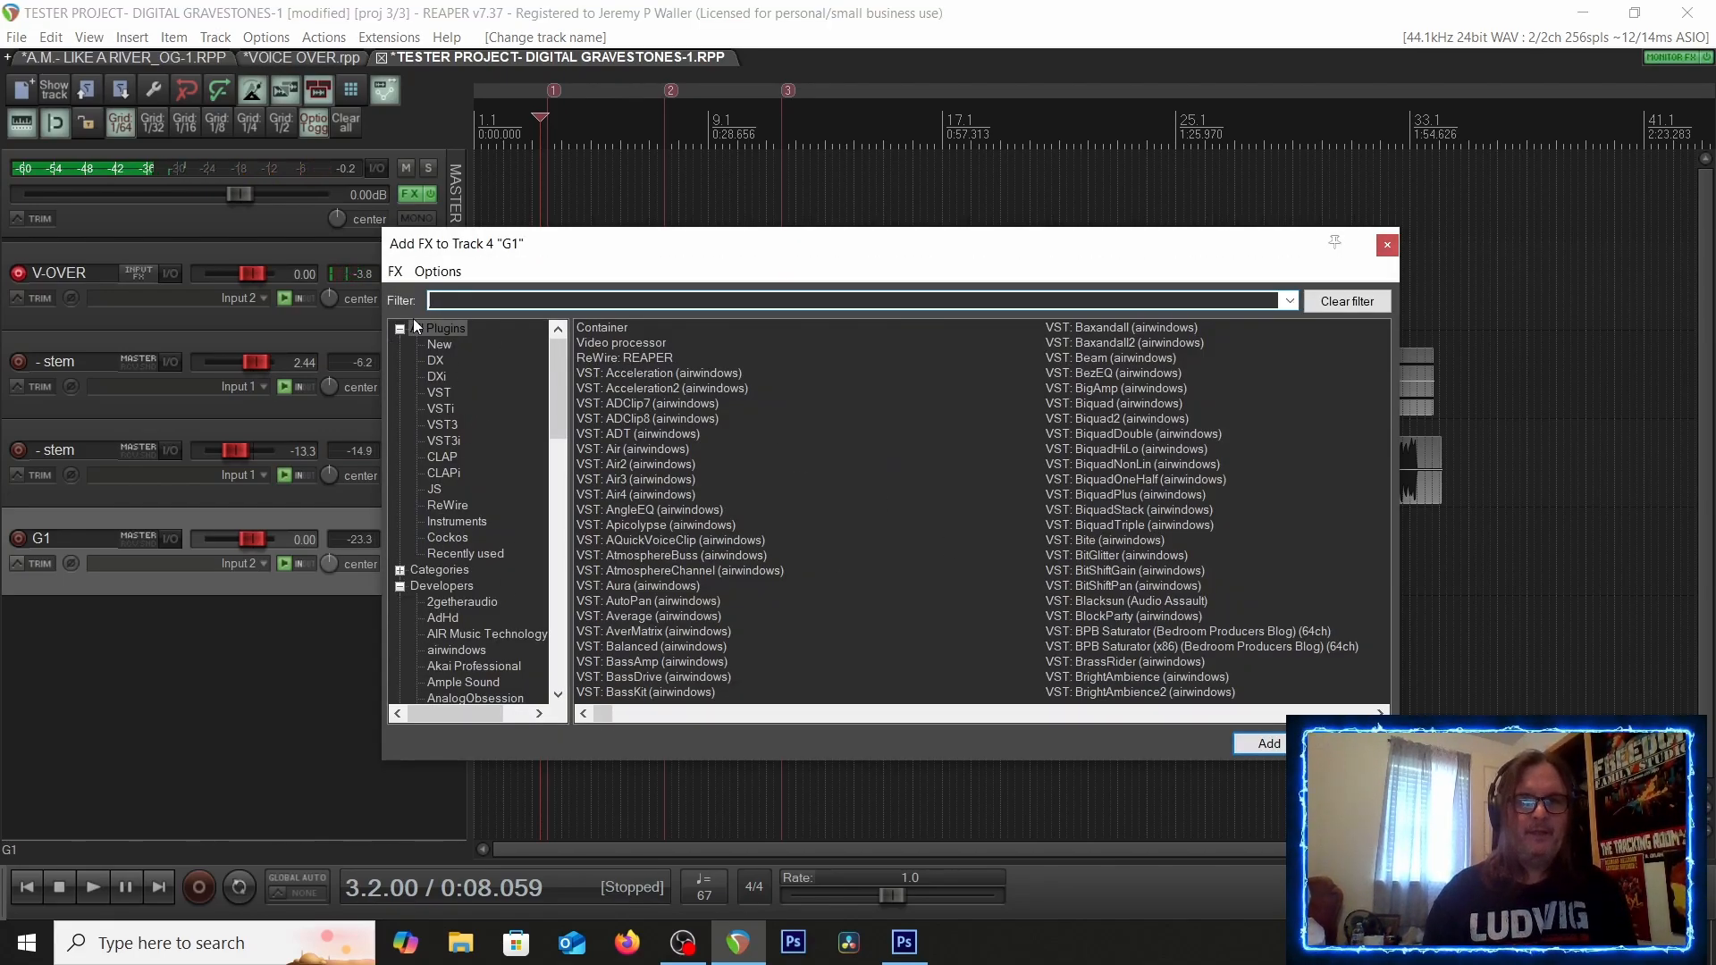
scroll(403, 617, "down", 1)
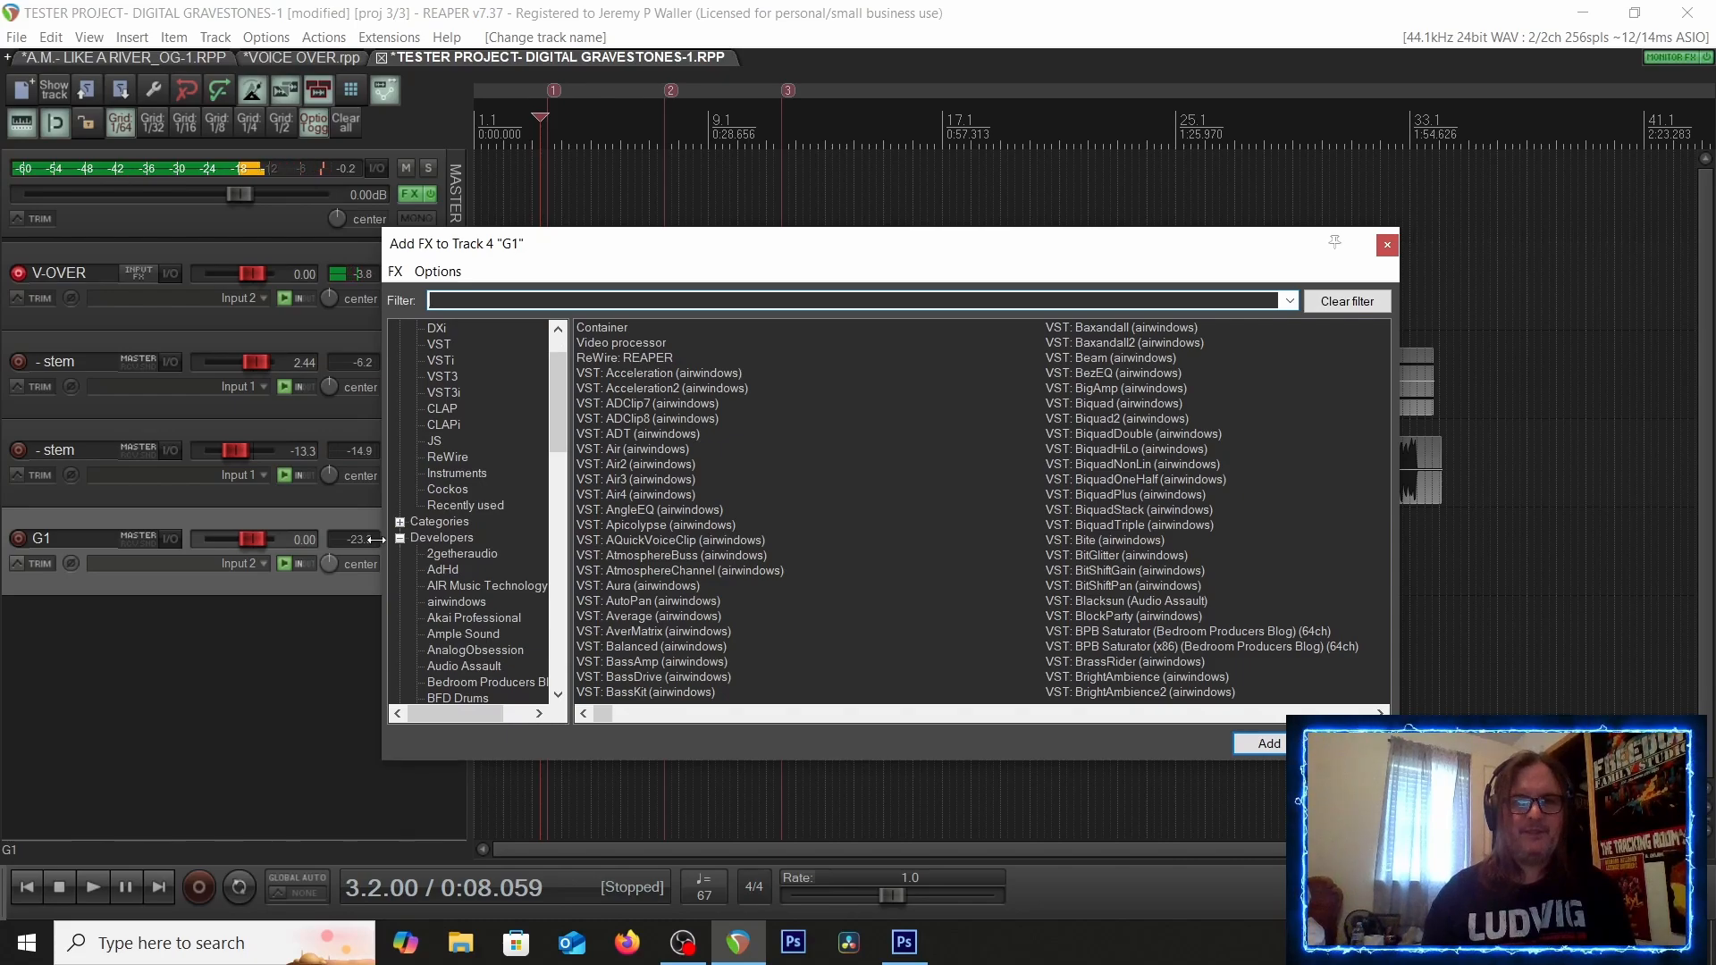
left_click(437, 604)
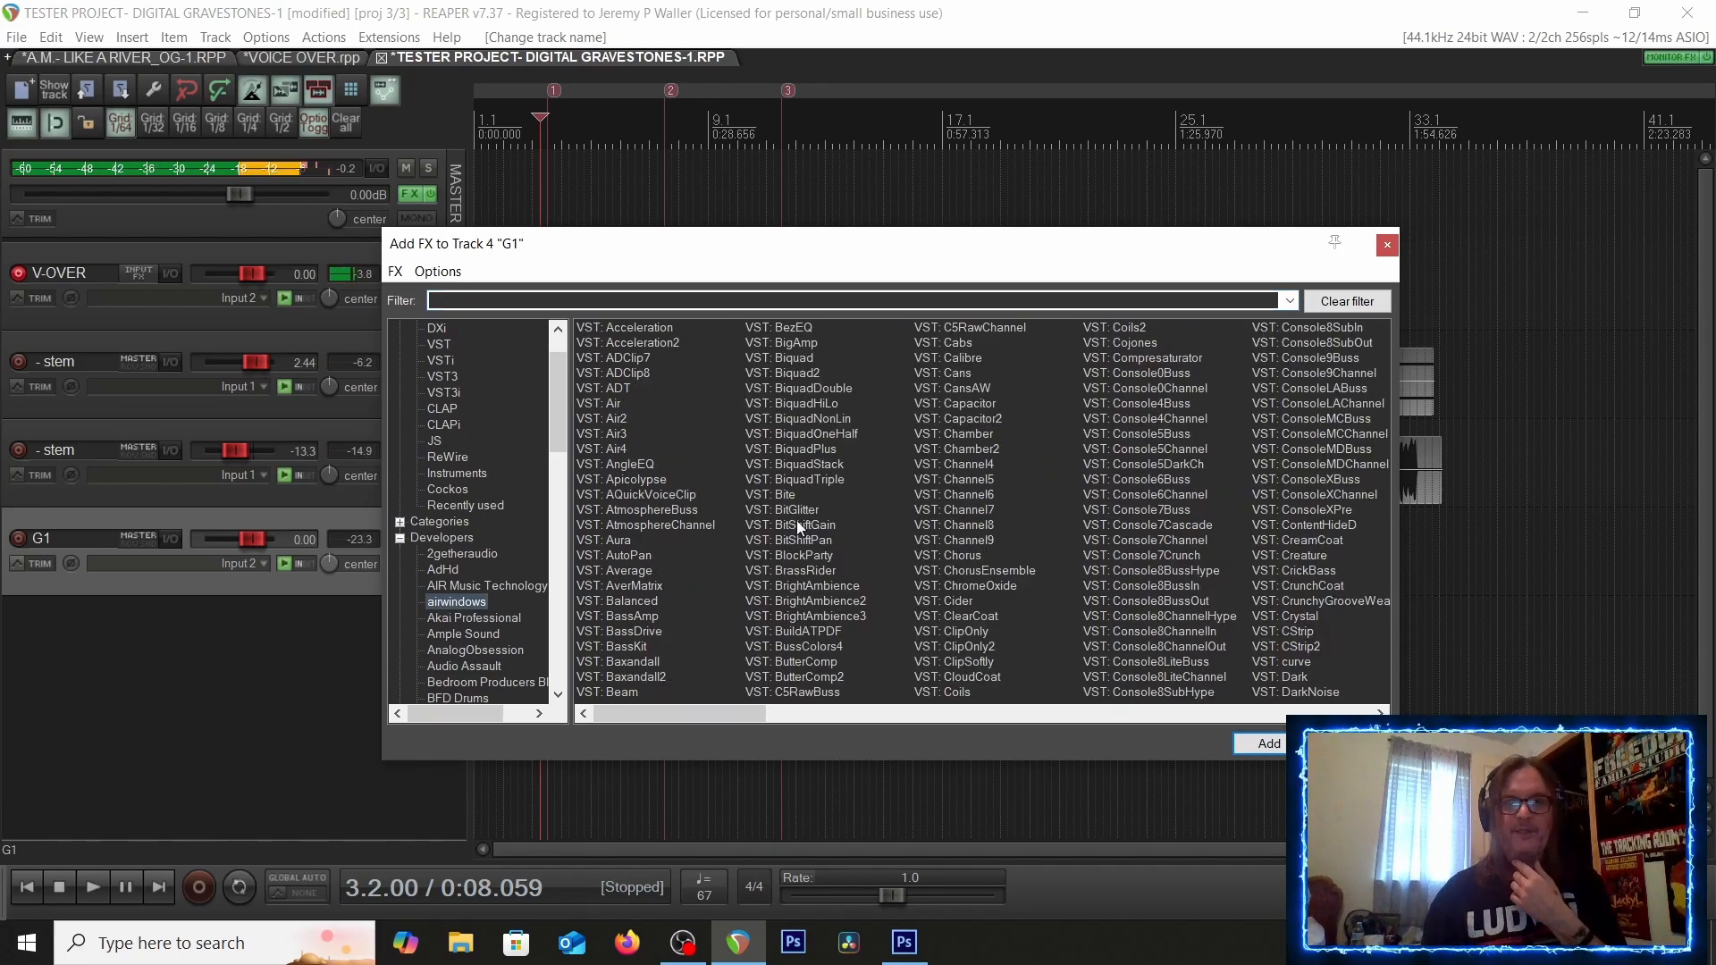
scroll(881, 498, "down", 5)
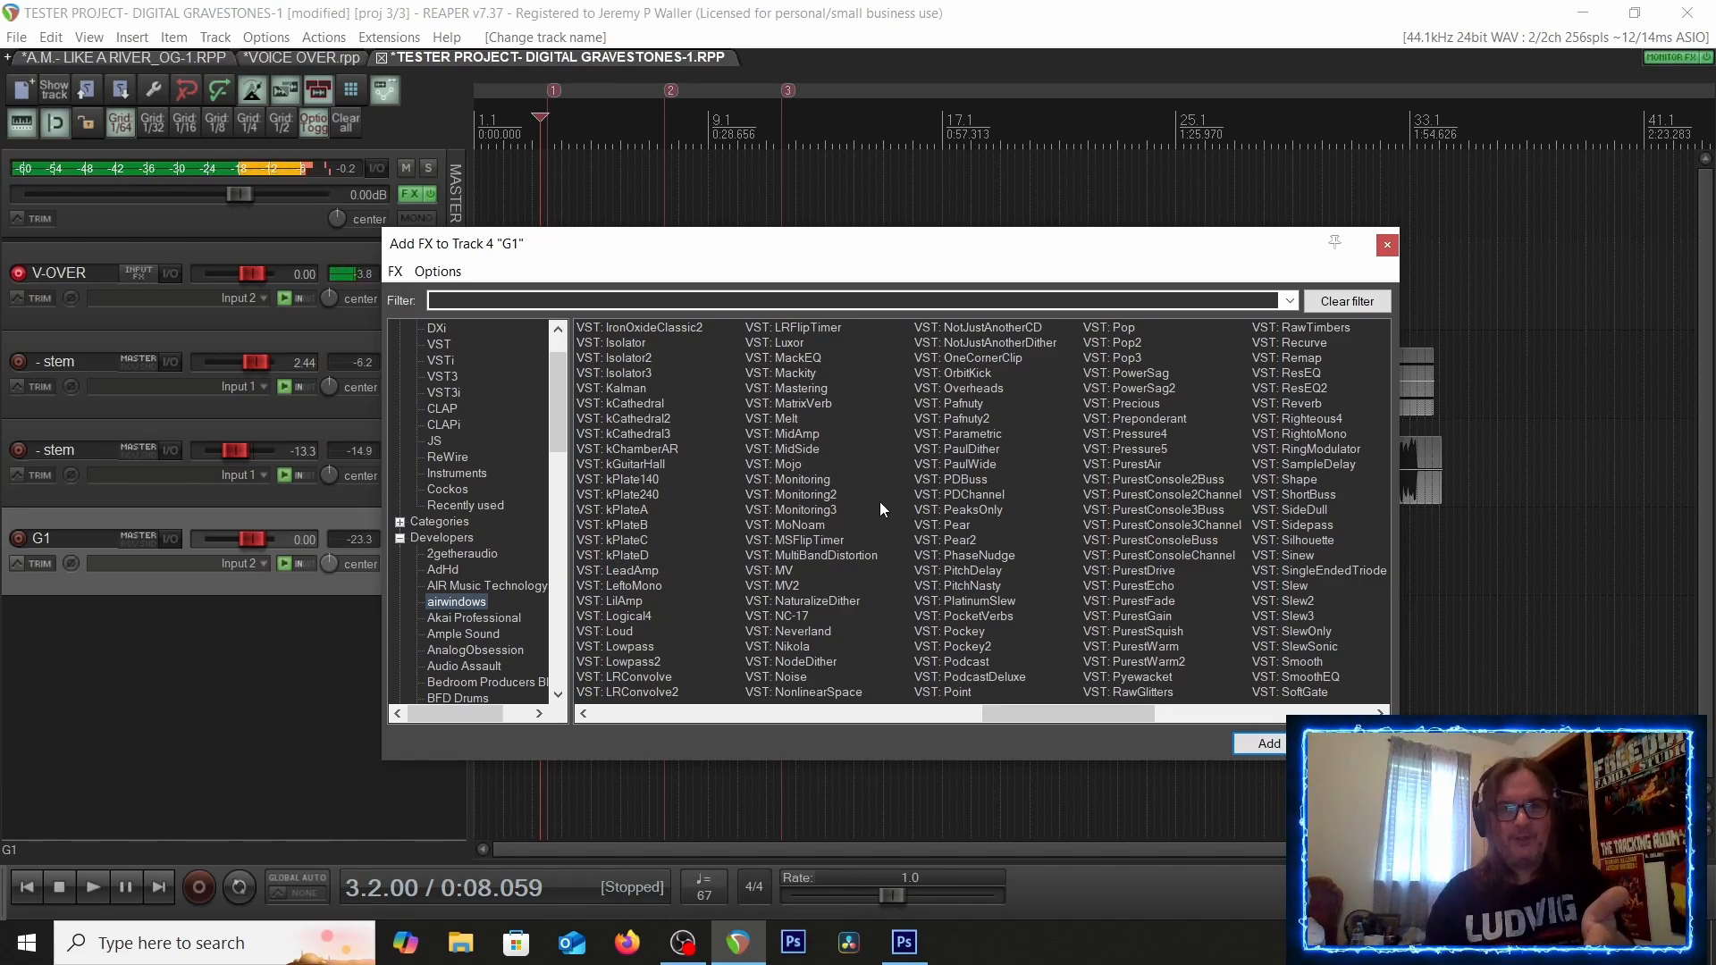
scroll(877, 502, "right", 3)
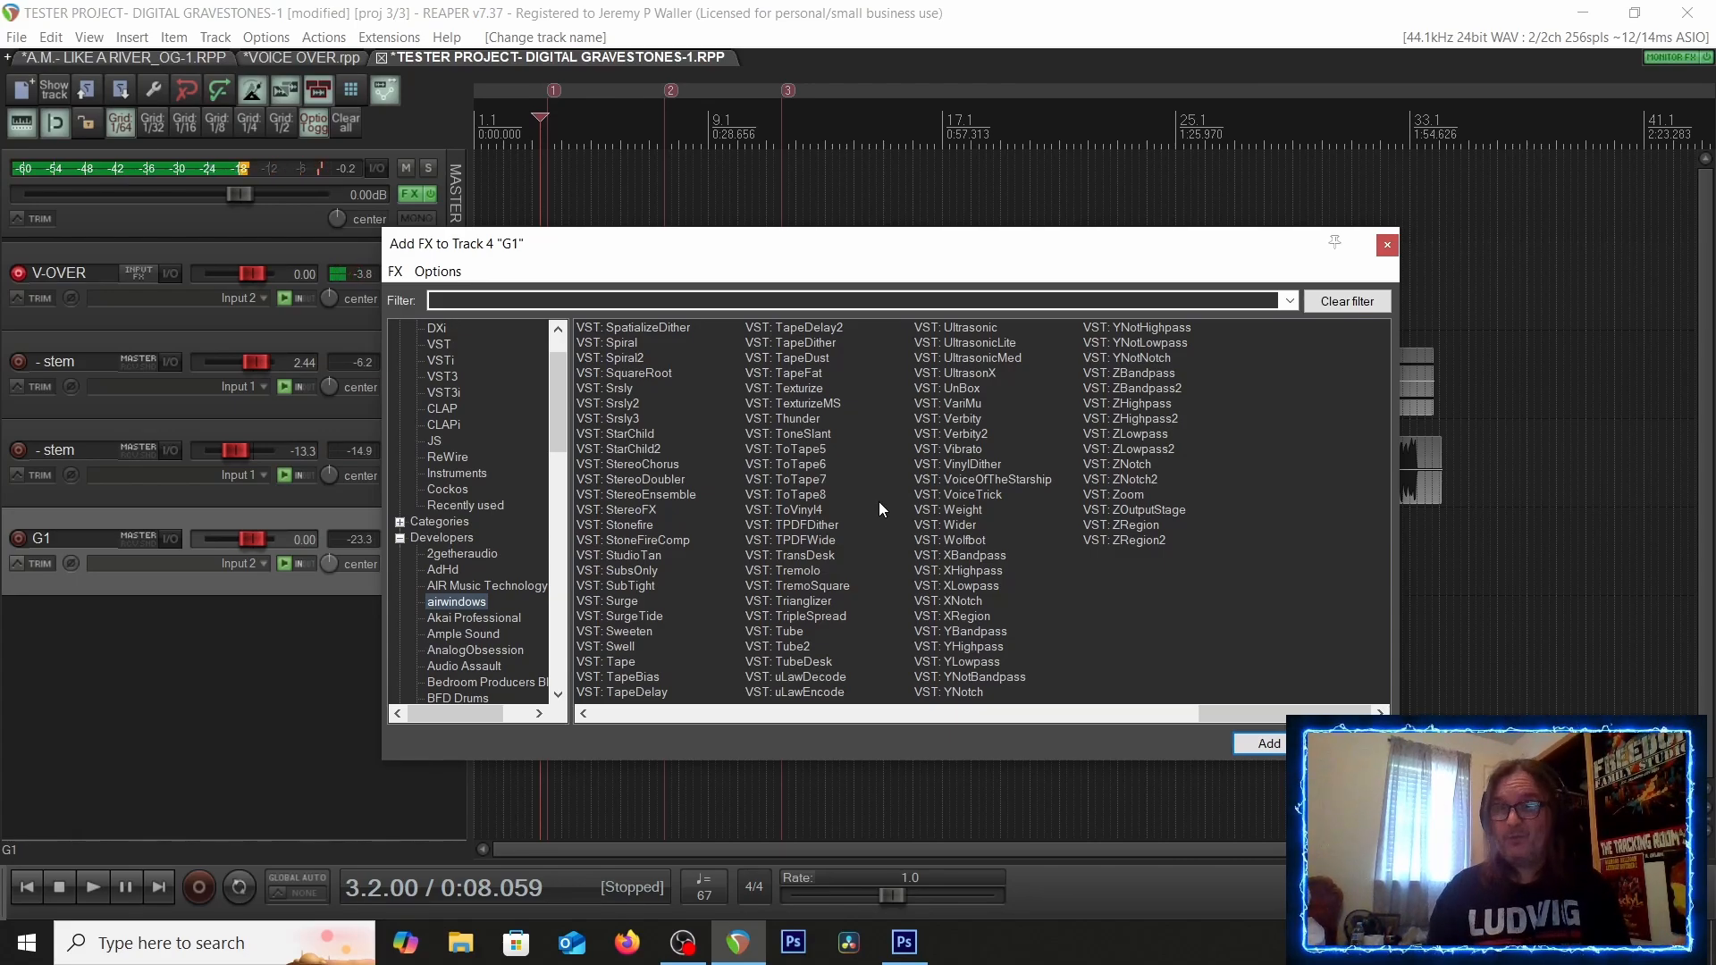
scroll(878, 501, "left", 3)
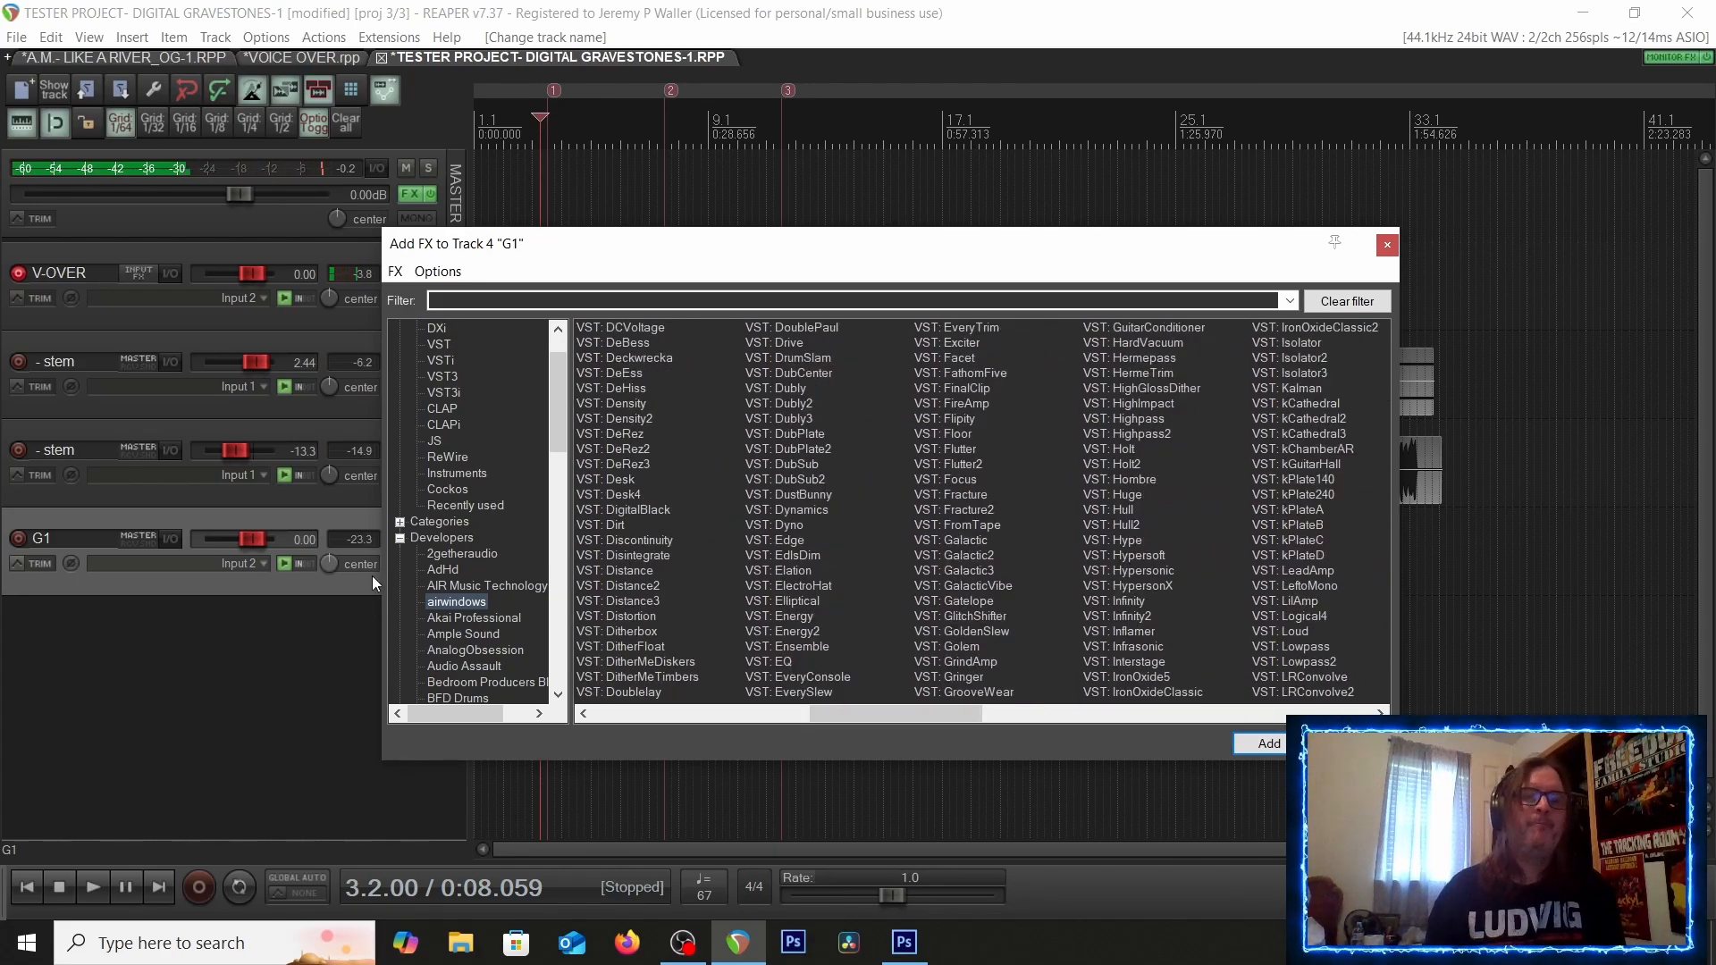
scroll(447, 589, "down", 6)
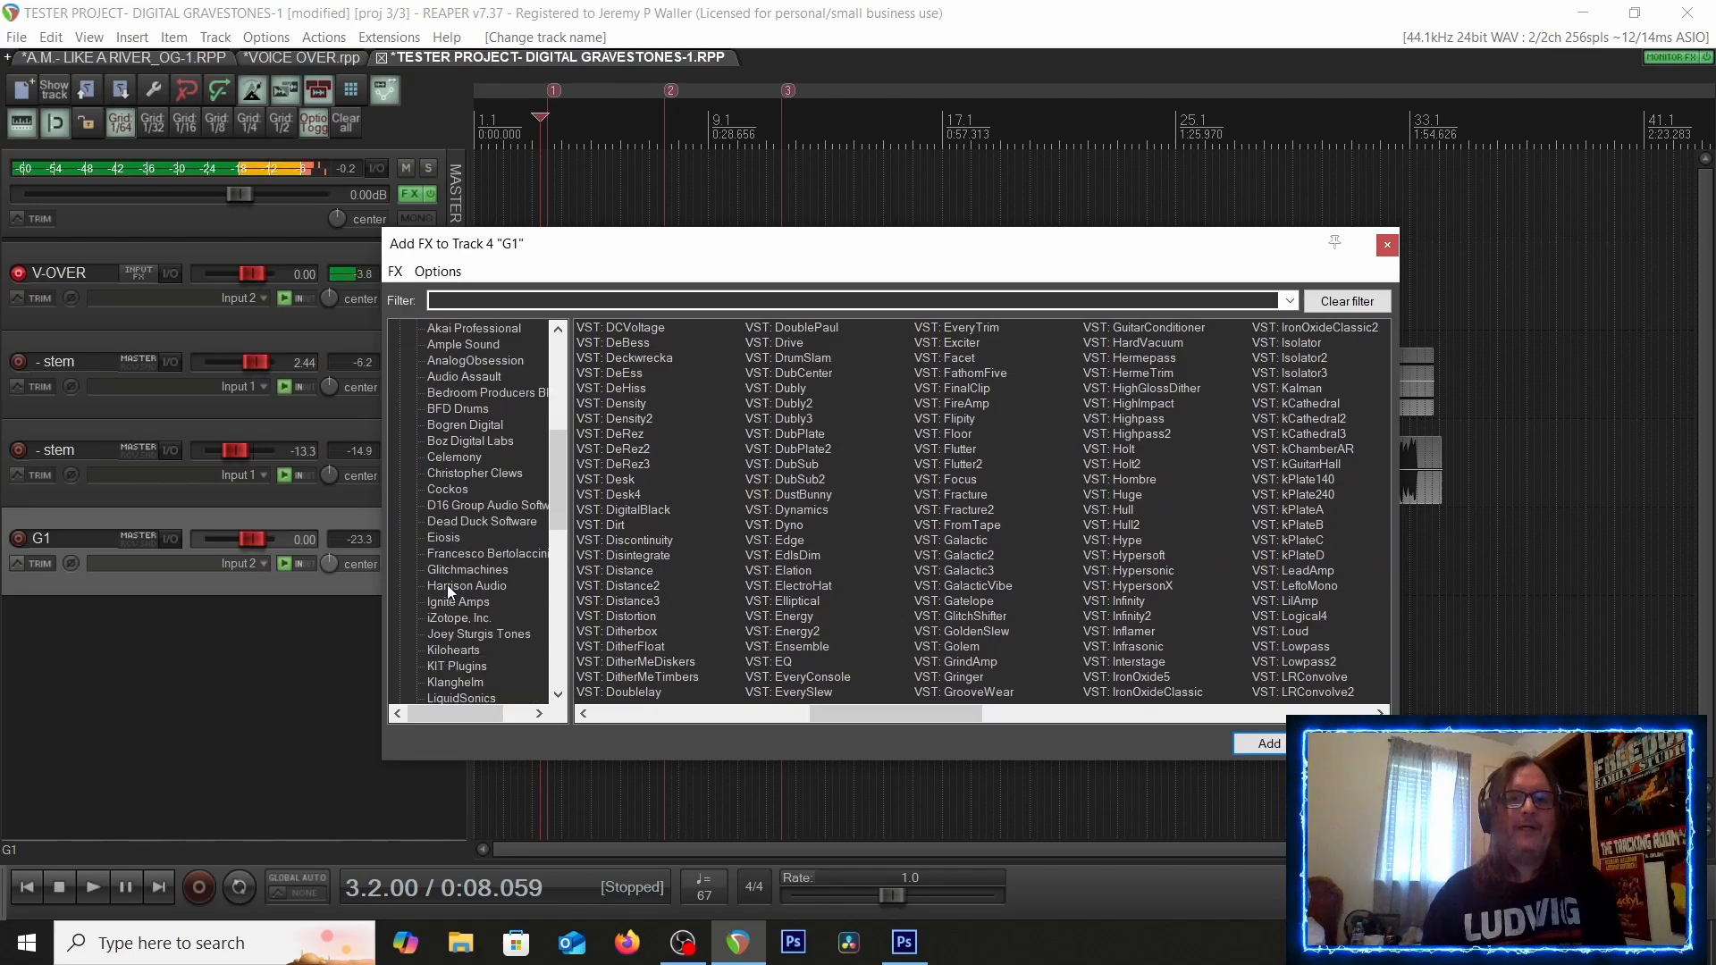
Add Toneforge - Menace (x86) from the Joey Sturgis Tones folder to track G1, then close the plugin and FX chain windows
left_click(442, 633)
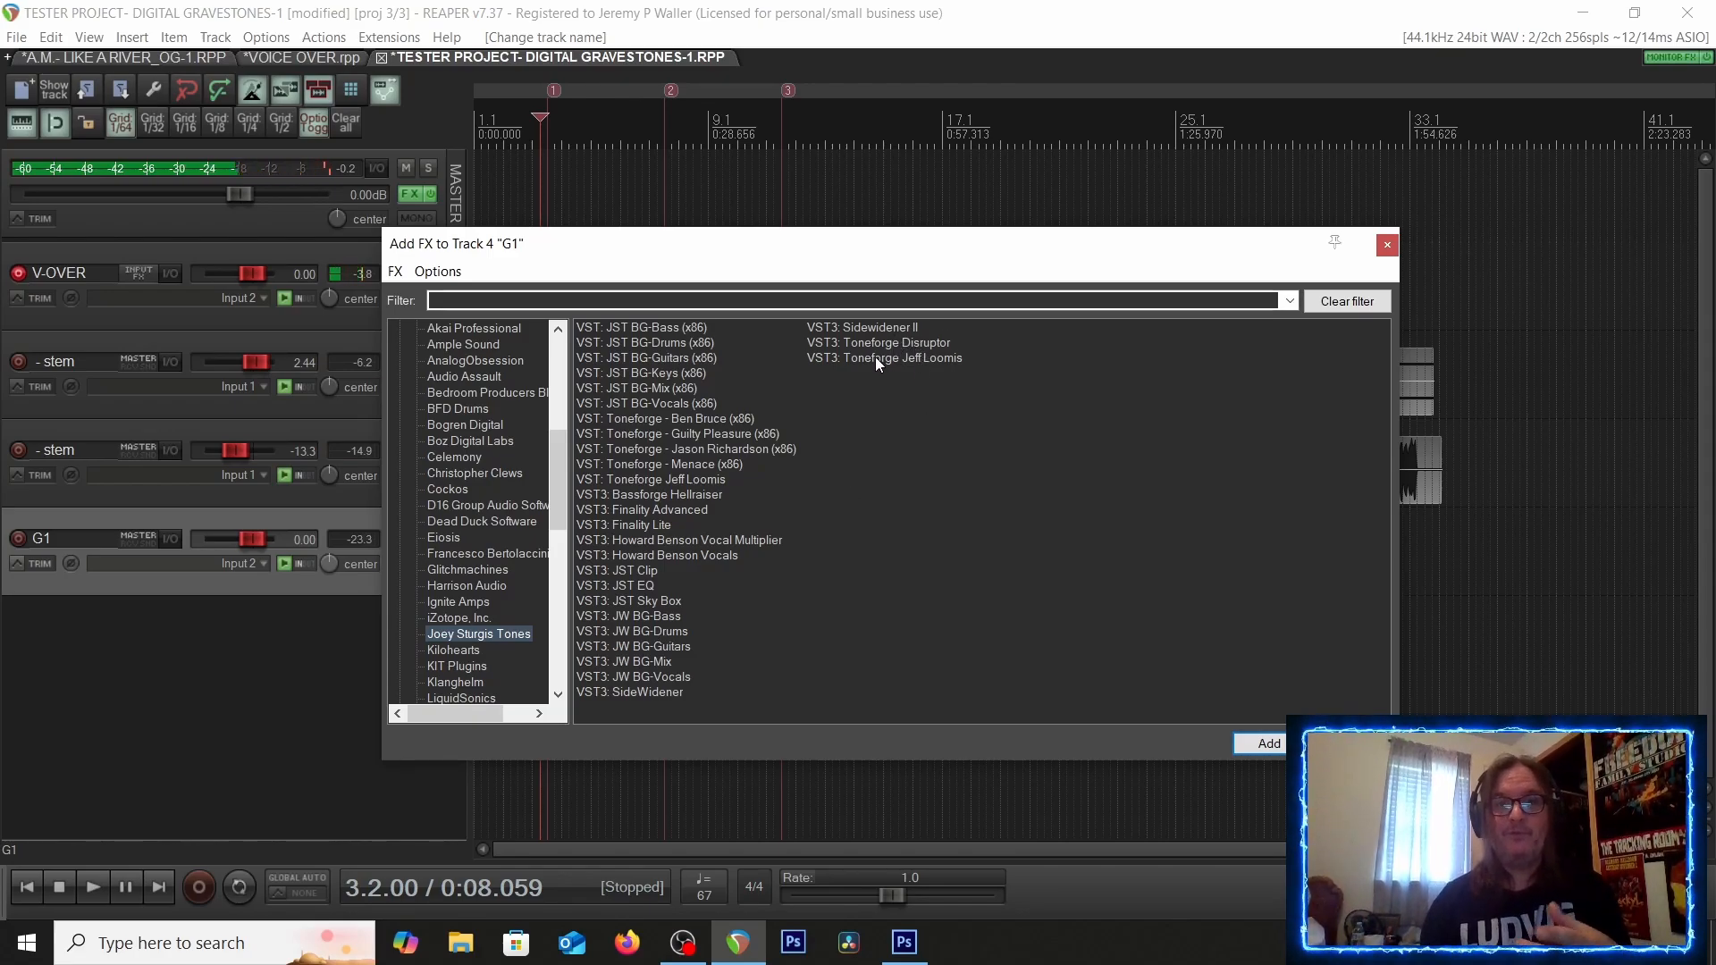
left_click(665, 464)
double_click(665, 464)
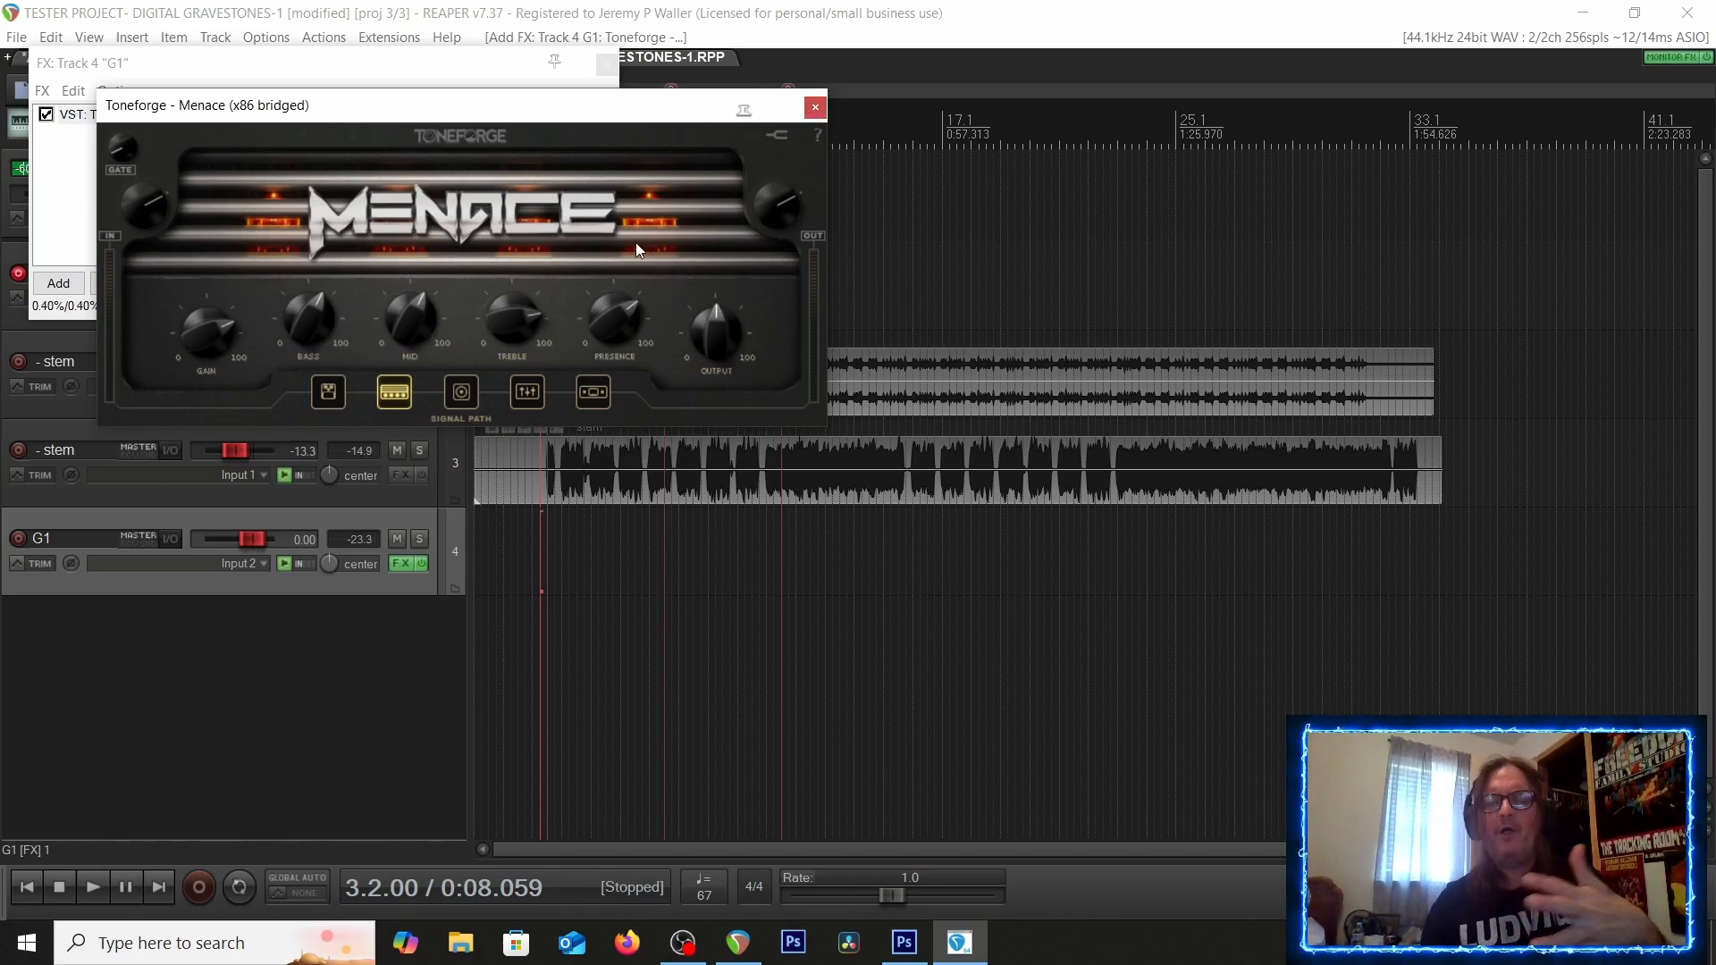
left_click(817, 108)
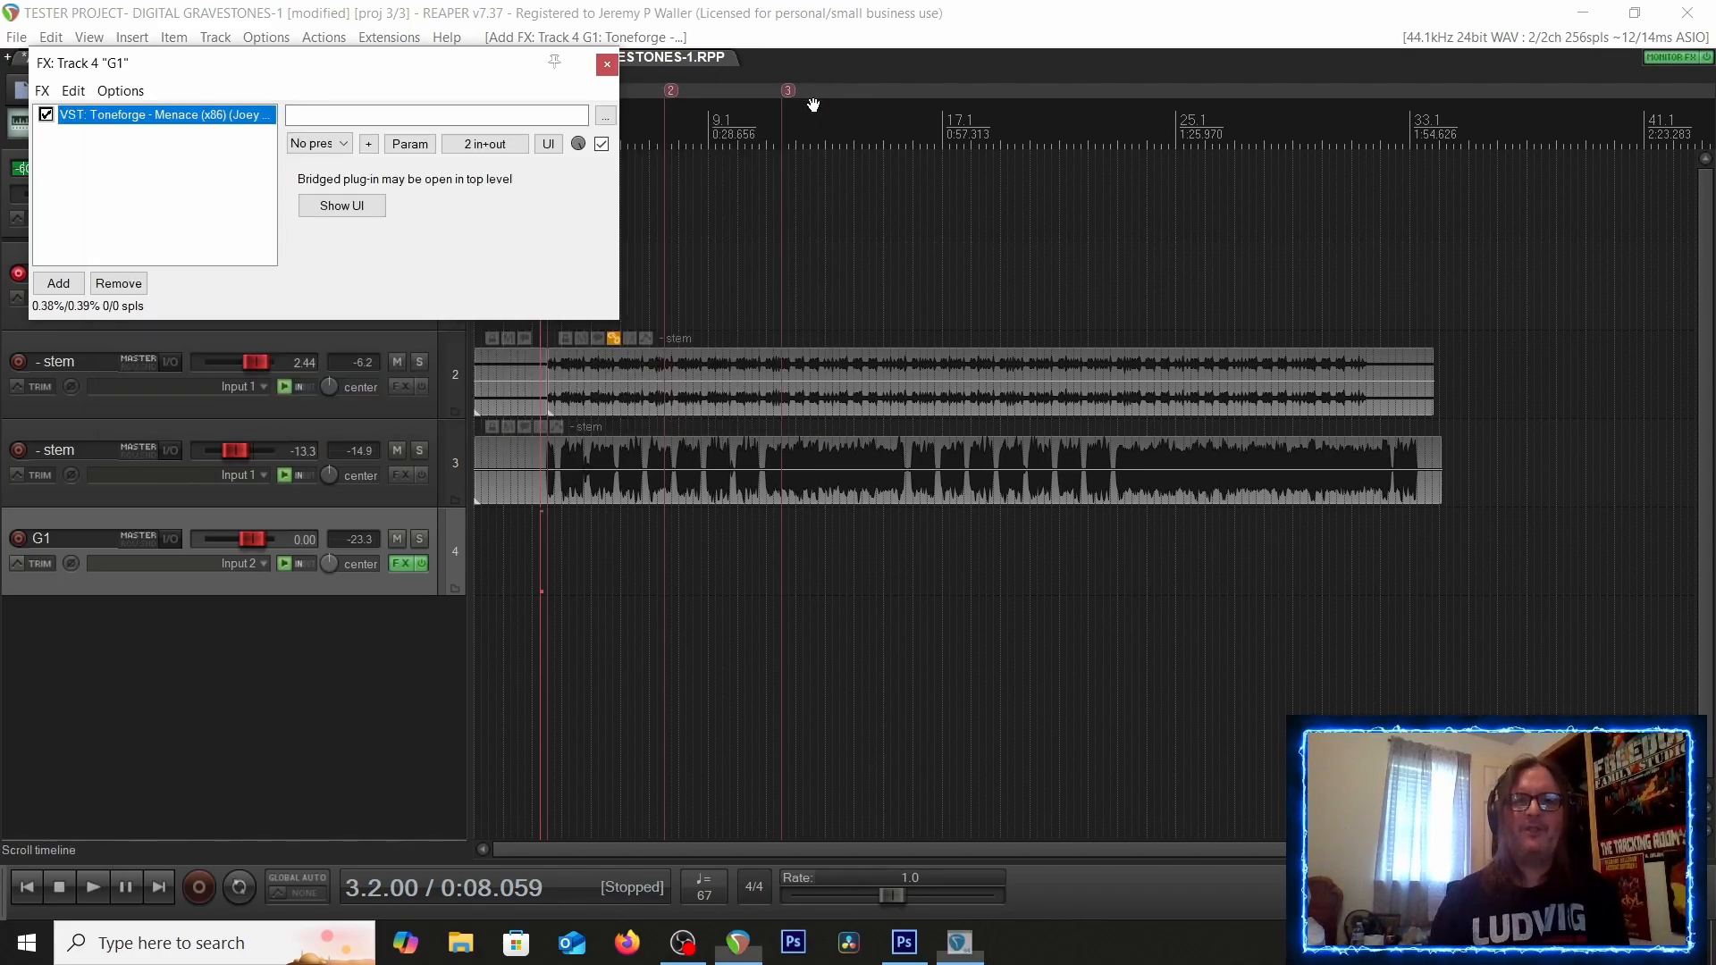
left_click(607, 65)
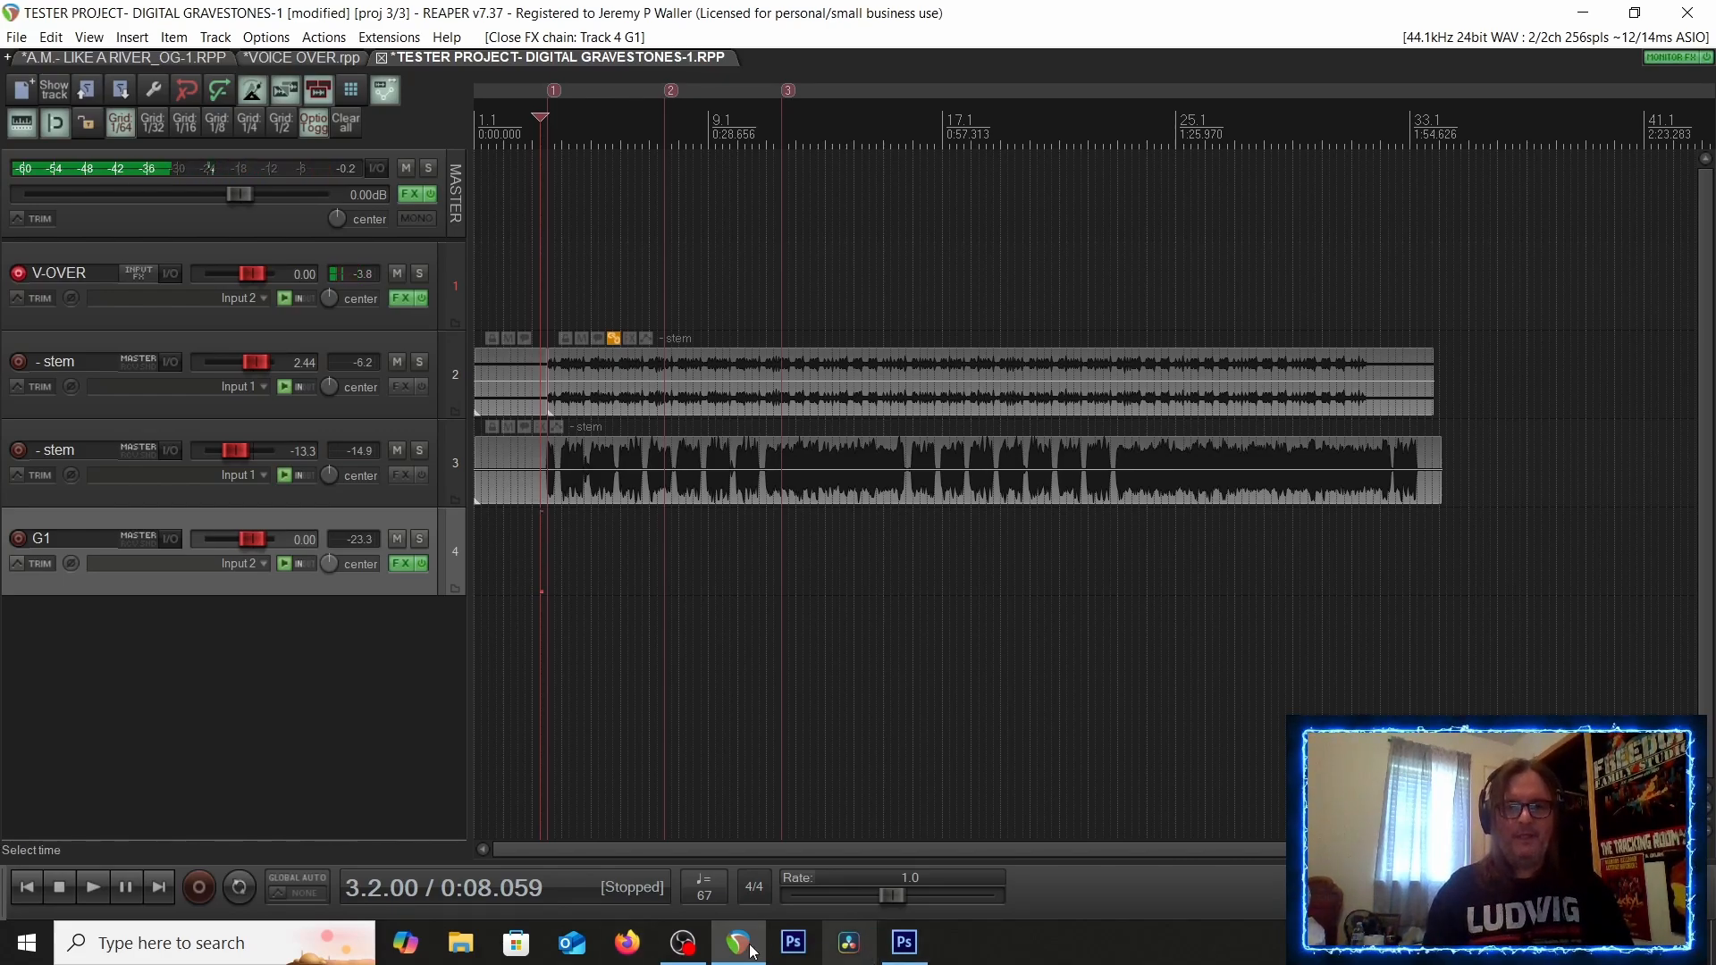
left_click(682, 941)
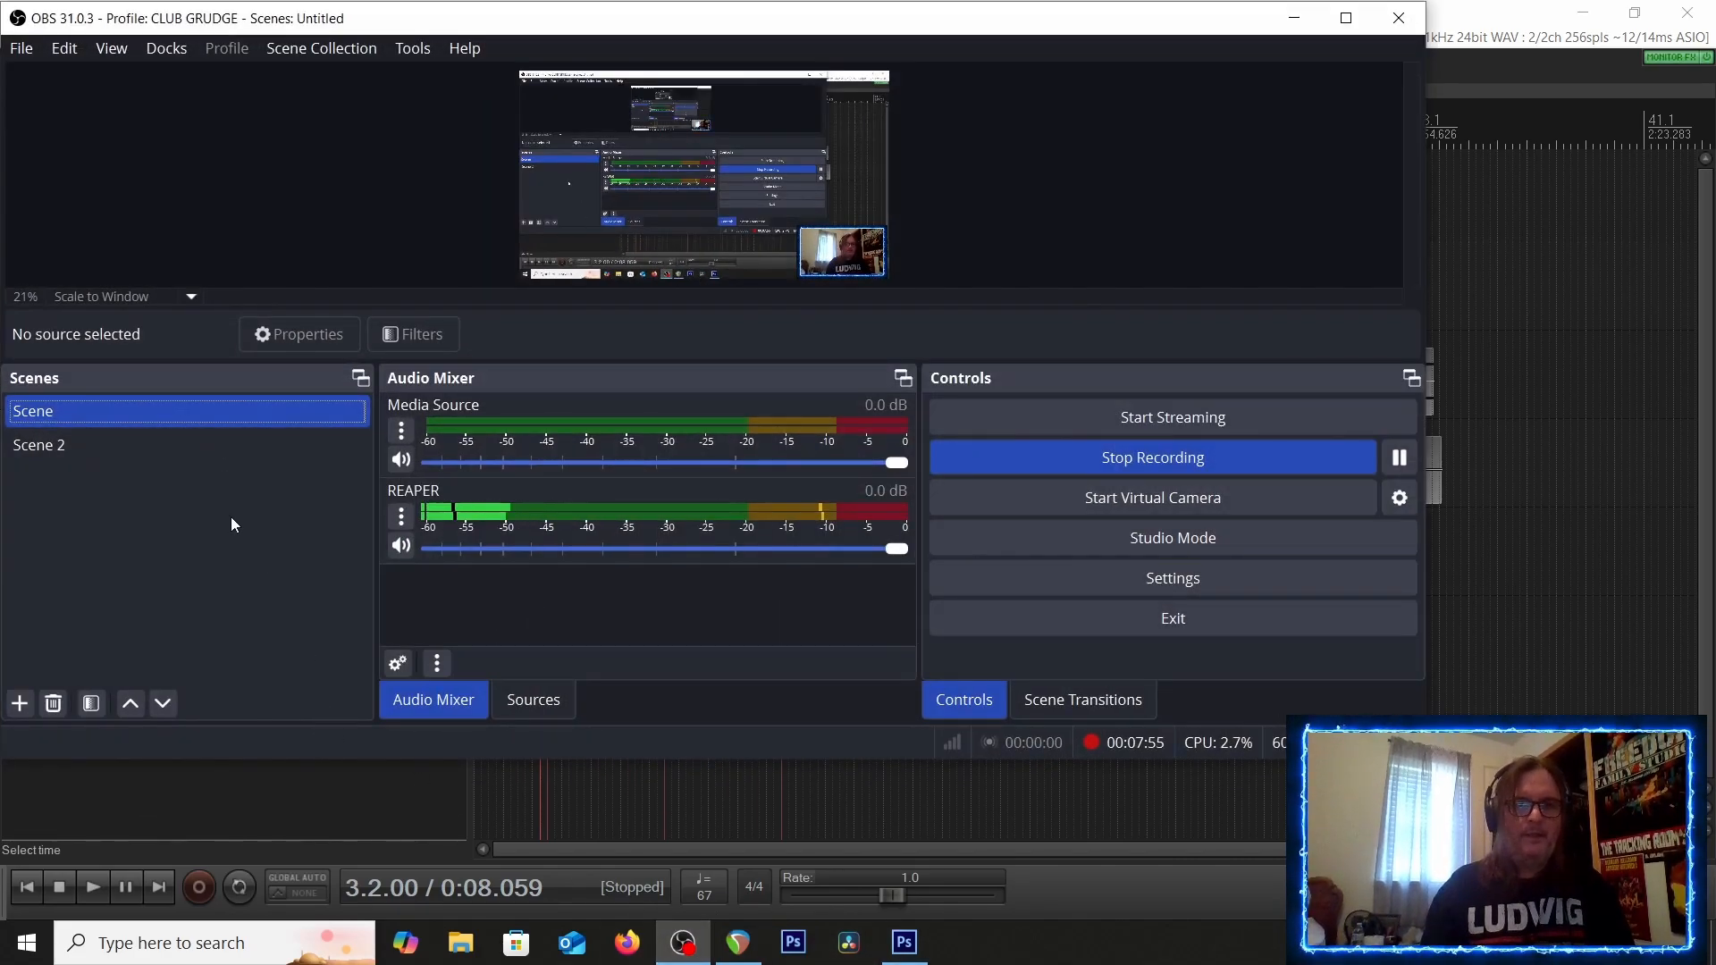
left_click(61, 447)
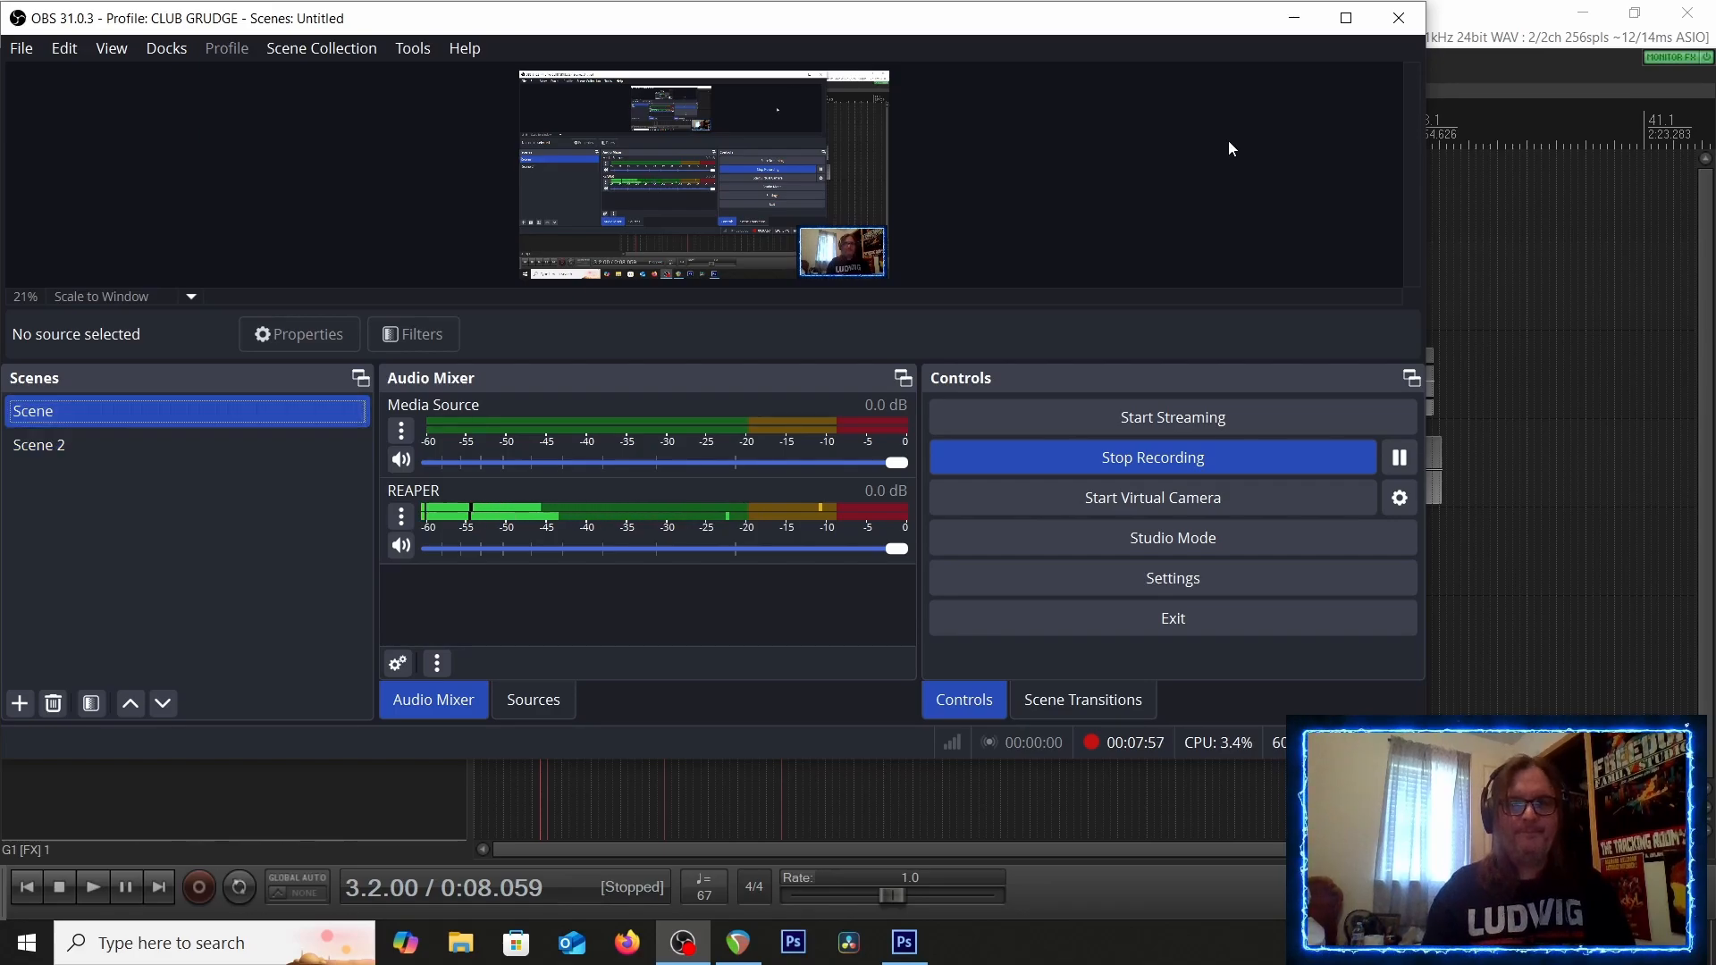
left_click(1296, 20)
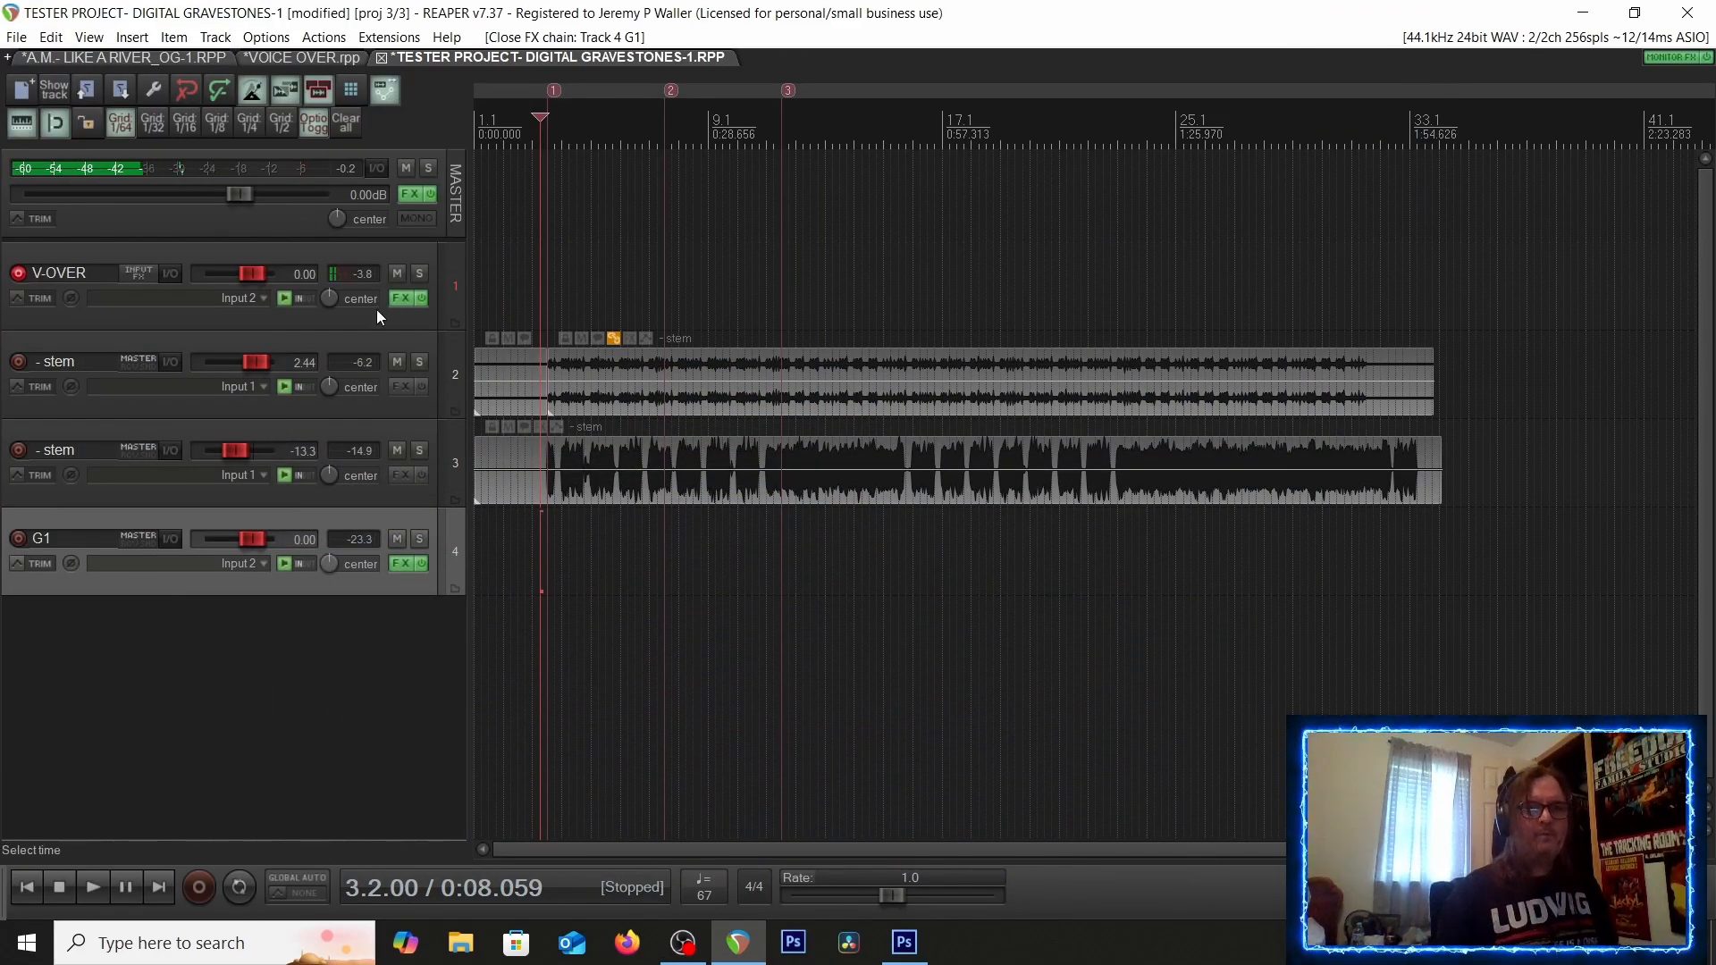
Disarm recording on the V-OVER track and arm track G1, closing the plugin and FX chain windows that open
left_click(17, 274)
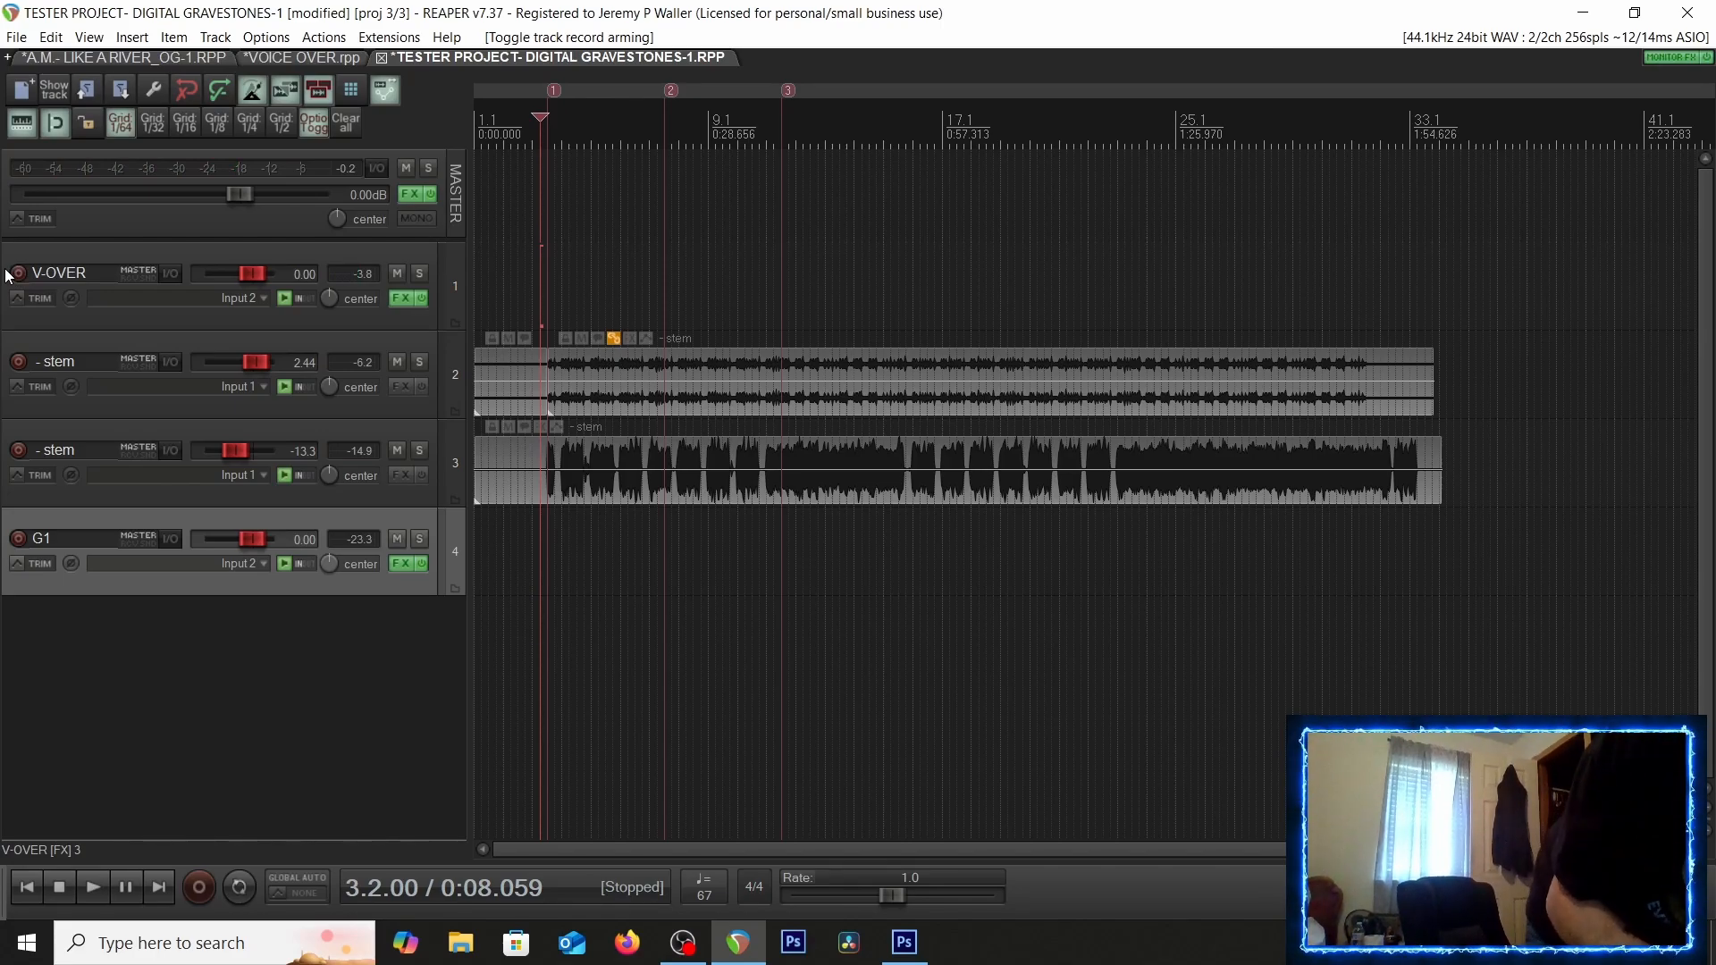
left_click(18, 538)
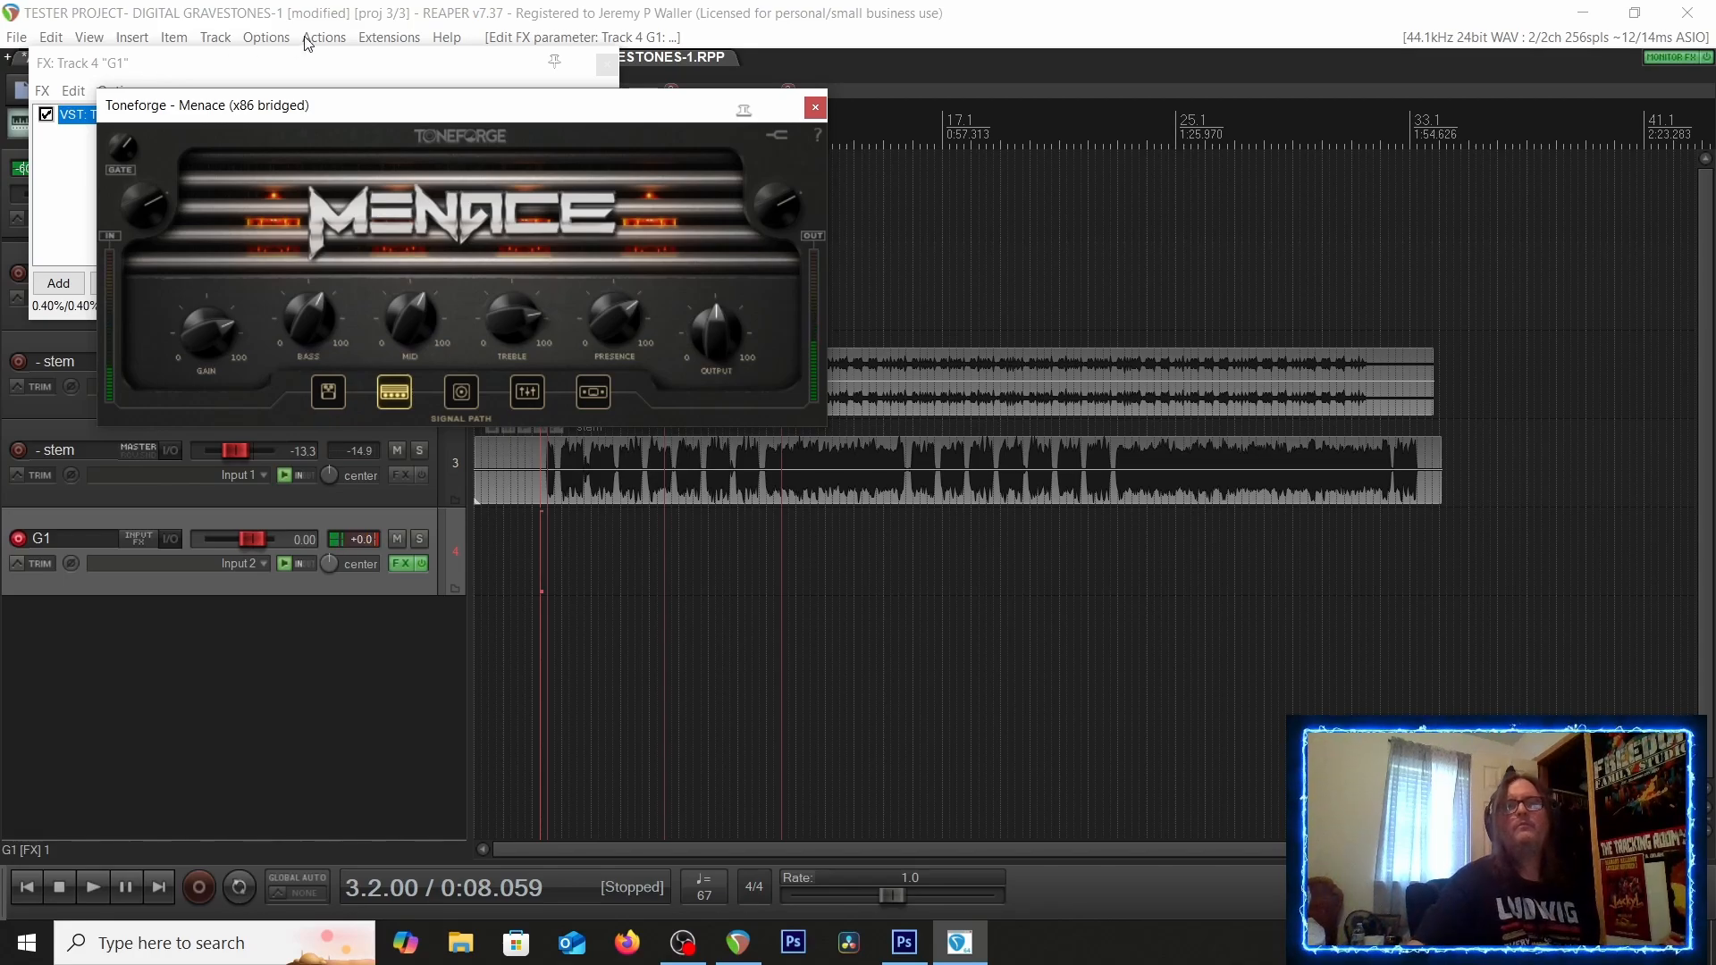
left_click(816, 106)
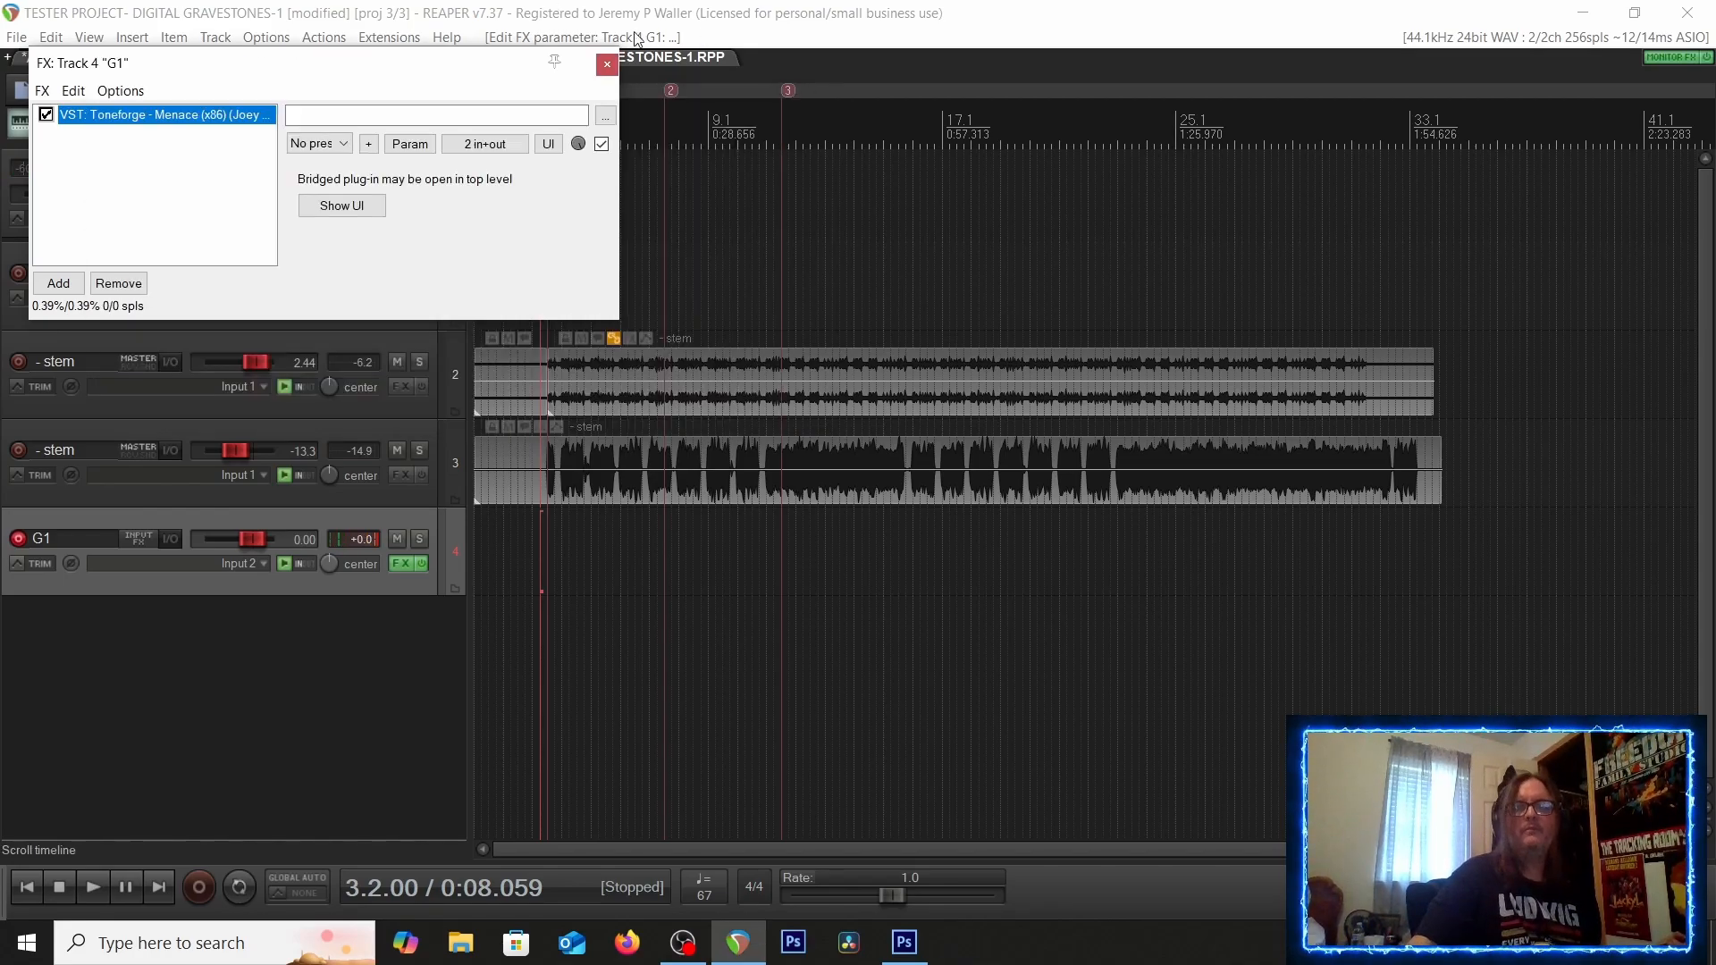
left_click(605, 65)
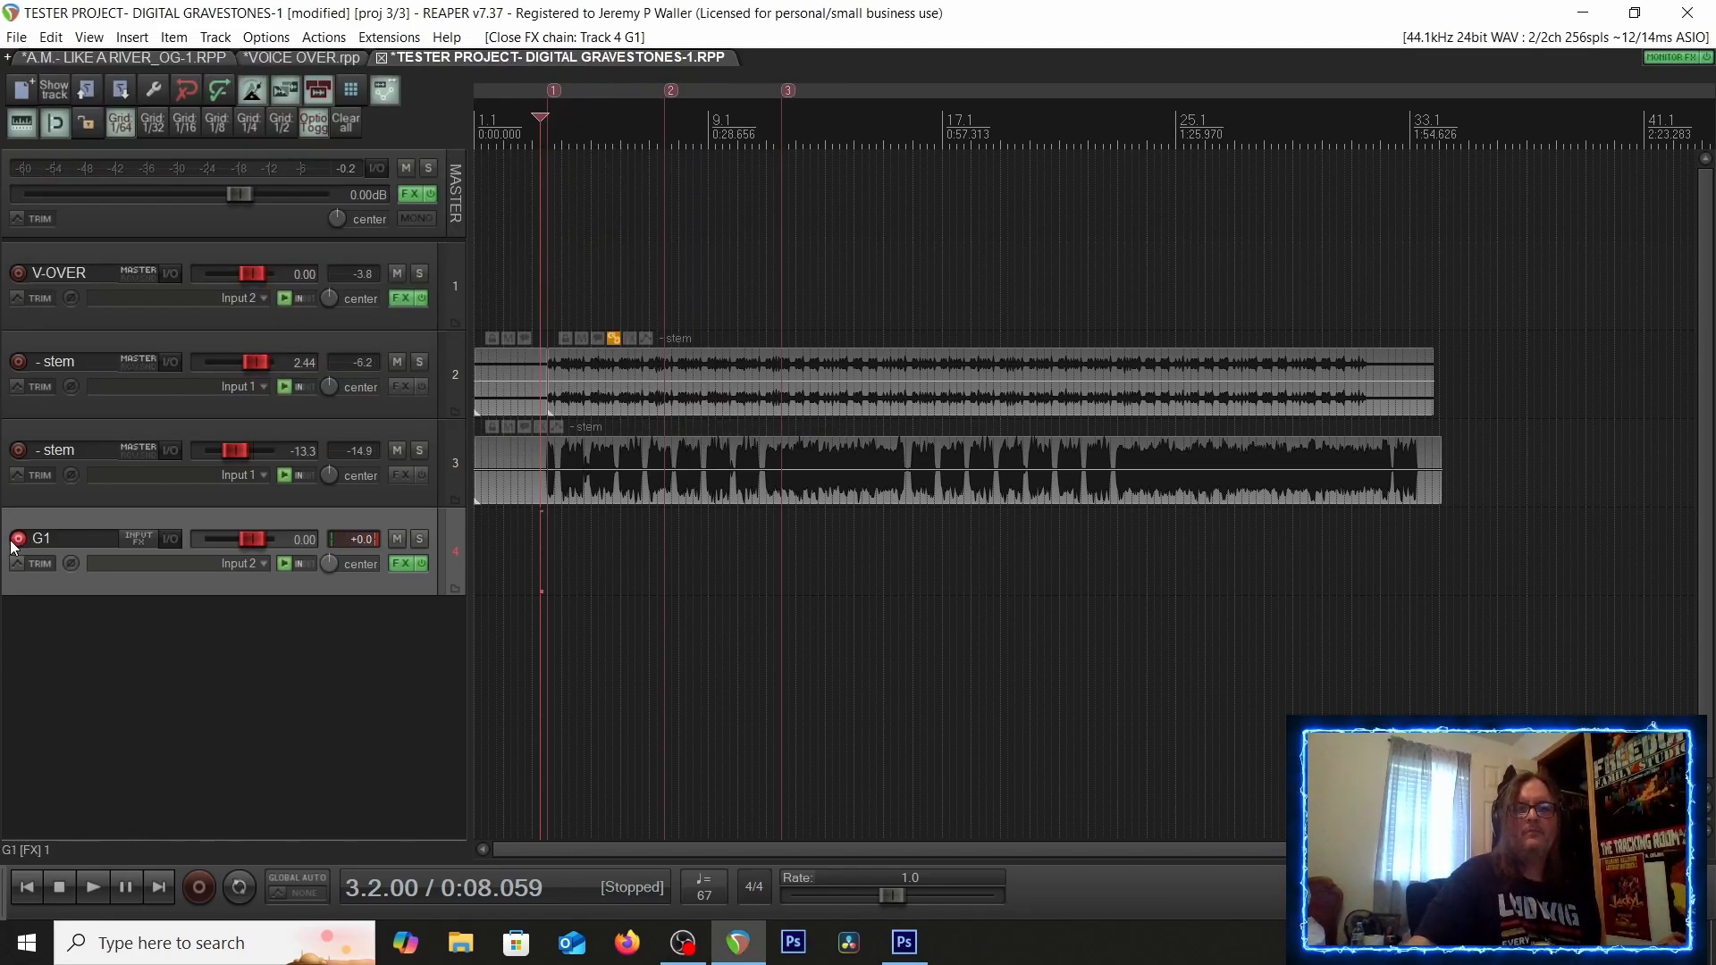
left_click(706, 944)
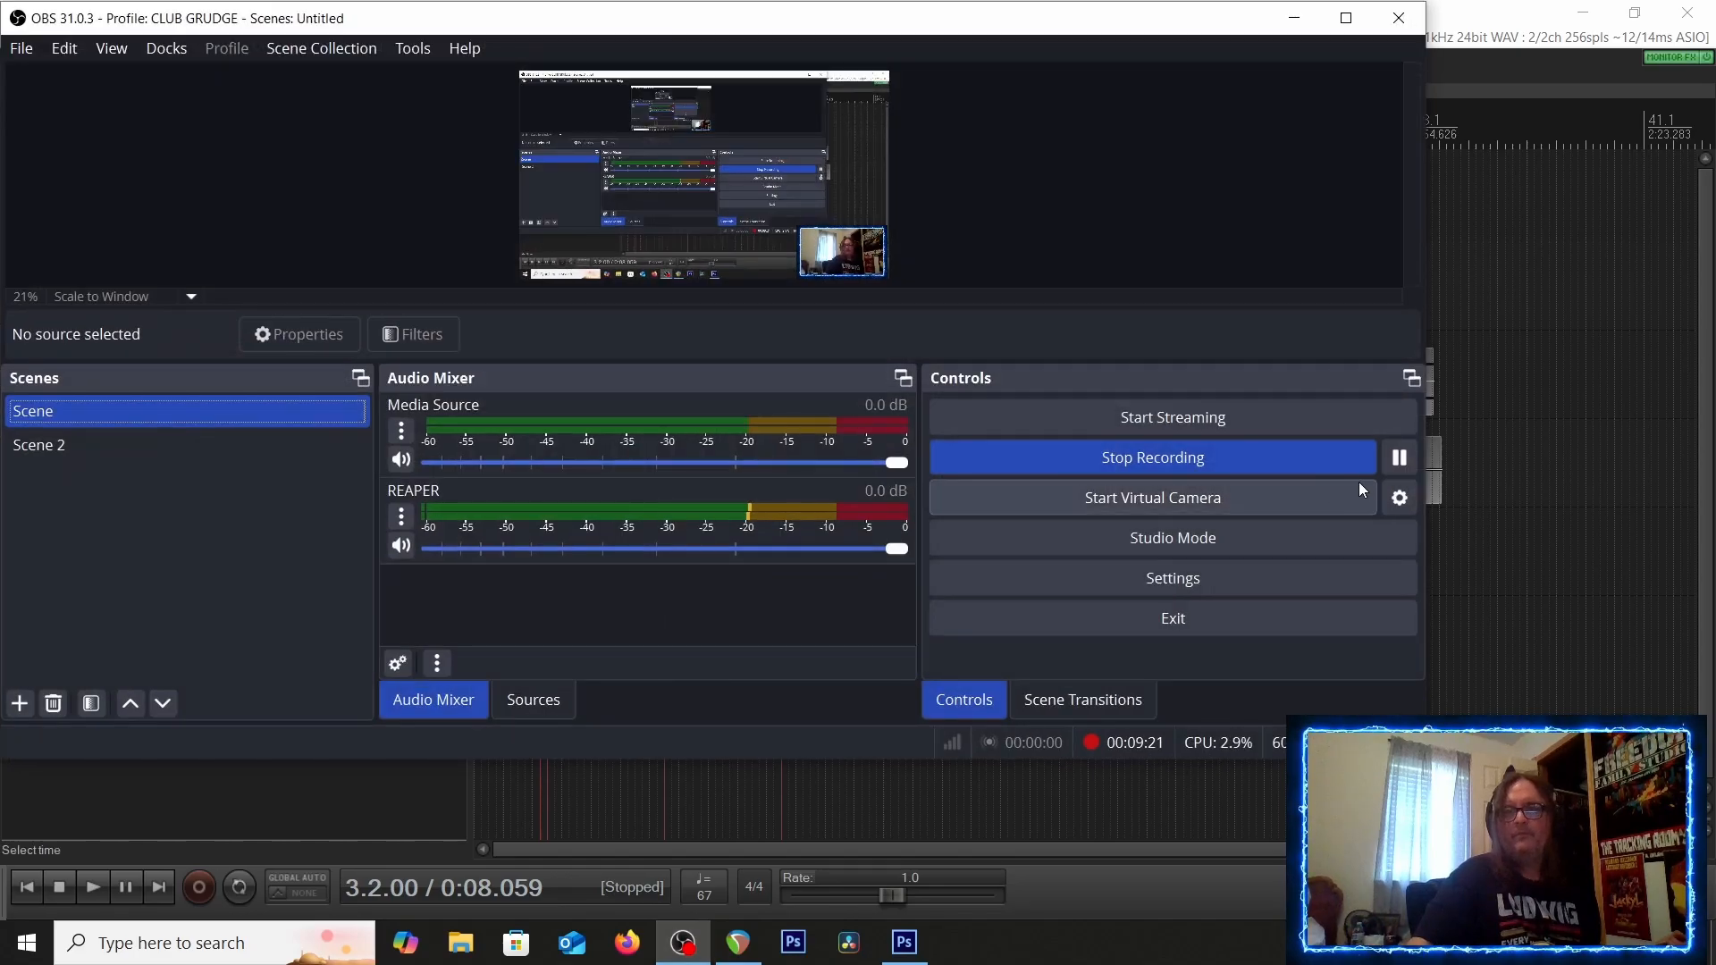
left_click(1263, 465)
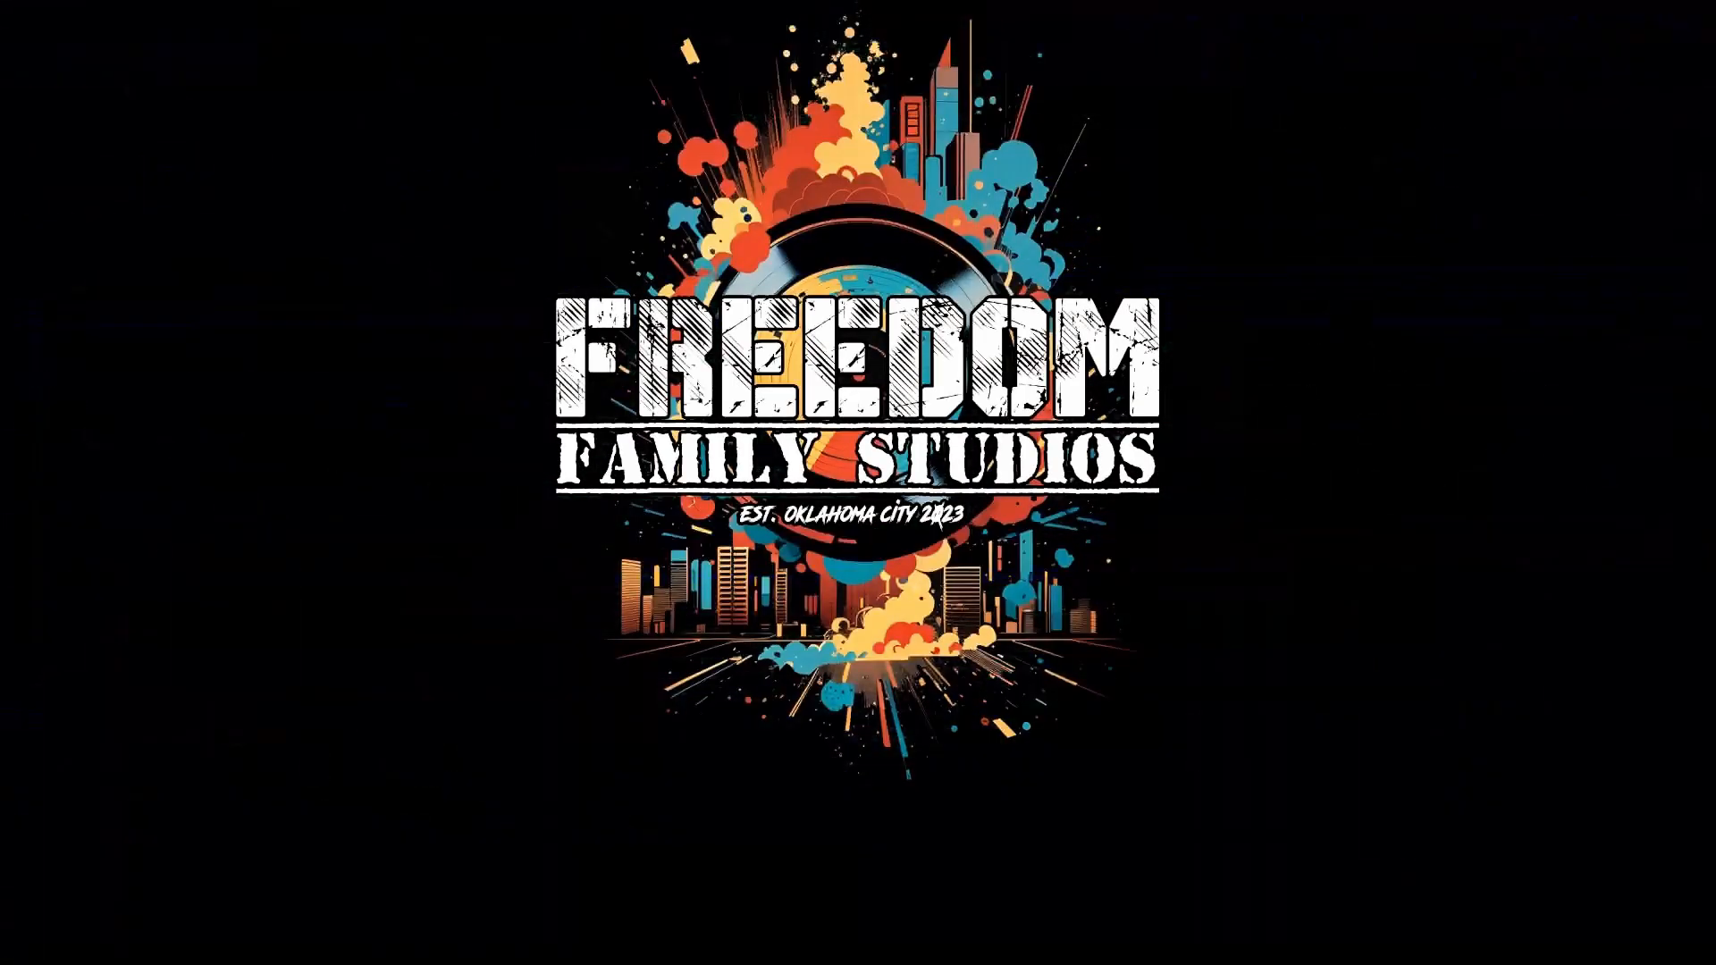